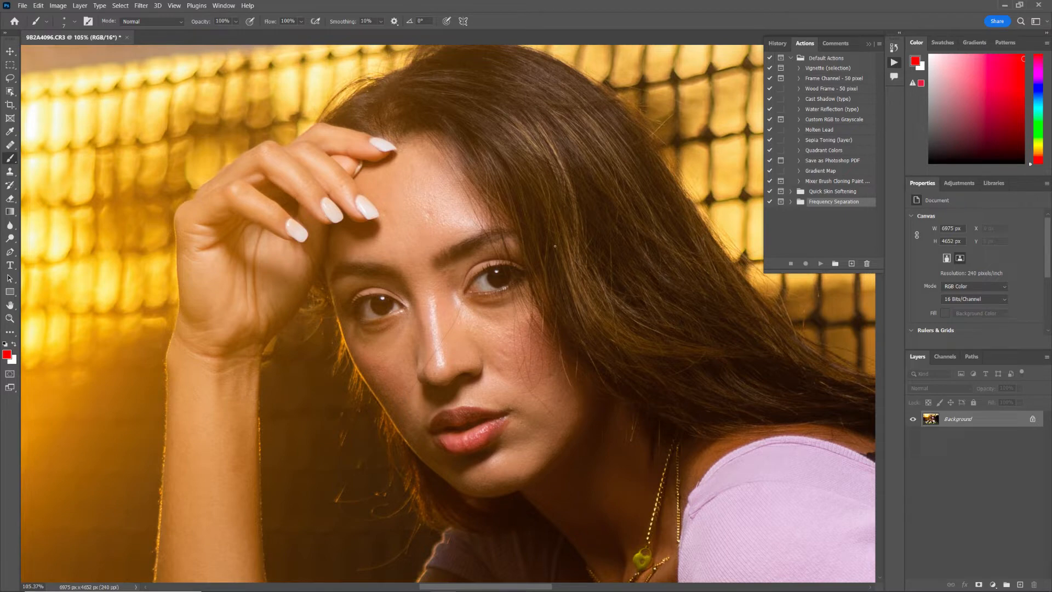
# Step: Add a new layer and circle the skin blemishes on the forehead, inner eye corner, cheek and beside the mouth in red
pyautogui.click(1019, 583)
pyautogui.scroll(2, 361, 181)
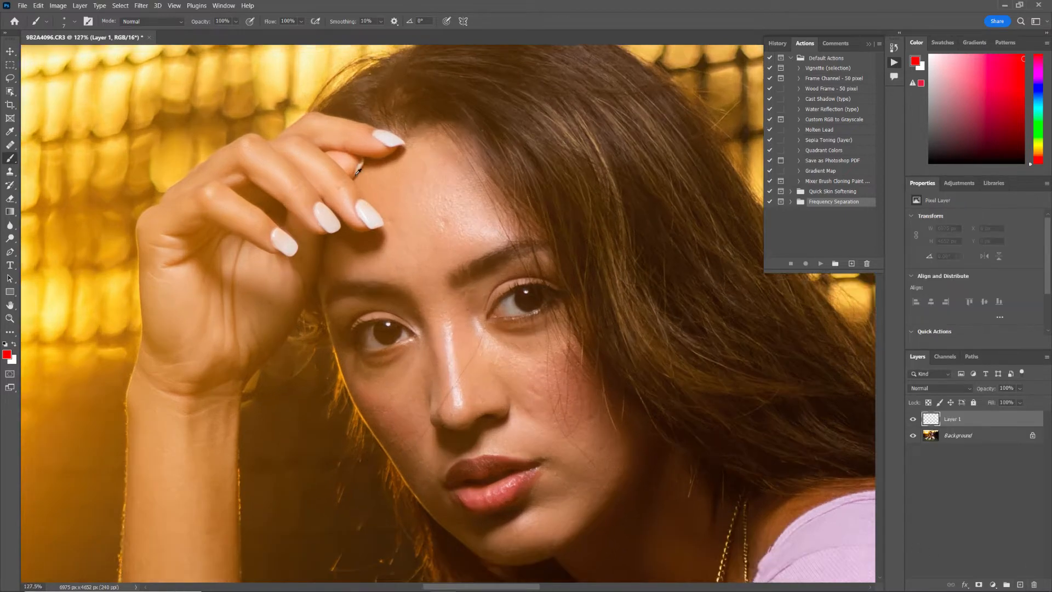
pyautogui.moveTo(482, 243); pyautogui.dragTo(431, 224)
pyautogui.moveTo(397, 193)
pyautogui.mouseDown()
pyautogui.moveTo(419, 212)
pyautogui.moveTo(400, 212)
pyautogui.moveTo(399, 200)
pyautogui.moveTo(357, 198)
pyautogui.moveTo(353, 210)
pyautogui.moveTo(340, 181)
pyautogui.mouseUp()
pyautogui.moveTo(373, 147)
pyautogui.mouseDown()
pyautogui.moveTo(397, 149)
pyautogui.moveTo(378, 146)
pyautogui.mouseUp()
pyautogui.moveTo(435, 272)
pyautogui.mouseDown()
pyautogui.moveTo(434, 302)
pyautogui.moveTo(420, 276)
pyautogui.mouseUp()
pyautogui.moveTo(510, 379)
pyautogui.mouseDown()
pyautogui.moveTo(518, 404)
pyautogui.moveTo(496, 377)
pyautogui.moveTo(493, 413)
pyautogui.moveTo(502, 399)
pyautogui.mouseUp()
pyautogui.moveTo(557, 417)
pyautogui.mouseDown()
pyautogui.moveTo(568, 413)
pyautogui.moveTo(585, 458)
pyautogui.mouseUp()
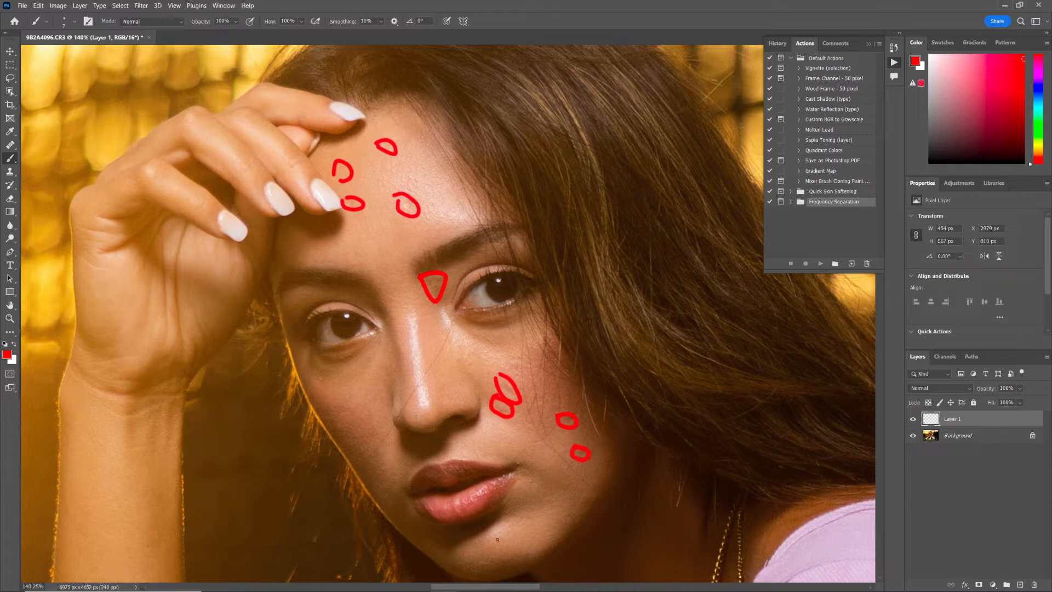
pyautogui.moveTo(524, 478)
pyautogui.mouseDown()
pyautogui.moveTo(542, 485)
pyautogui.moveTo(521, 481)
pyautogui.mouseUp()
# Step: Change the brush colour to blue and outline the forehead, the nose bridge and the cheek on the hair side
pyautogui.click(7, 355)
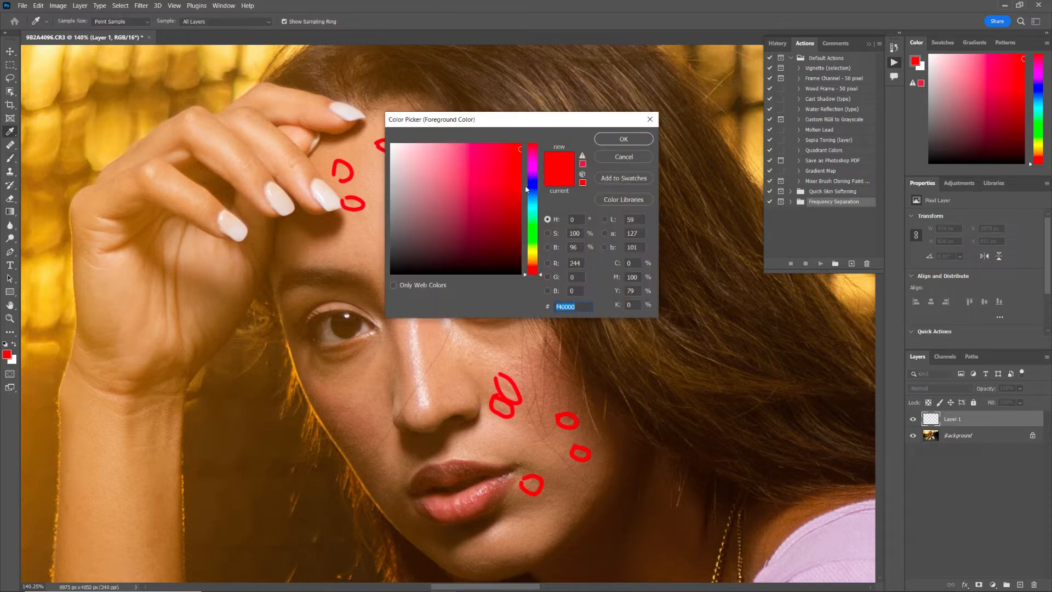
pyautogui.click(527, 189)
pyautogui.click(623, 139)
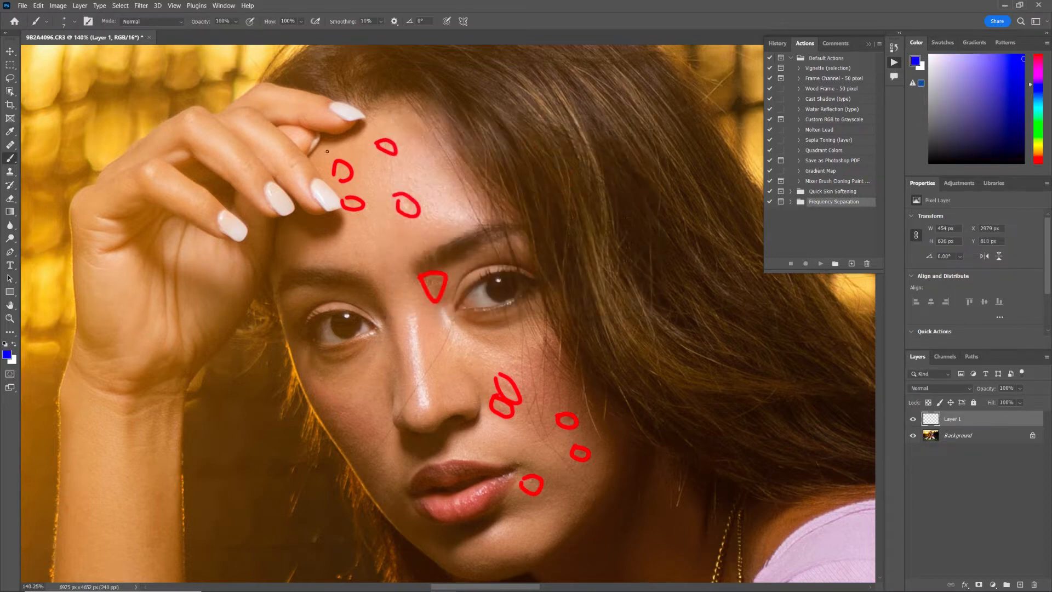
pyautogui.moveTo(318, 143)
pyautogui.mouseDown()
pyautogui.moveTo(367, 132)
pyautogui.moveTo(390, 105)
pyautogui.moveTo(443, 130)
pyautogui.moveTo(487, 210)
pyautogui.moveTo(447, 239)
pyautogui.moveTo(334, 257)
pyautogui.moveTo(349, 208)
pyautogui.moveTo(322, 144)
pyautogui.mouseUp()
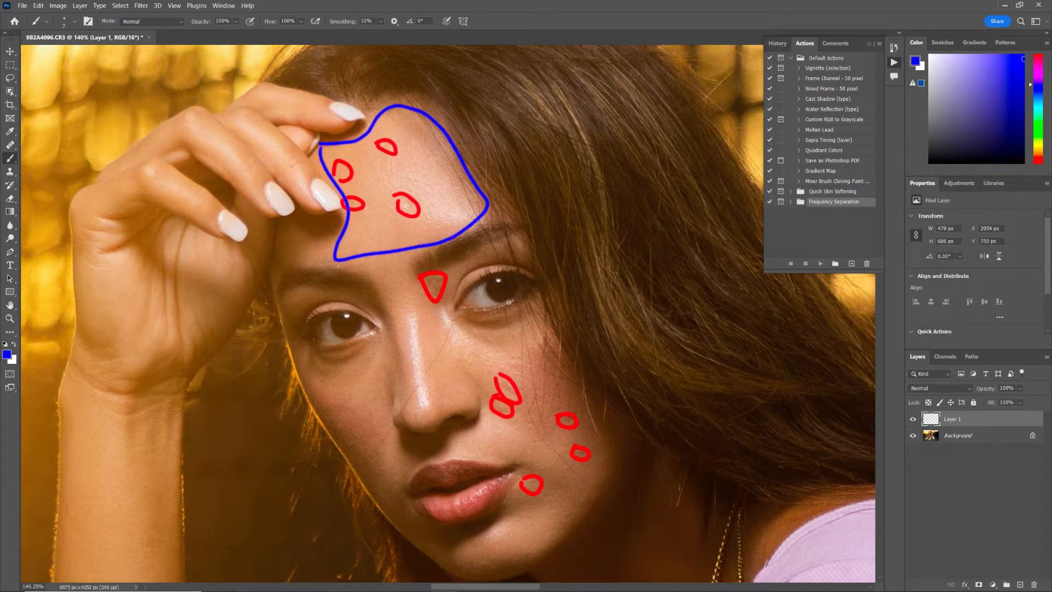
pyautogui.moveTo(338, 266)
pyautogui.mouseDown()
pyautogui.moveTo(361, 264)
pyautogui.moveTo(391, 299)
pyautogui.moveTo(404, 403)
pyautogui.moveTo(415, 409)
pyautogui.moveTo(440, 385)
pyautogui.moveTo(411, 249)
pyautogui.mouseUp()
pyautogui.moveTo(435, 314)
pyautogui.mouseDown()
pyautogui.moveTo(446, 351)
pyautogui.moveTo(544, 462)
pyautogui.moveTo(594, 489)
pyautogui.moveTo(599, 436)
pyautogui.moveTo(552, 340)
pyautogui.moveTo(546, 288)
pyautogui.moveTo(422, 298)
pyautogui.mouseUp()
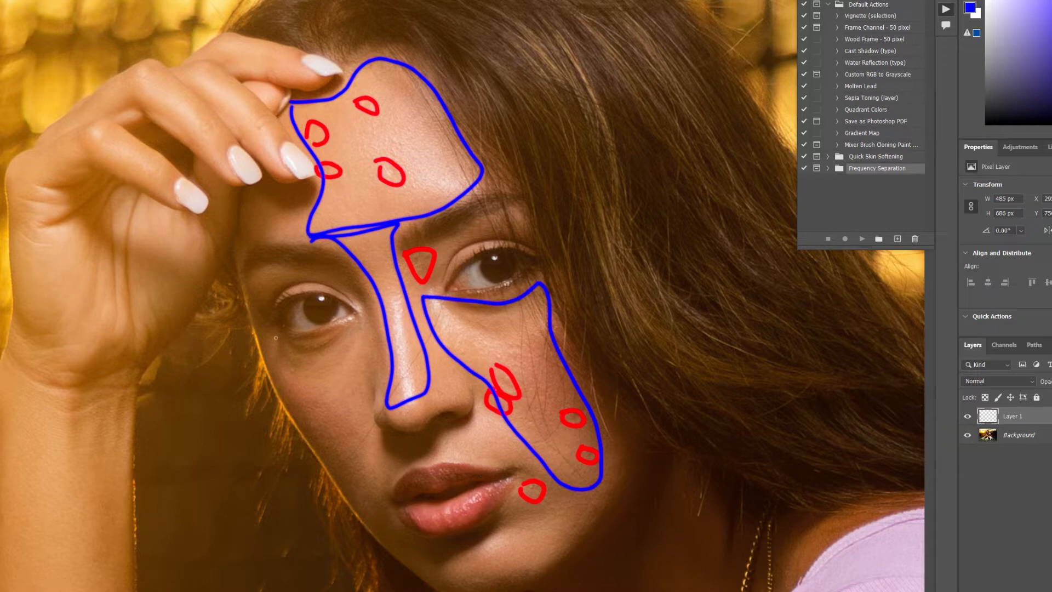
# Step: Outline the other cheek, the chin and the area beside the mouth in blue, and delete the markup layer
pyautogui.moveTo(276, 338)
pyautogui.mouseDown()
pyautogui.moveTo(360, 329)
pyautogui.moveTo(390, 505)
pyautogui.moveTo(350, 490)
pyautogui.mouseUp()
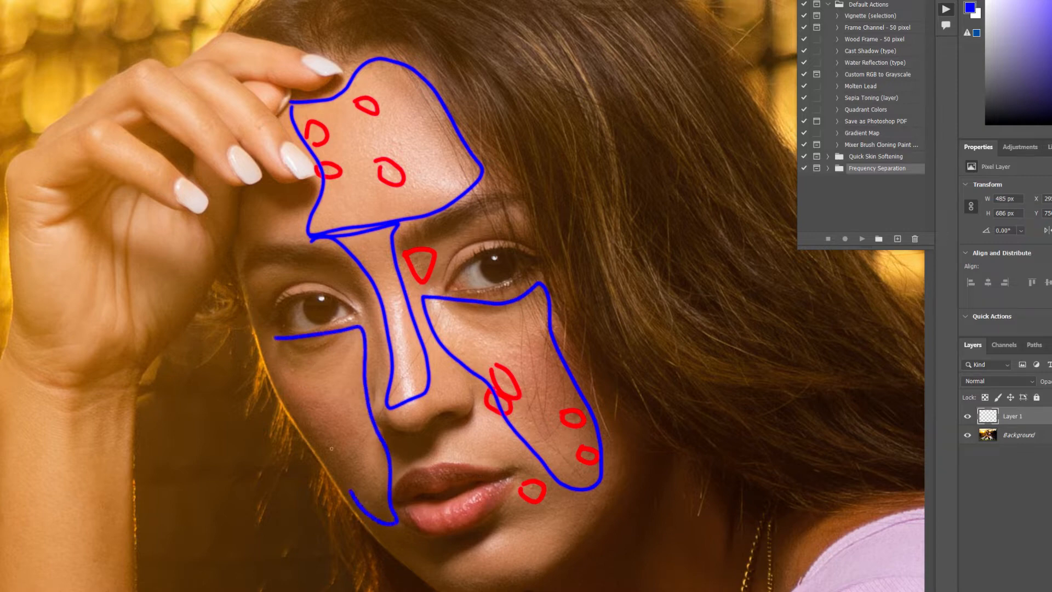
pyautogui.moveTo(332, 448)
pyautogui.mouseDown()
pyautogui.moveTo(298, 412)
pyautogui.moveTo(268, 332)
pyautogui.mouseUp()
pyautogui.moveTo(453, 545)
pyautogui.mouseDown()
pyautogui.moveTo(523, 523)
pyautogui.moveTo(554, 554)
pyautogui.moveTo(477, 584)
pyautogui.moveTo(491, 542)
pyautogui.mouseUp()
pyautogui.moveTo(532, 501); pyautogui.dragTo(529, 522)
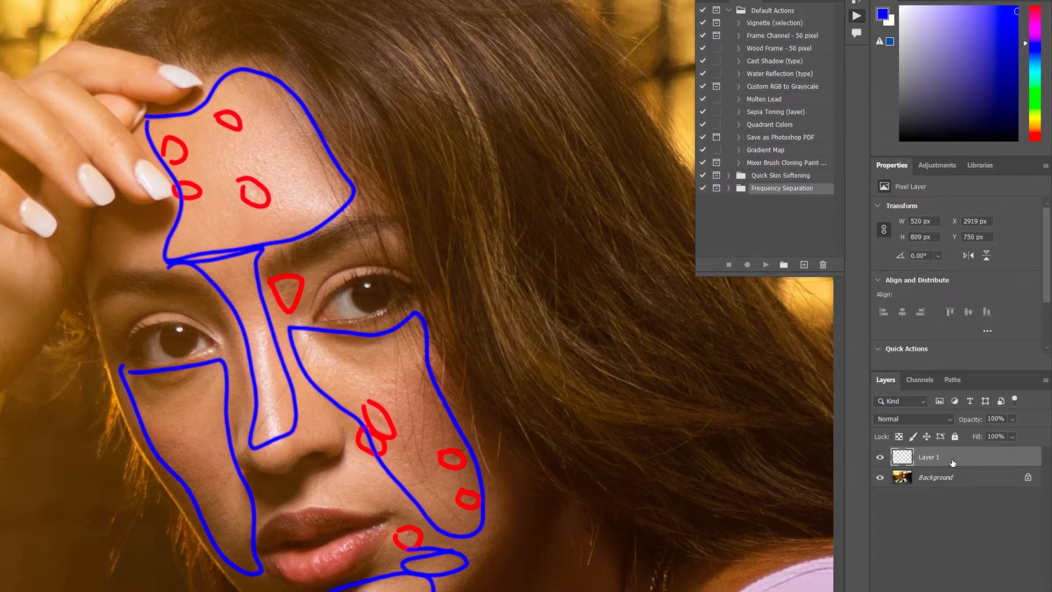
pyautogui.press('Delete')
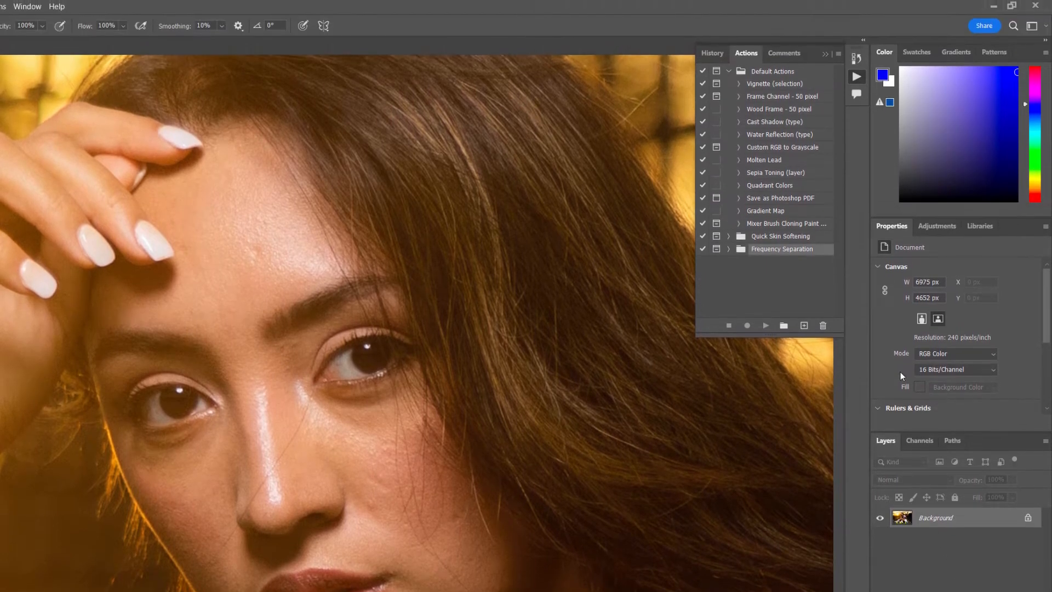
pyautogui.click(762, 274)
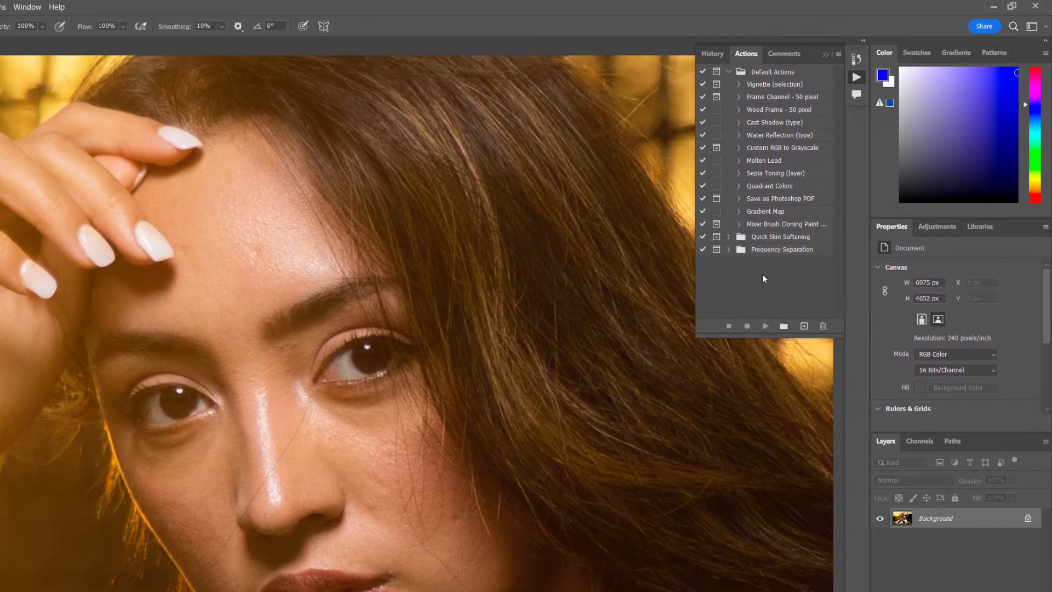
pyautogui.click(837, 55)
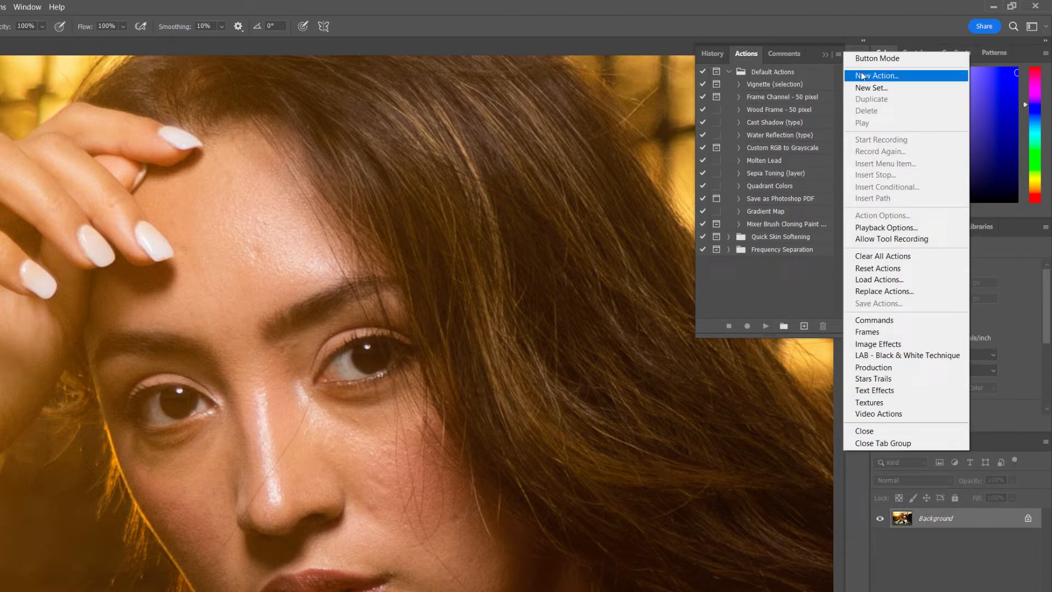
pyautogui.click(839, 55)
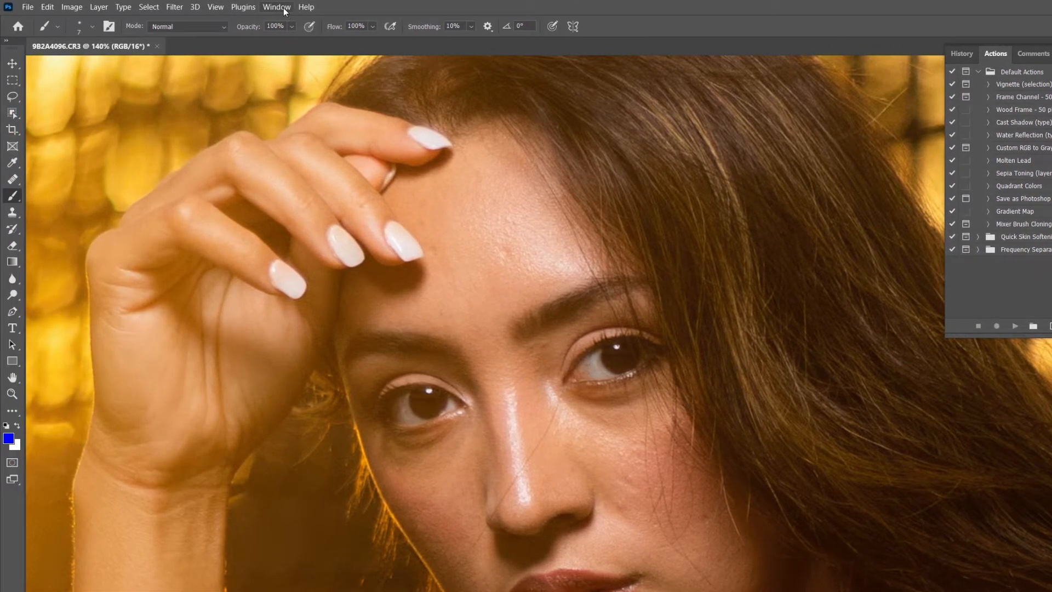
pyautogui.click(35, 7)
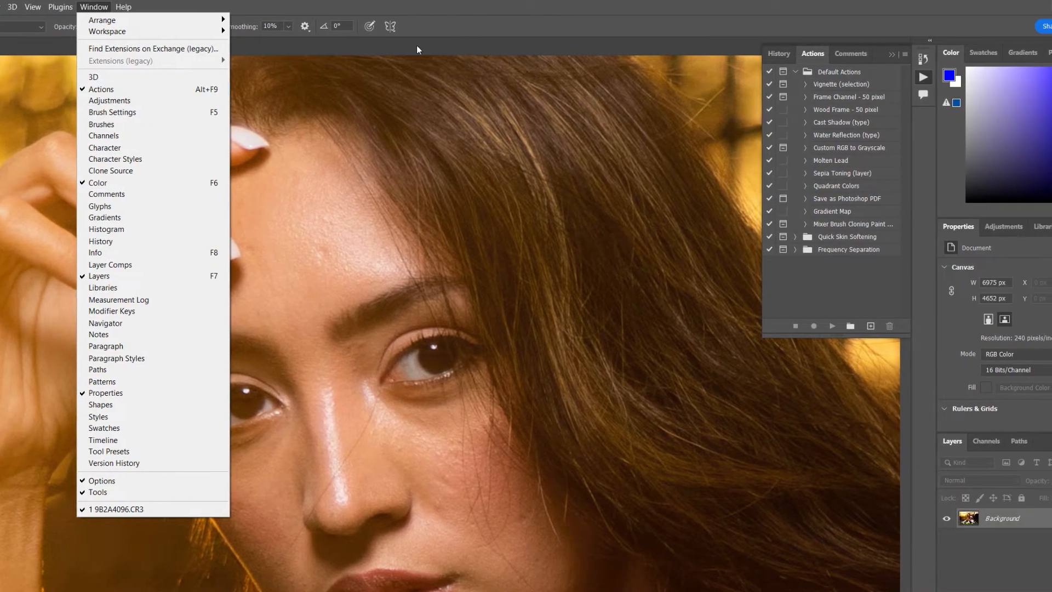
pyautogui.click(594, 22)
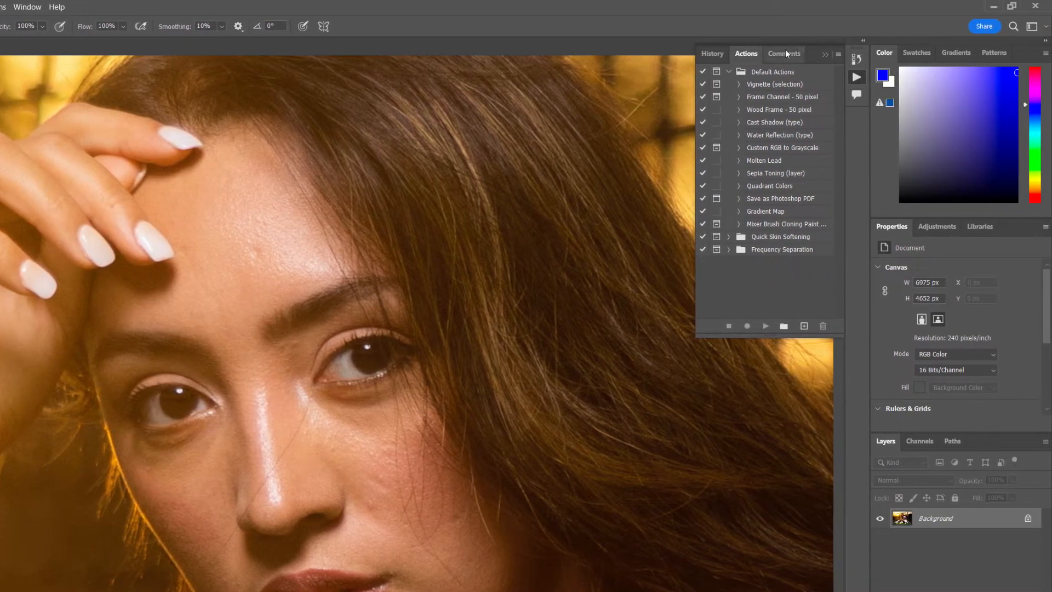
pyautogui.click(752, 55)
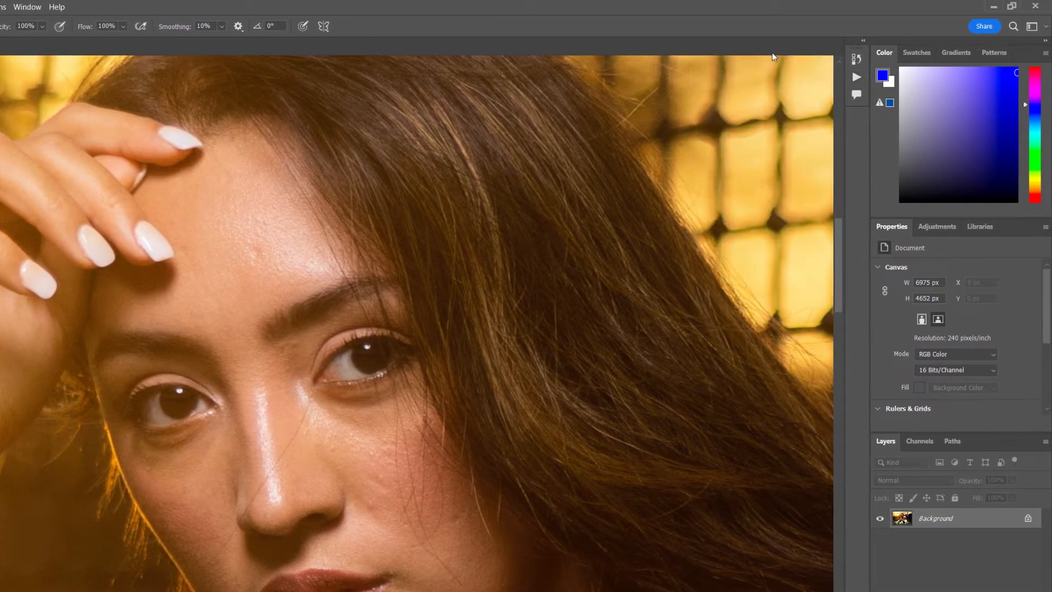
pyautogui.click(856, 77)
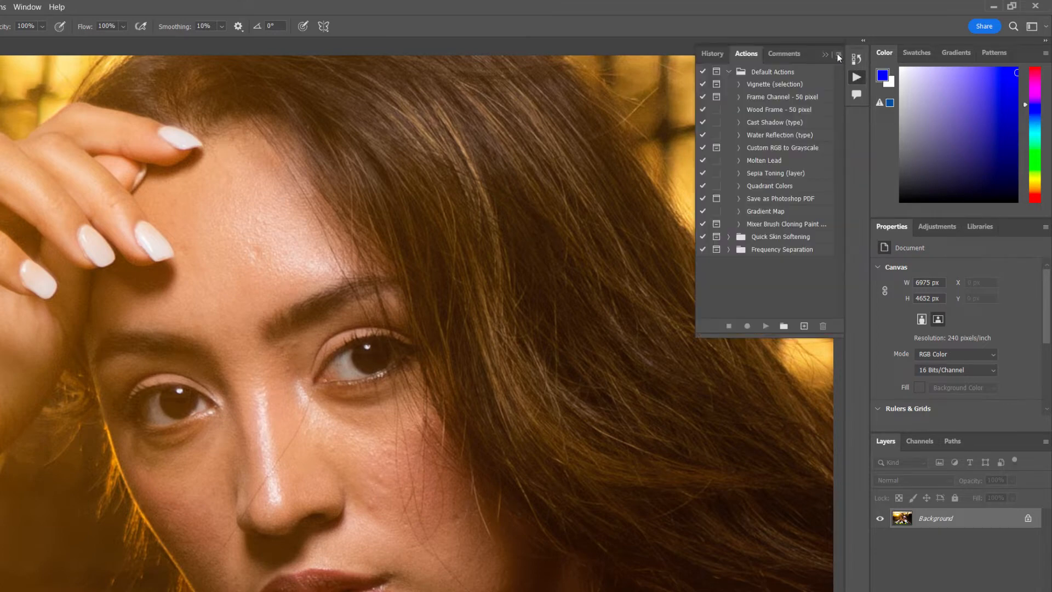
# Step: Create a new action named "Freq Separation" in the Default Actions set and start recording it
pyautogui.click(838, 54)
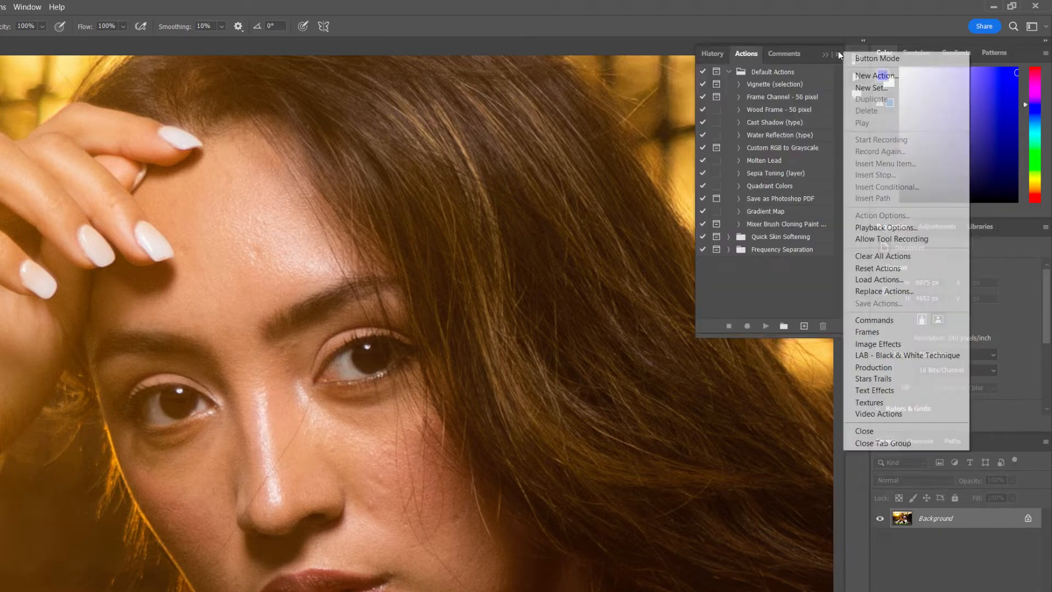
pyautogui.click(866, 76)
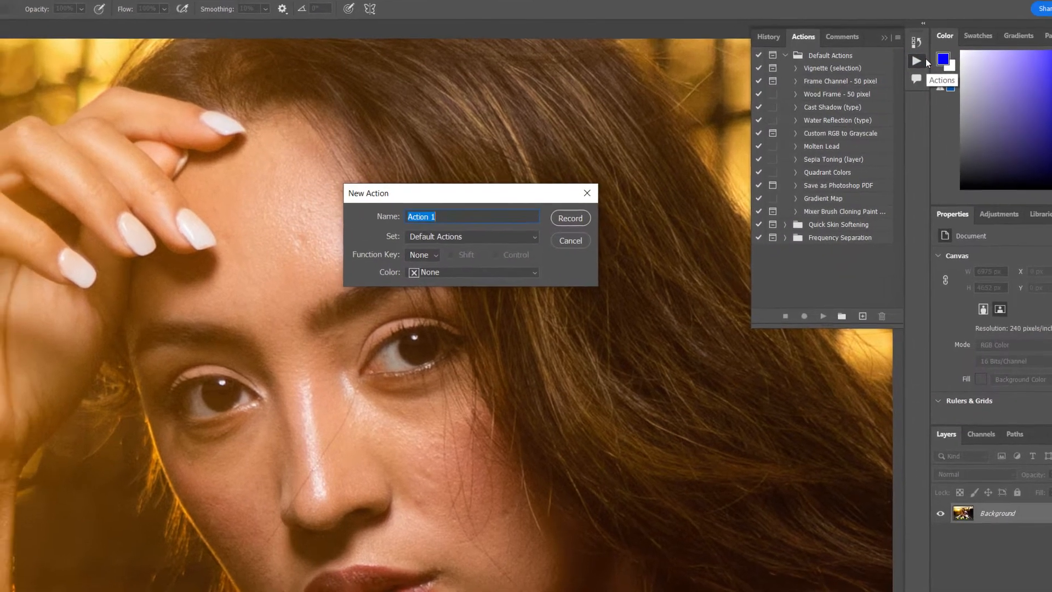
pyautogui.write('Freq S')
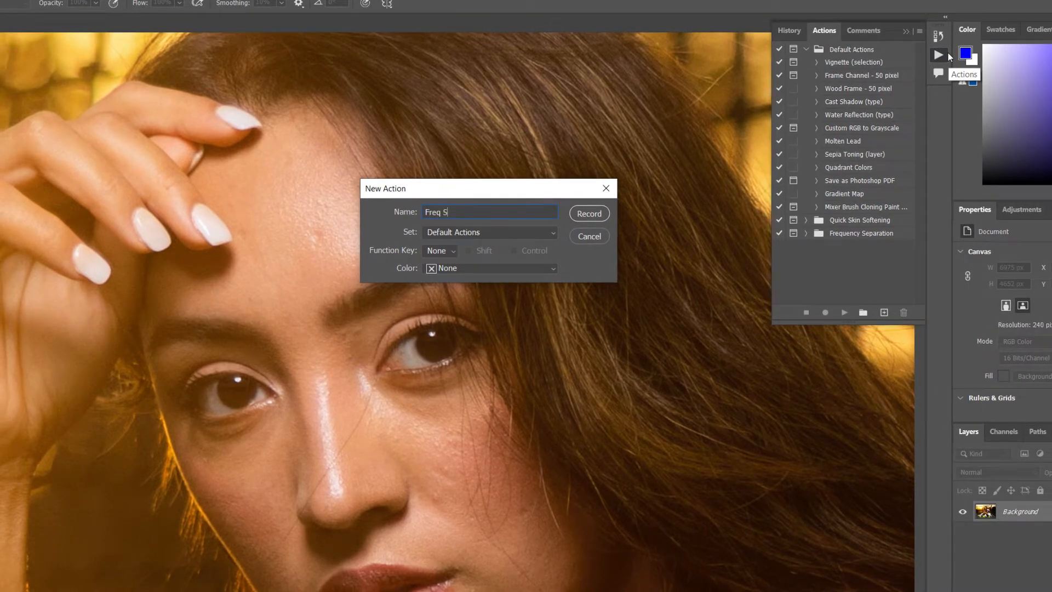
pyautogui.write('epe')
pyautogui.write('ration')
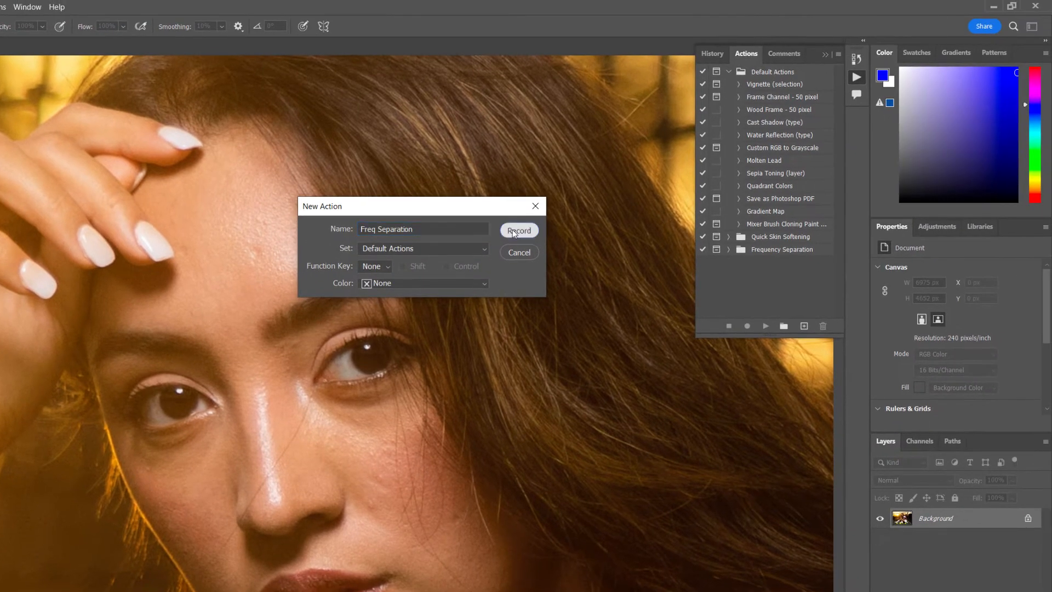
pyautogui.click(513, 232)
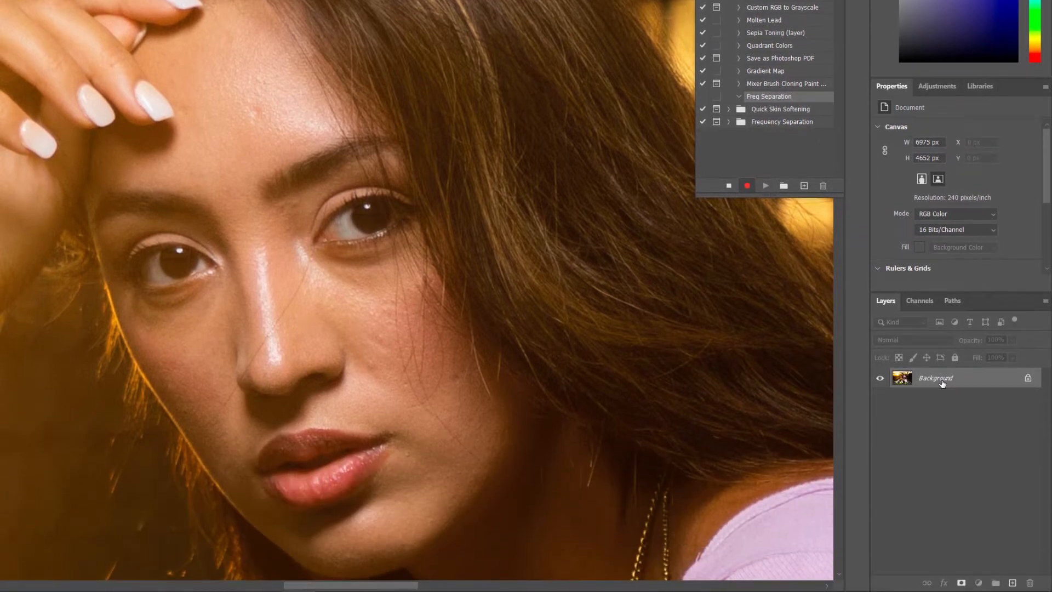
# Step: Make two stacked copies of the Background layer, and undo an extra duplicate made from the Background
pyautogui.hotkey('ctrl', 'j')
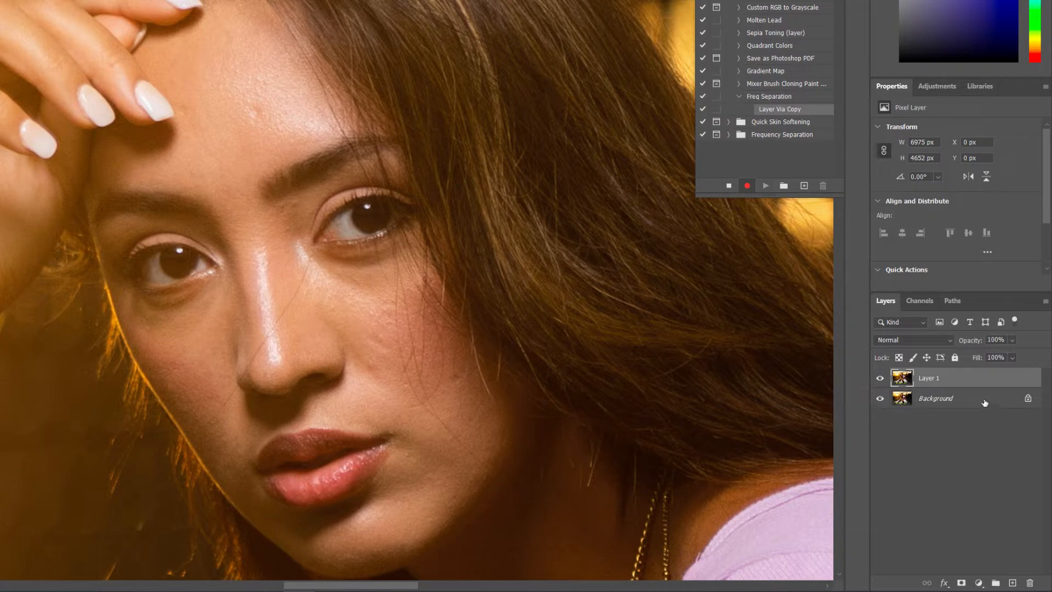
pyautogui.hotkey('ctrl', 'j')
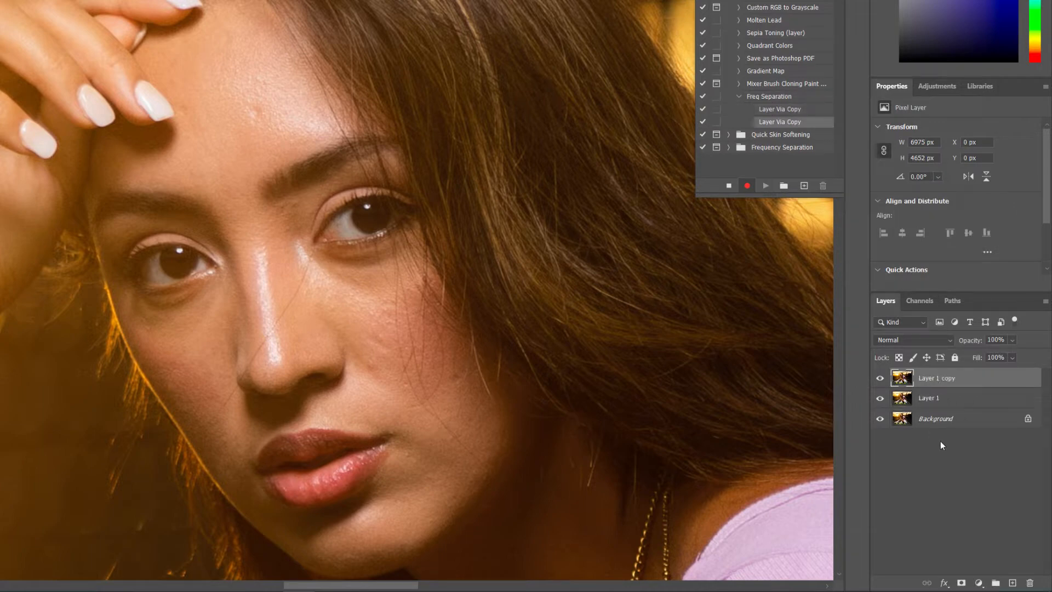
pyautogui.moveTo(937, 420); pyautogui.dragTo(1012, 583)
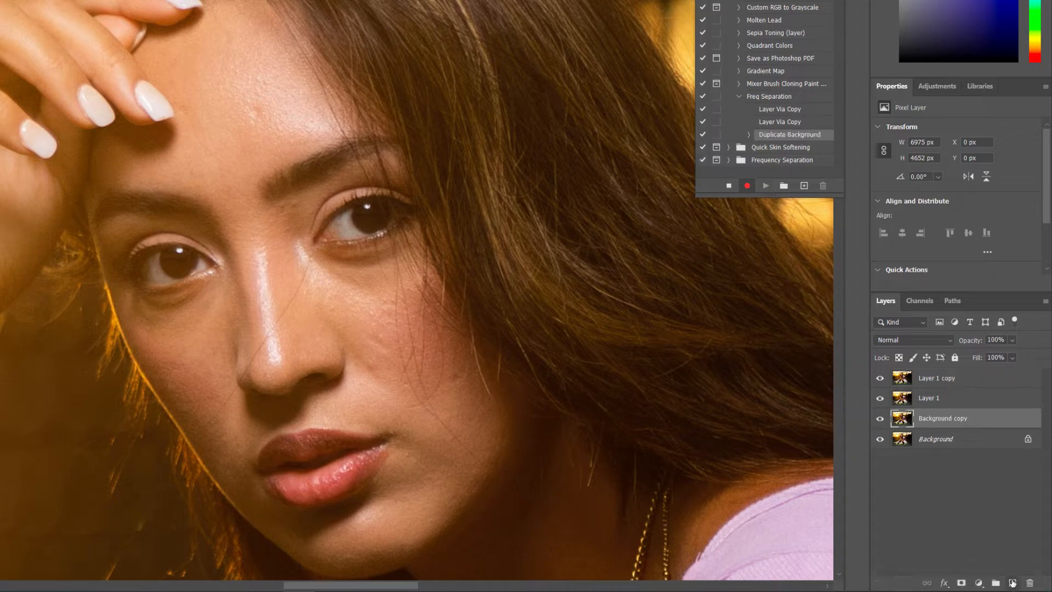
pyautogui.hotkey('ctrl', 'z')
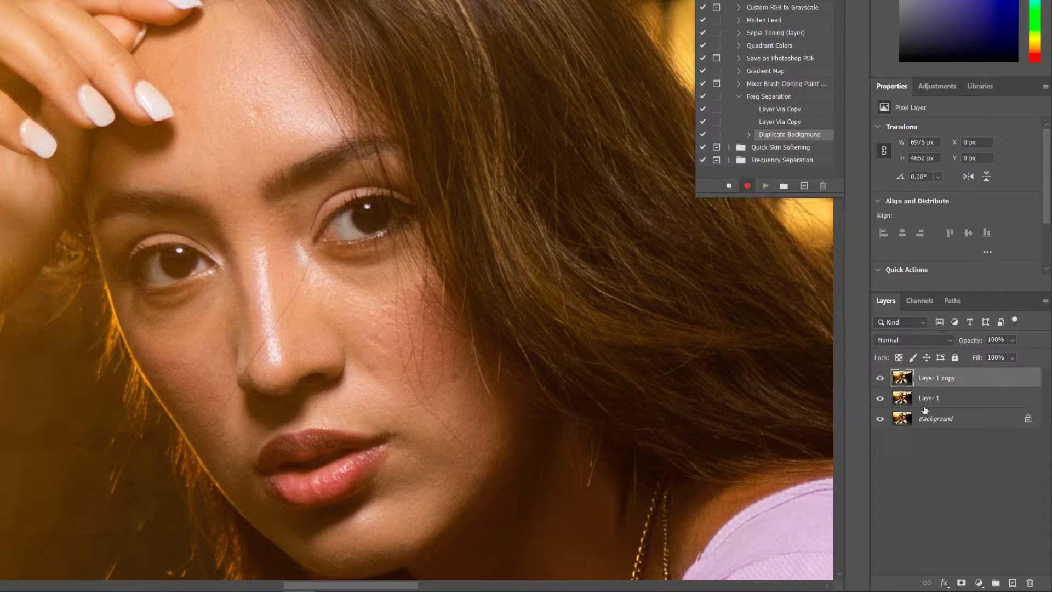
# Step: Rename the lower layer copy "Colors" and the upper copy "Textures"
pyautogui.doubleClick(927, 398)
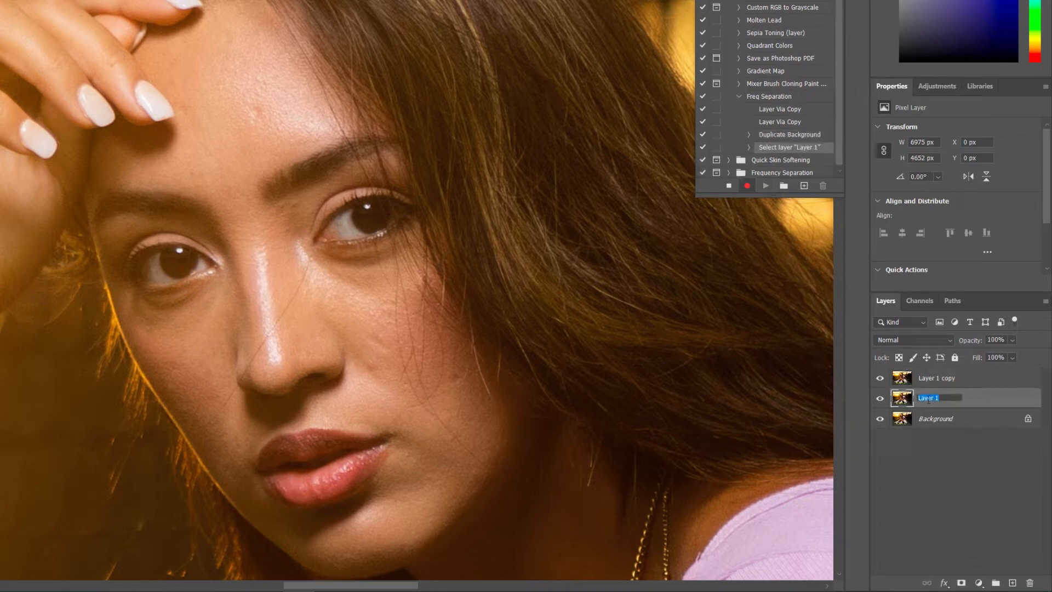
pyautogui.write('Colors')
pyautogui.press('Return')
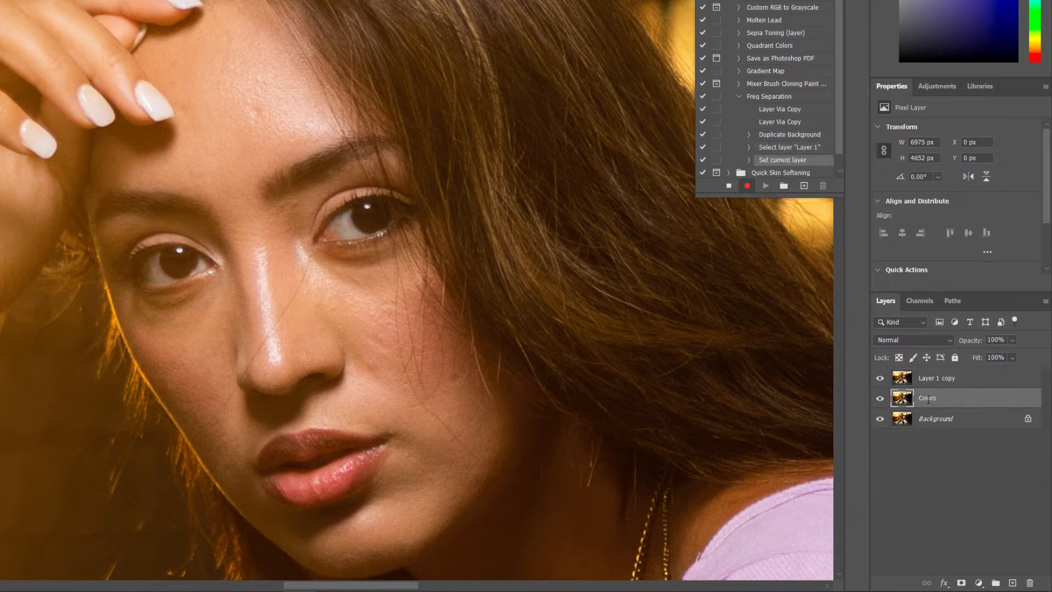
pyautogui.doubleClick(931, 383)
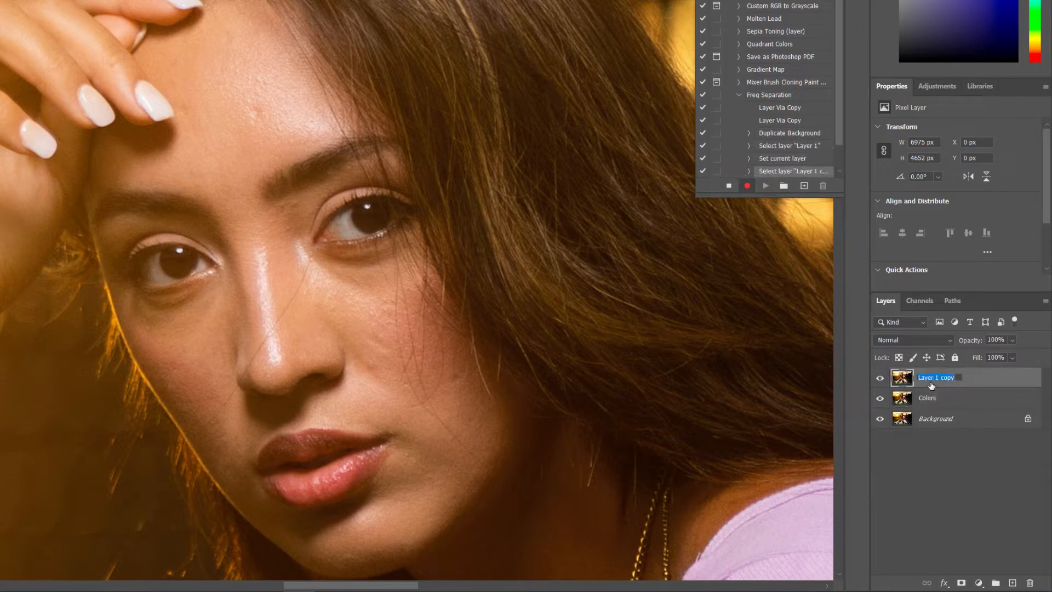
pyautogui.press('Return')
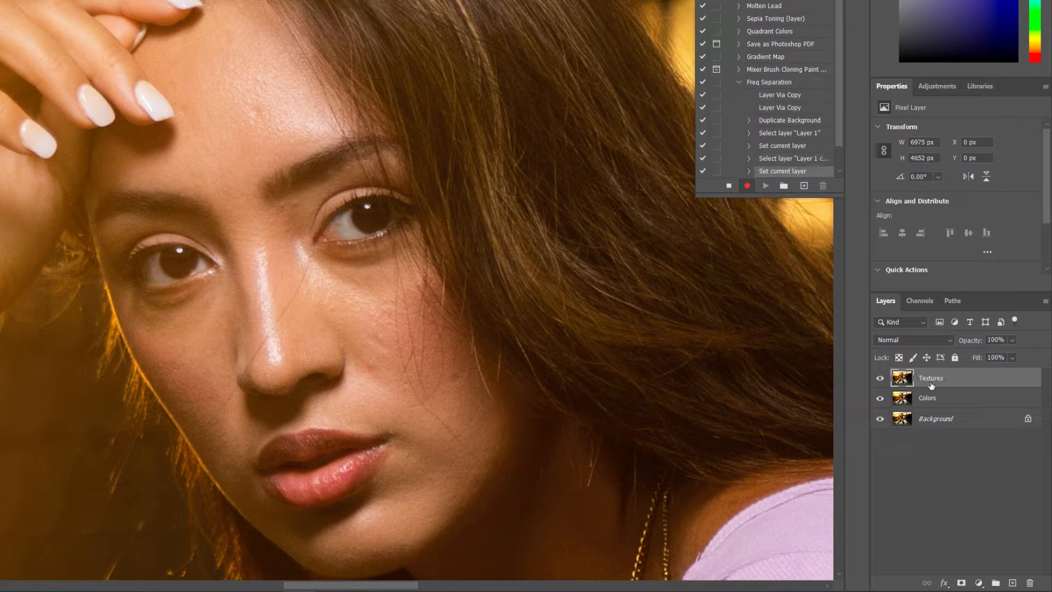
# Step: Hide the Textures layer and make the Colors layer active
pyautogui.click(879, 379)
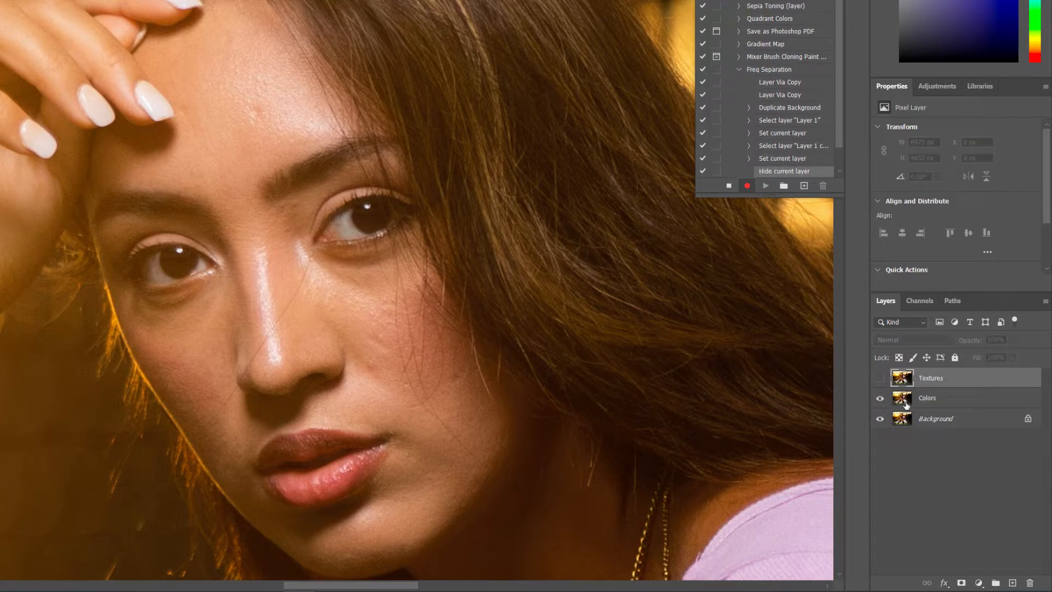
pyautogui.click(942, 400)
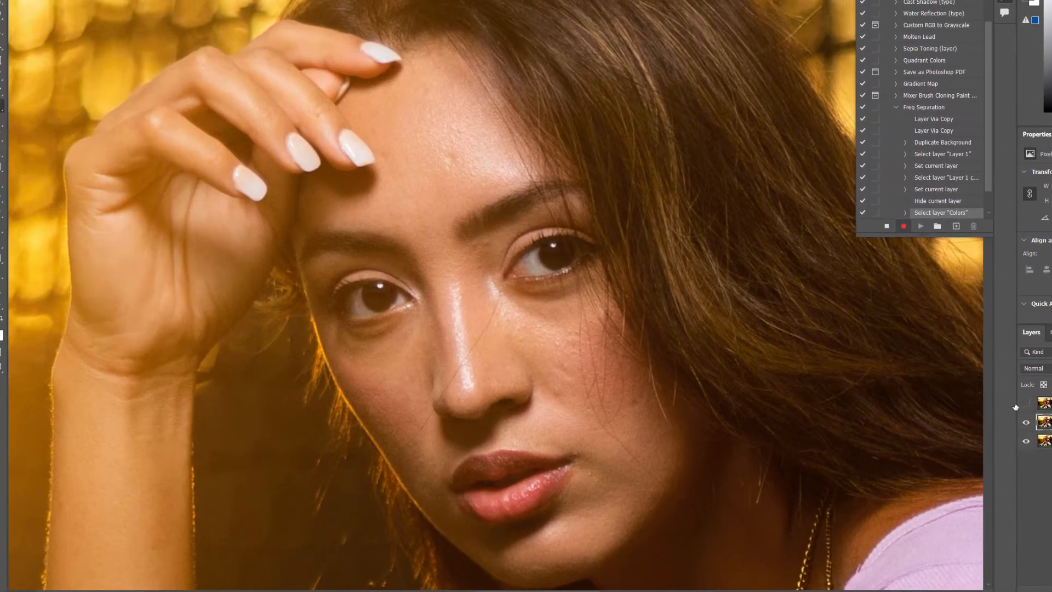
pyautogui.moveTo(498, 275); pyautogui.dragTo(514, 241)
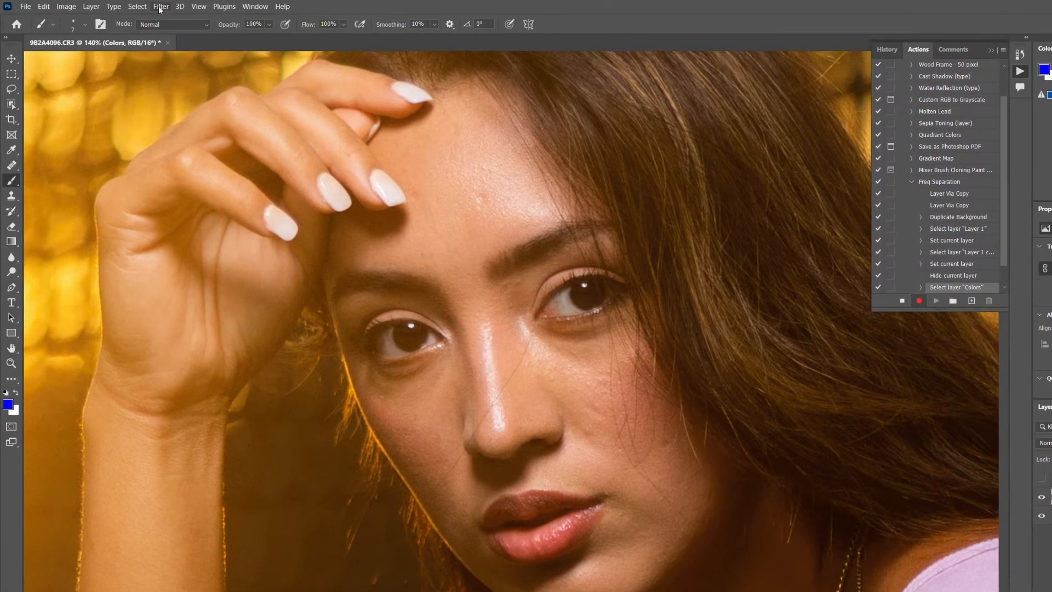
# Step: Open Gaussian Blur for the Colors layer, lower the radius to 0.1 pixels and centre the preview on the eye and cheek
pyautogui.click(160, 7)
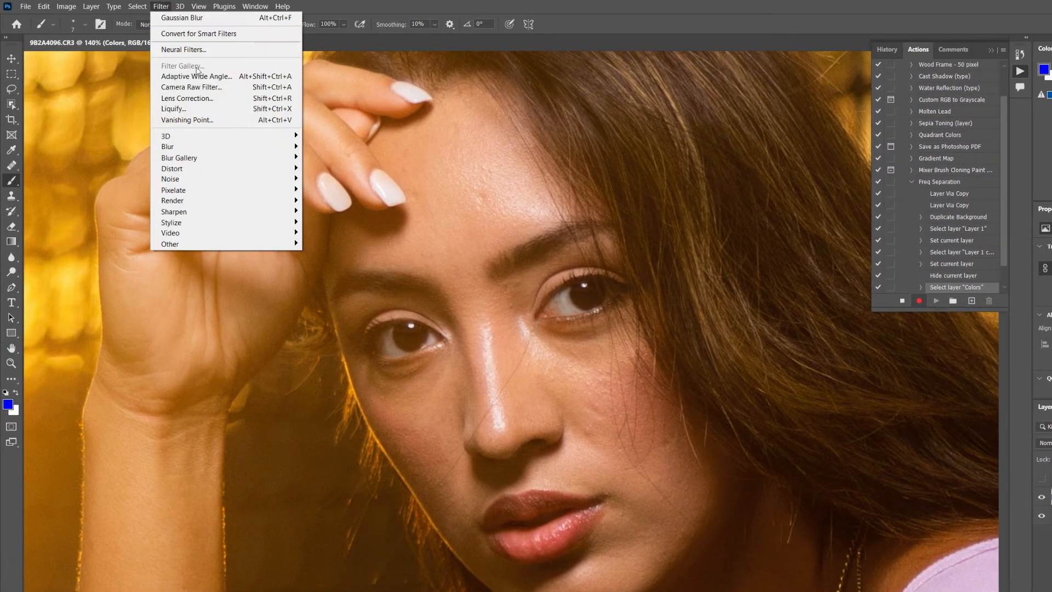
pyautogui.moveTo(210, 147)
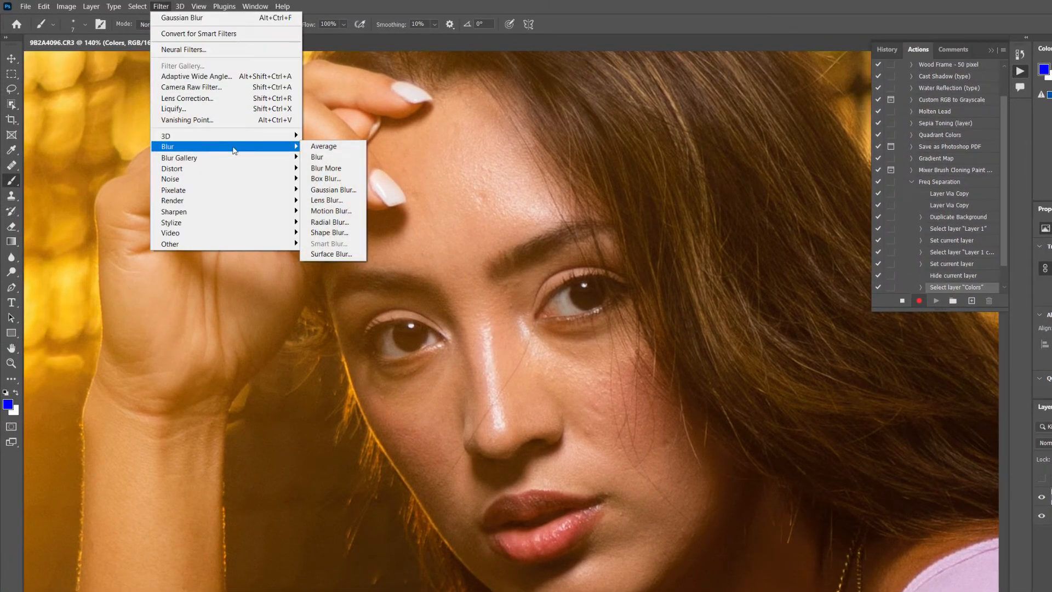
pyautogui.click(332, 190)
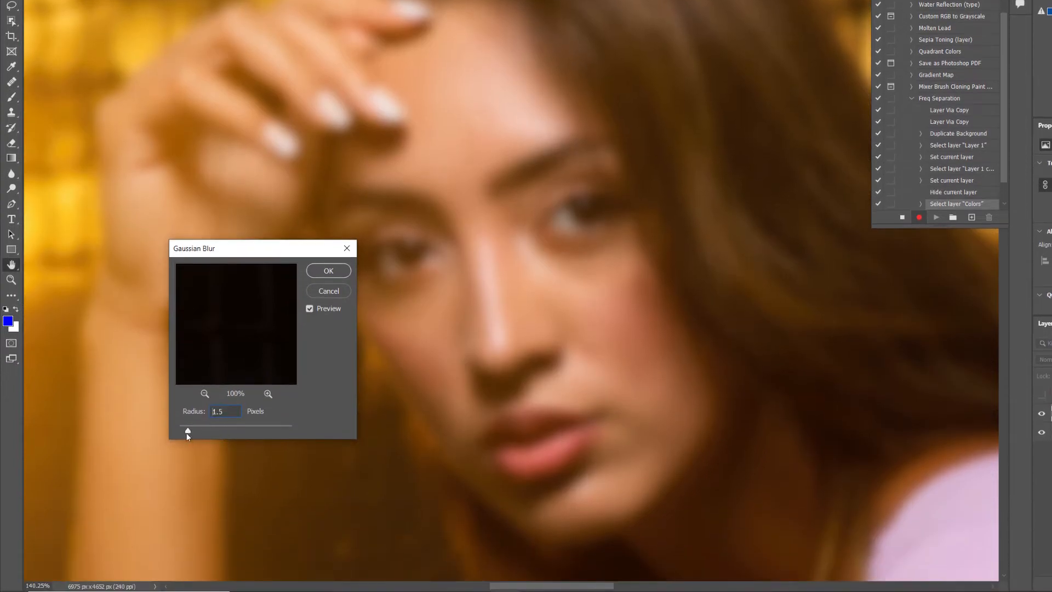
pyautogui.moveTo(187, 433); pyautogui.dragTo(179, 432)
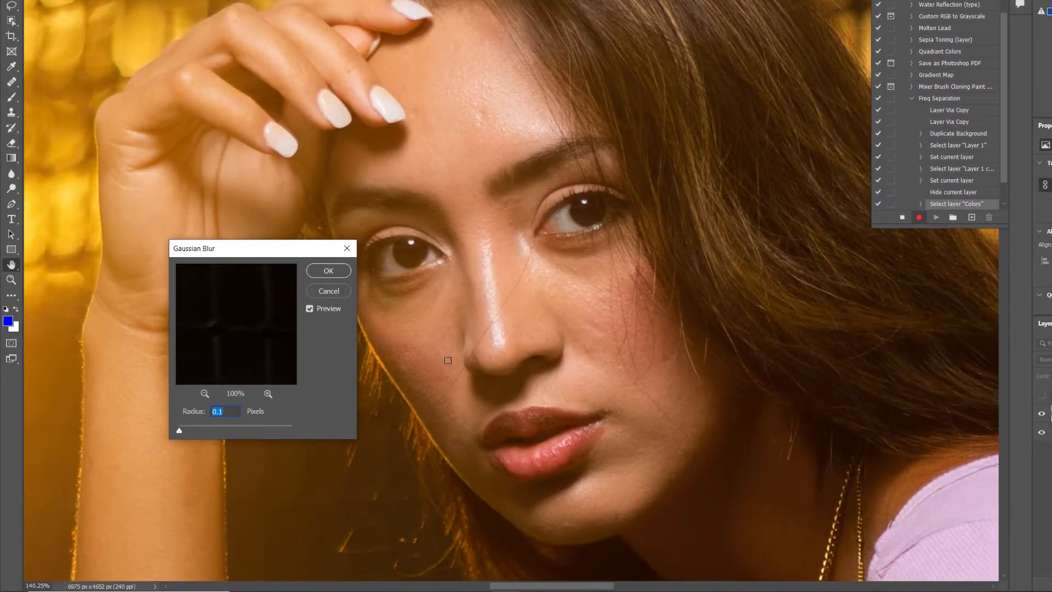
pyautogui.moveTo(448, 361); pyautogui.dragTo(445, 341)
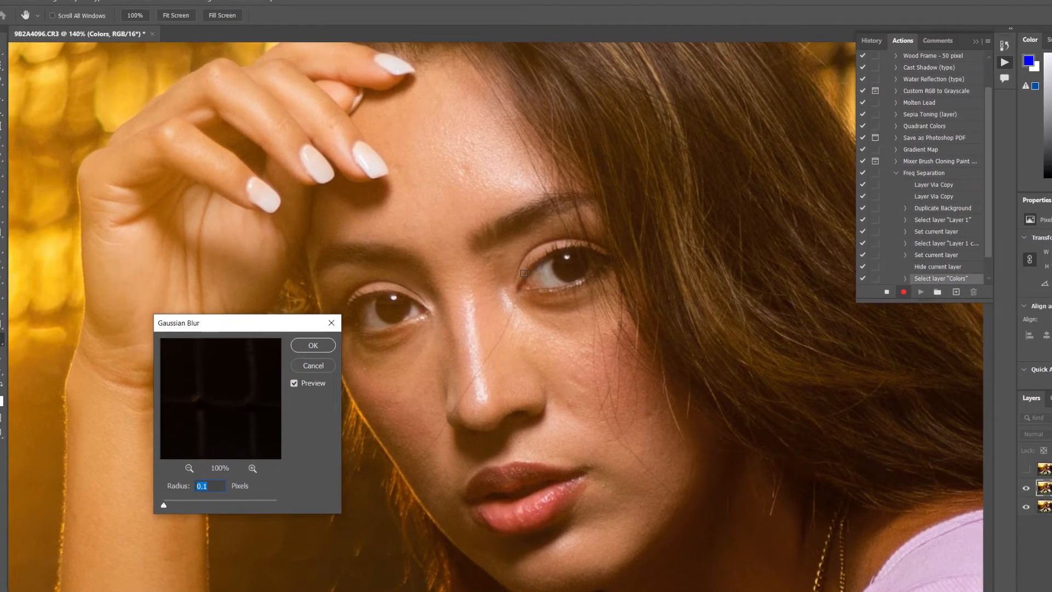
pyautogui.click(525, 278)
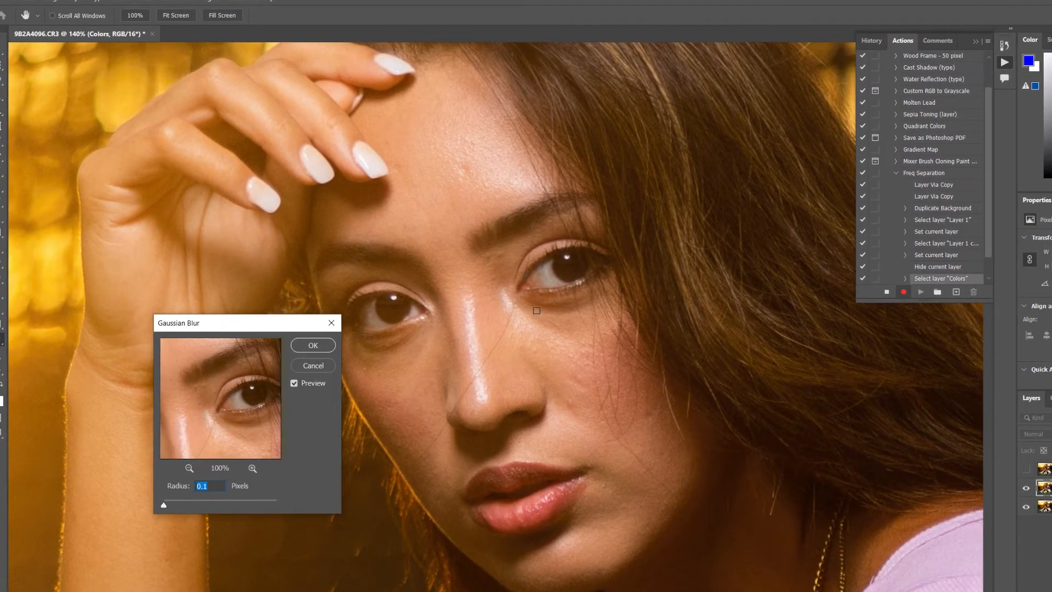
pyautogui.click(538, 295)
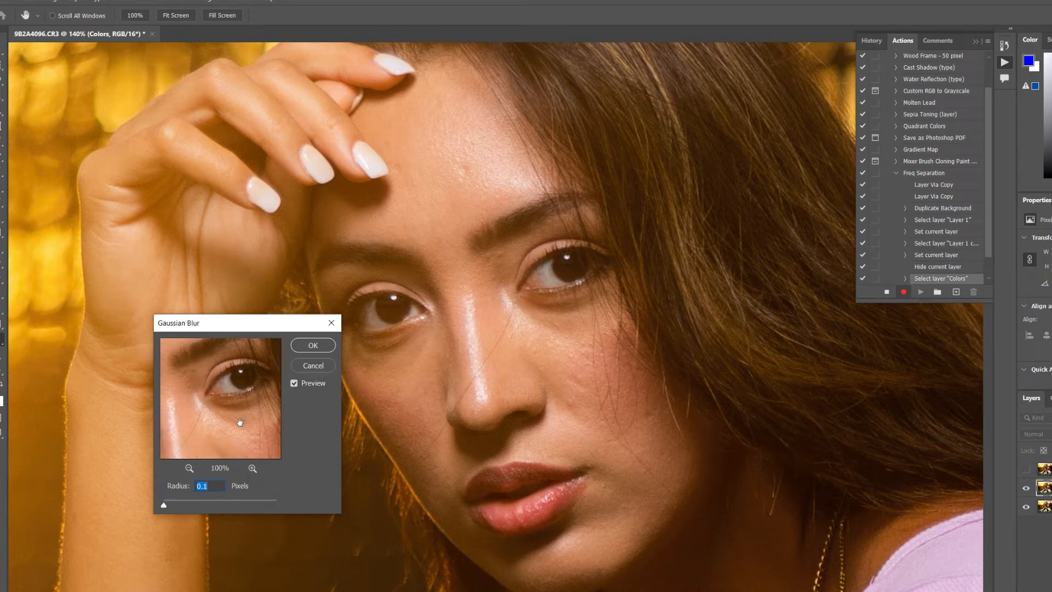
pyautogui.moveTo(219, 427); pyautogui.dragTo(229, 424)
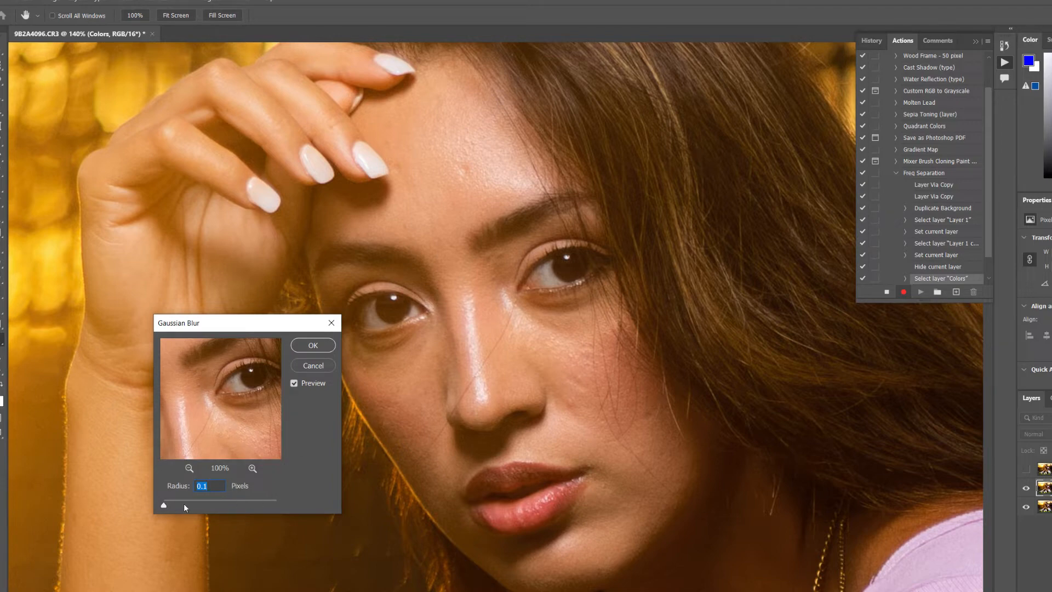
# Step: Set the Gaussian Blur radius to 4.2 pixels and apply it to the Colors layer
pyautogui.moveTo(162, 503); pyautogui.dragTo(167, 505)
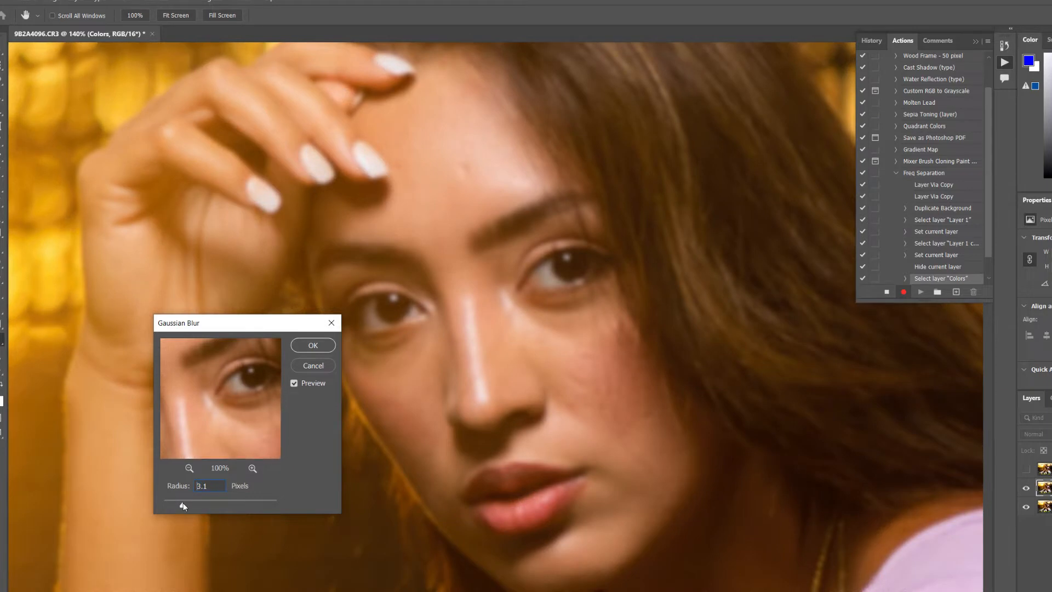
pyautogui.moveTo(182, 504); pyautogui.dragTo(182, 504)
pyautogui.moveTo(182, 504); pyautogui.dragTo(185, 504)
pyautogui.moveTo(188, 502); pyautogui.dragTo(190, 502)
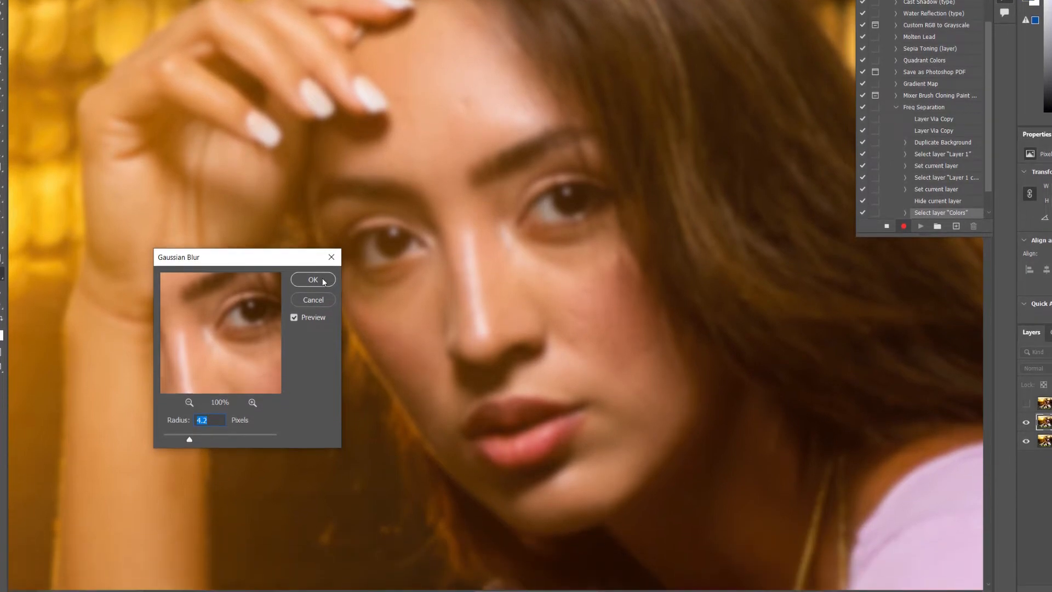
pyautogui.click(319, 345)
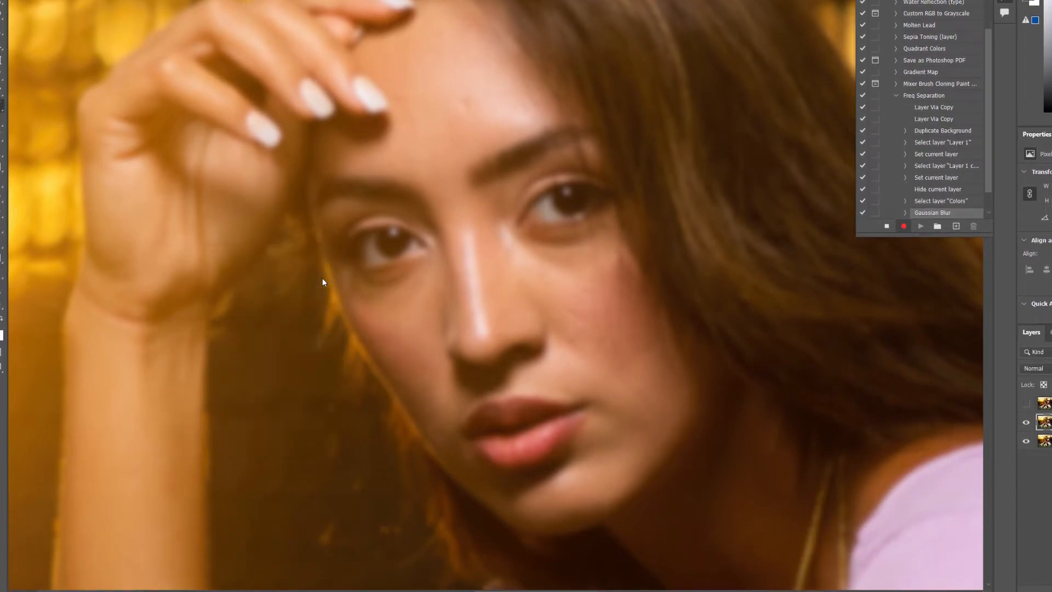
# Step: Make the Textures layer visible again and select it
pyautogui.scroll(-5, 530, 341)
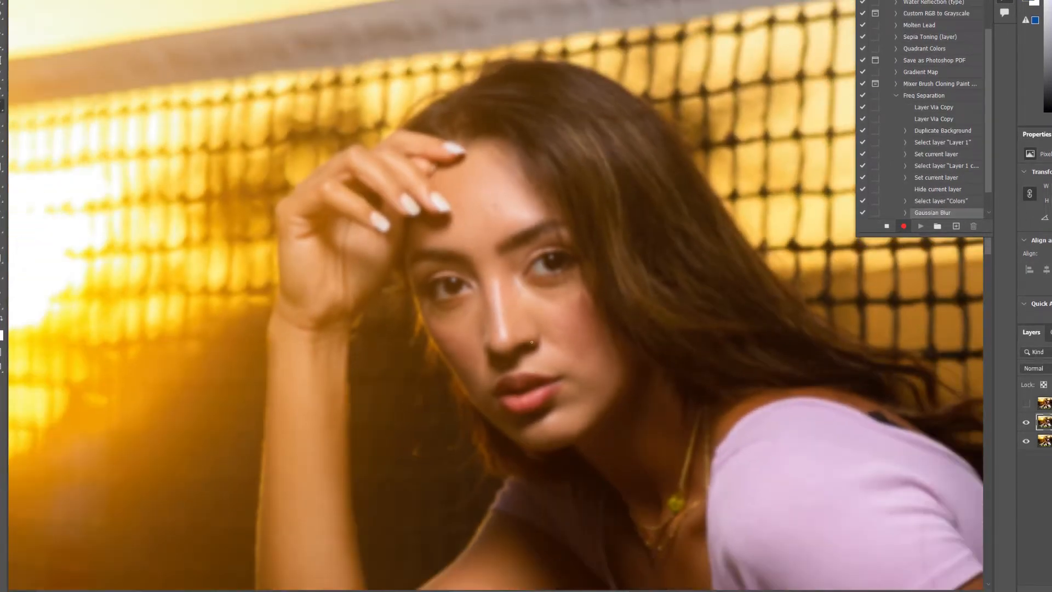
pyautogui.scroll(4, 562, 367)
pyautogui.scroll(1, 561, 367)
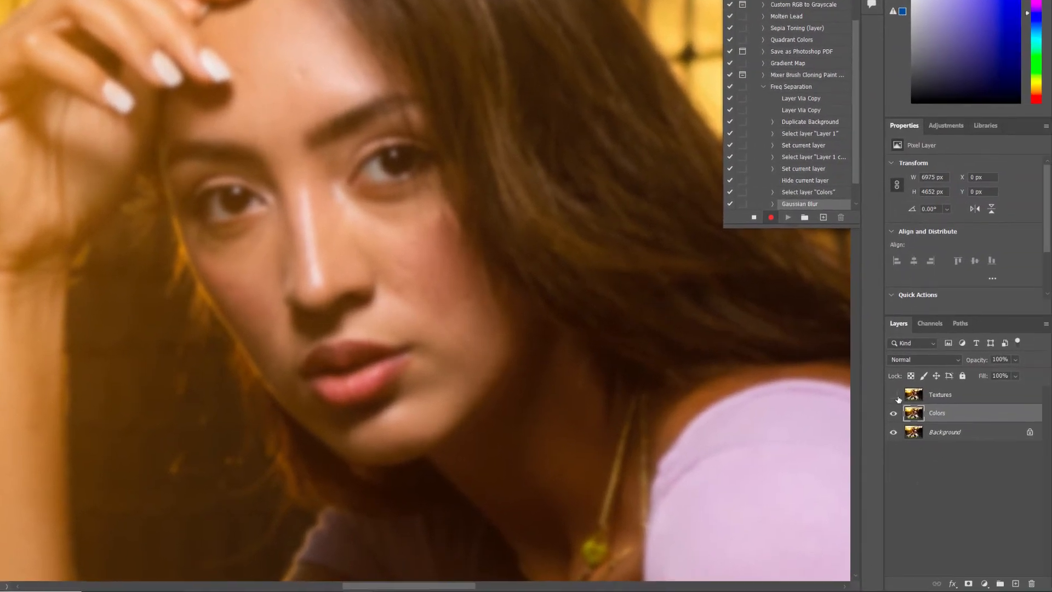
pyautogui.click(894, 395)
pyautogui.click(954, 397)
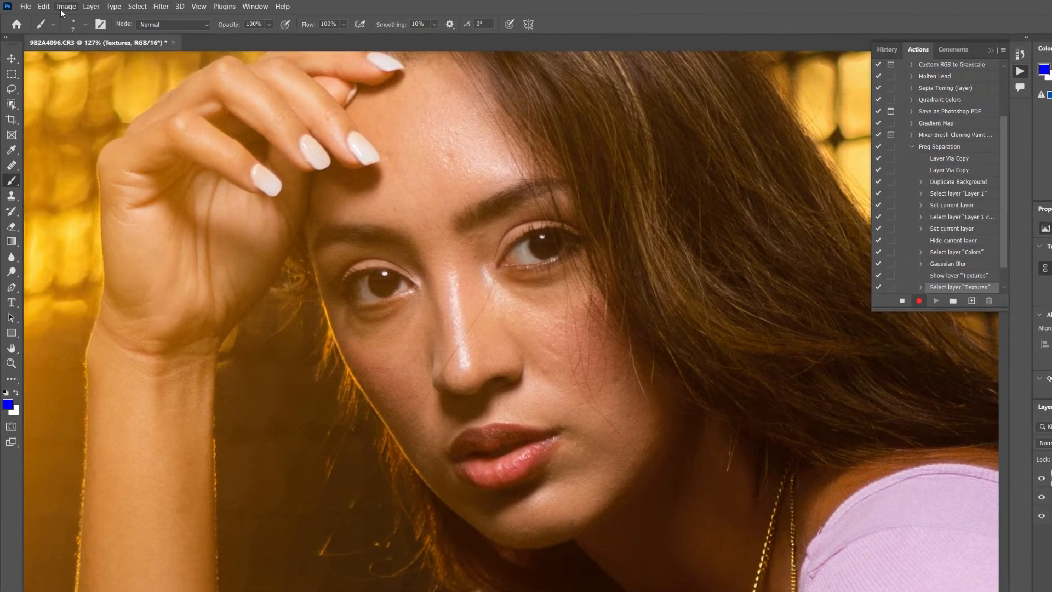
# Step: Use Apply Image on the Textures layer with the Colors layer as source, RGB channel, Subtract blending, 100% opacity, scale 2 and offset 128
pyautogui.click(65, 7)
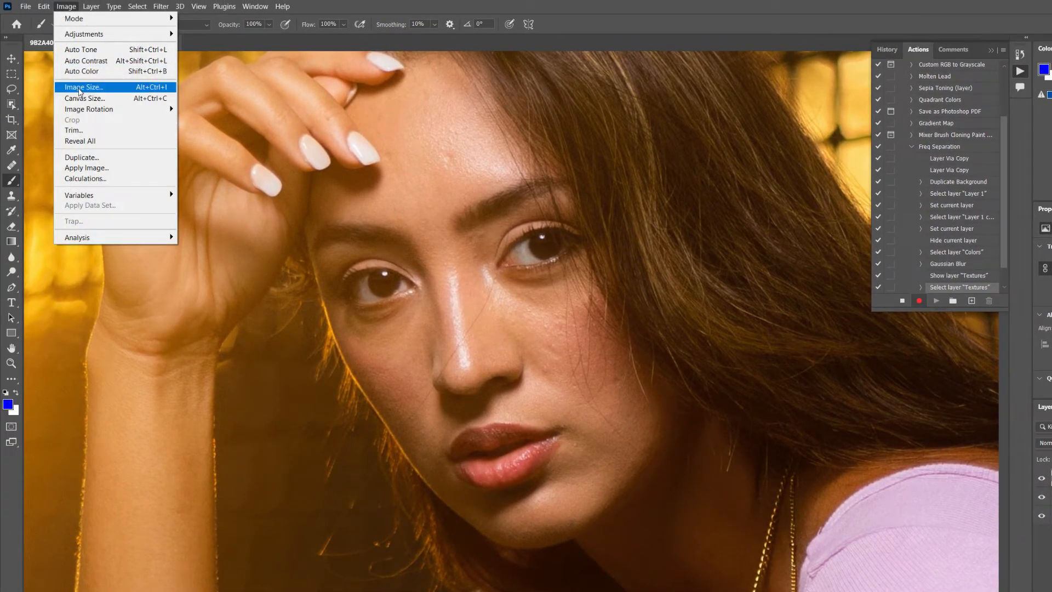
pyautogui.click(100, 174)
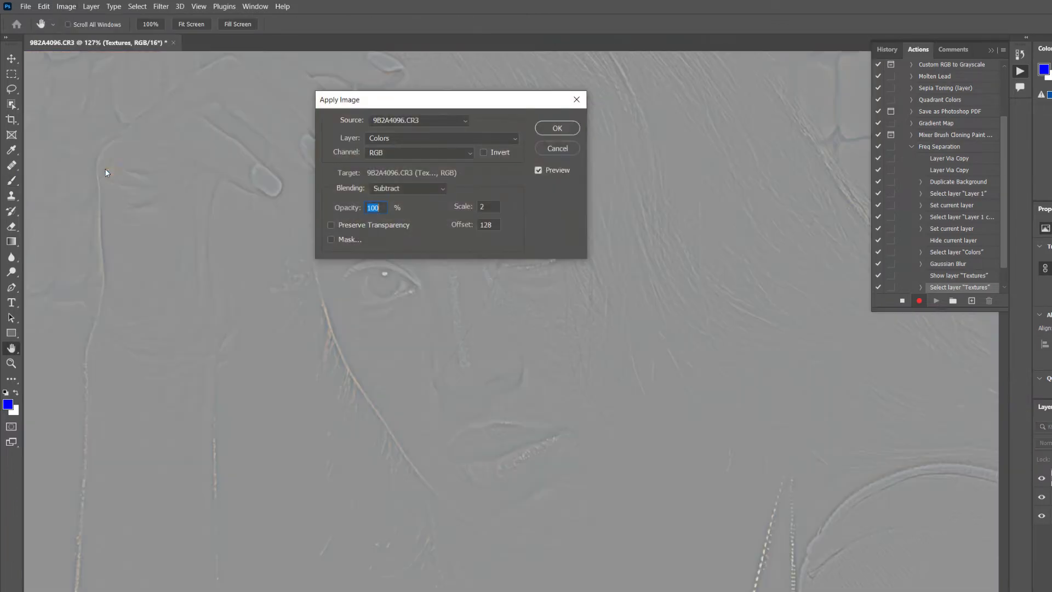
pyautogui.click(407, 123)
pyautogui.click(405, 132)
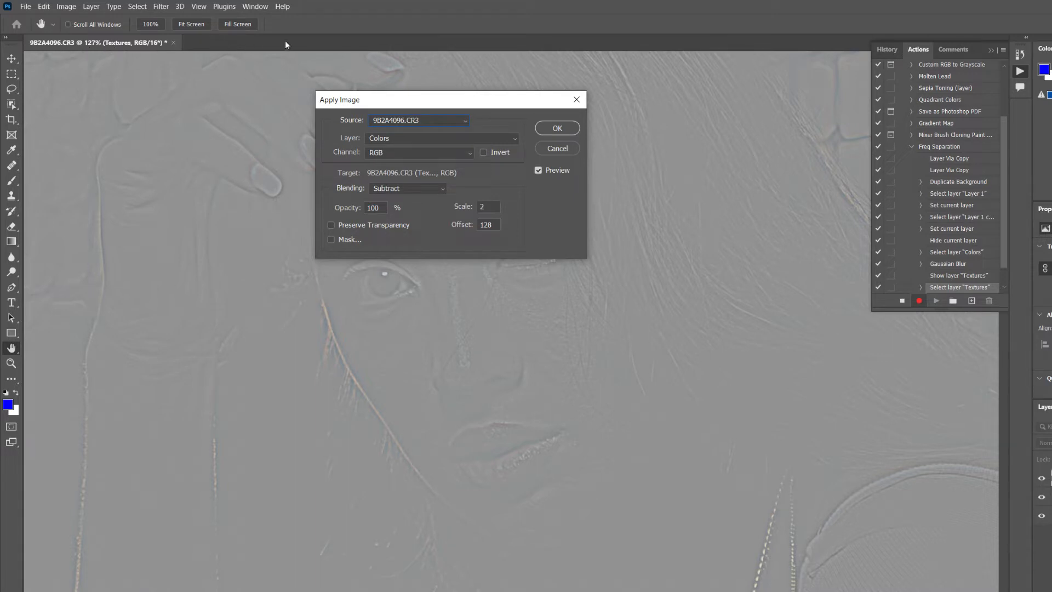
pyautogui.click(407, 119)
pyautogui.click(406, 118)
pyautogui.click(401, 140)
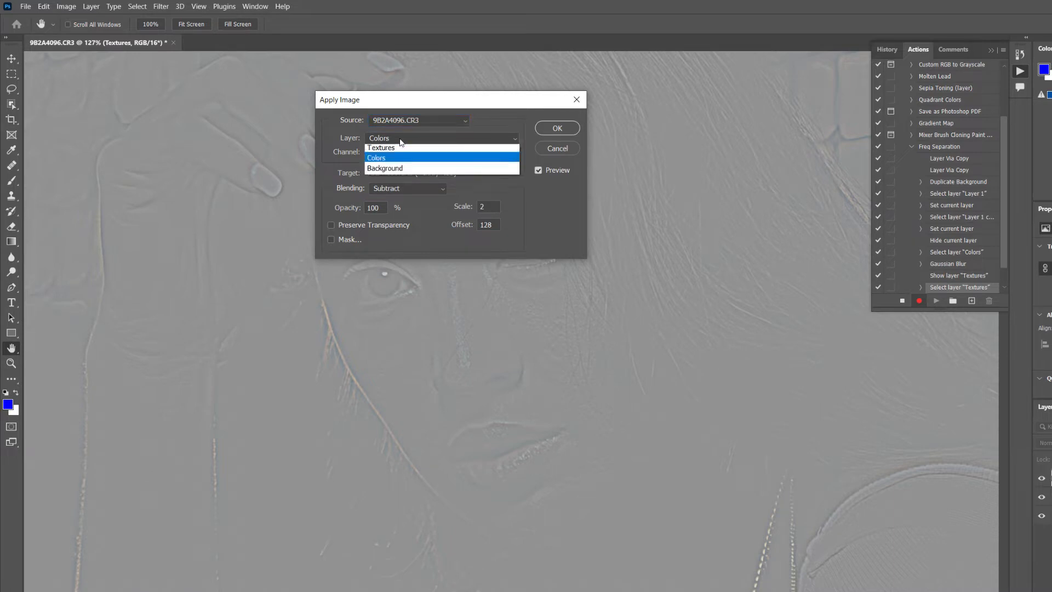
pyautogui.click(393, 180)
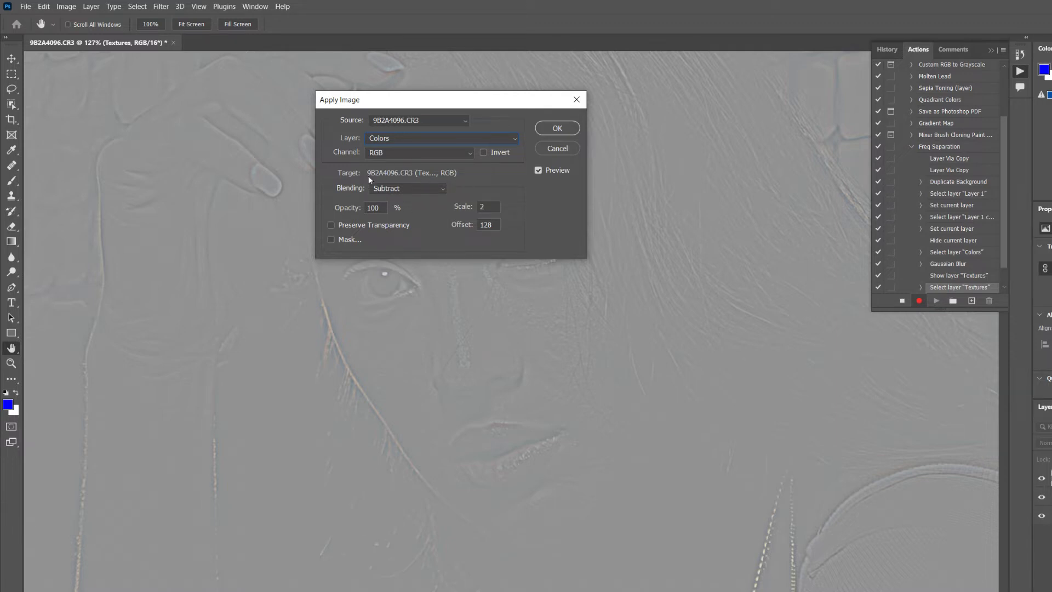
pyautogui.click(423, 188)
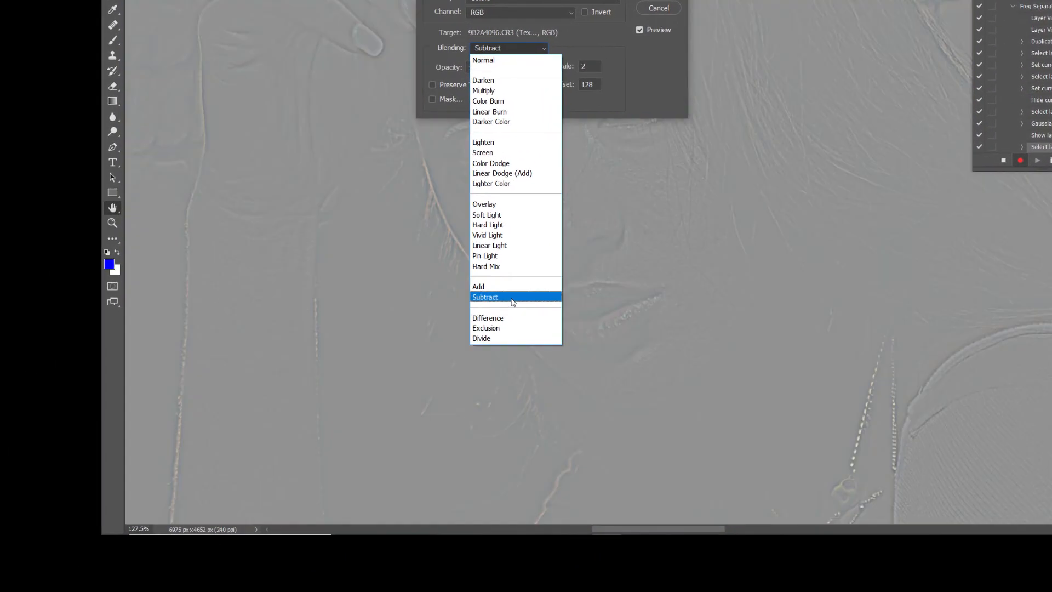
pyautogui.click(511, 303)
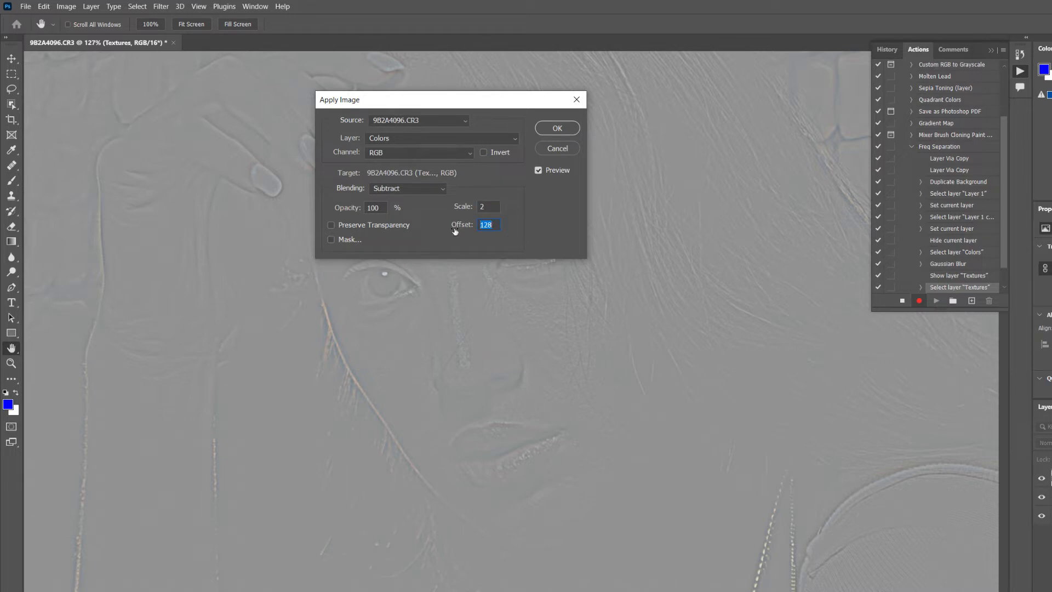
pyautogui.click(556, 128)
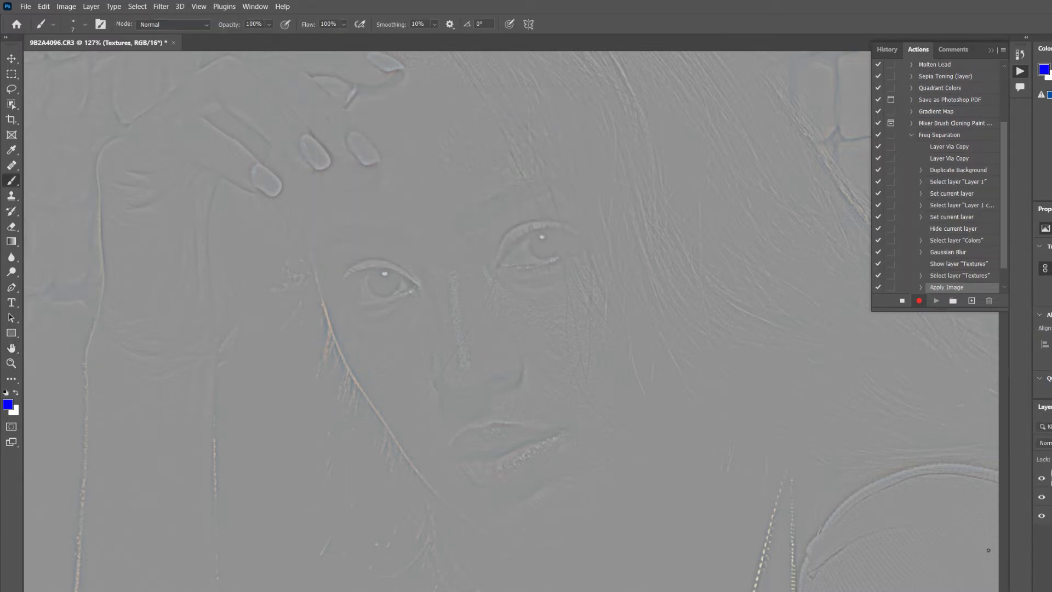
# Step: Set the Textures layer's blend mode to Linear Light
pyautogui.scroll(-12, 691, 459)
pyautogui.moveTo(689, 455); pyautogui.dragTo(611, 357)
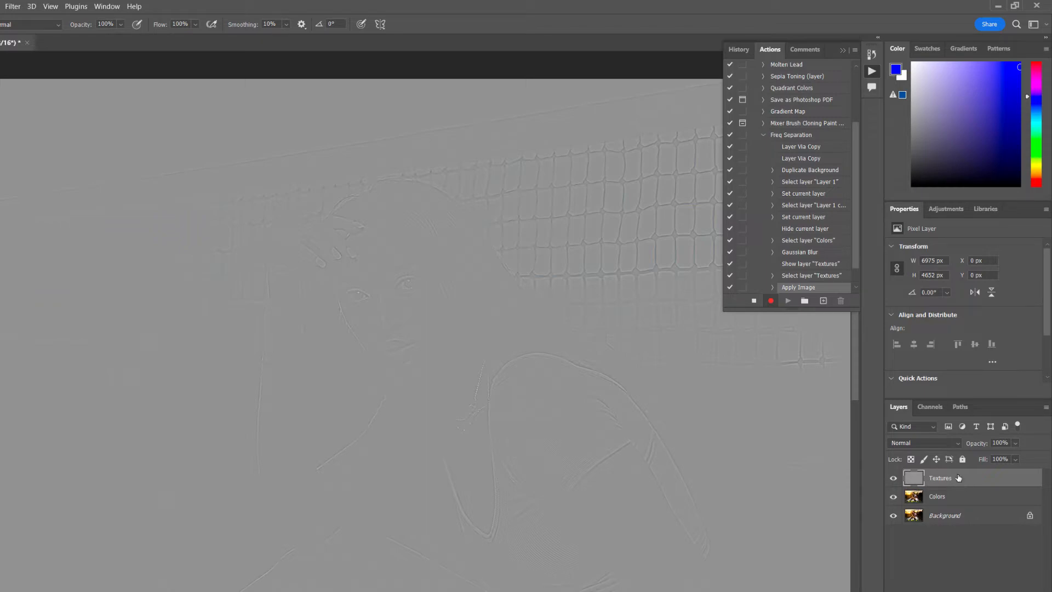
pyautogui.click(934, 444)
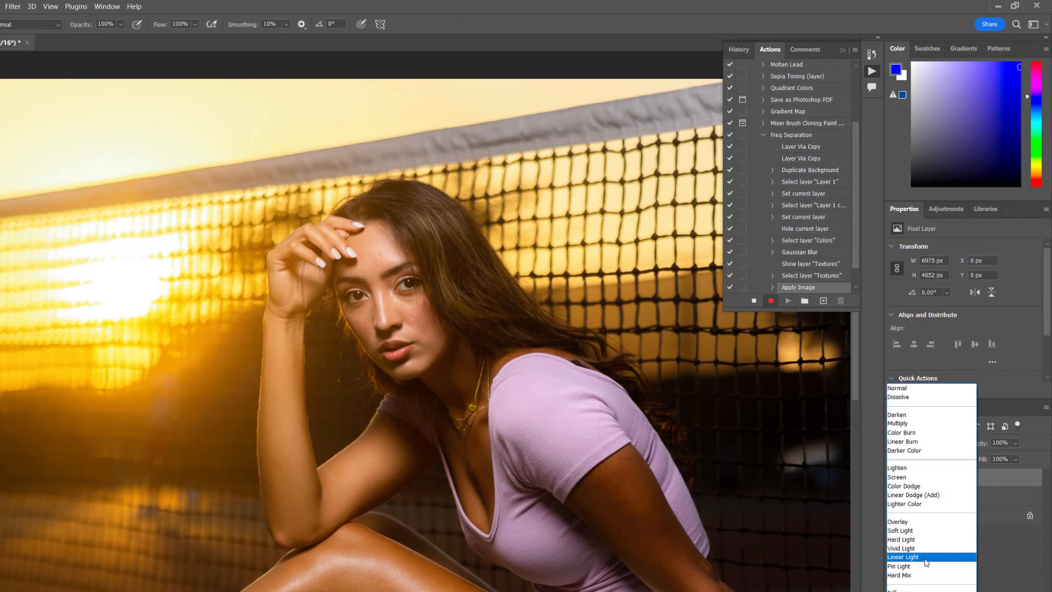
pyautogui.click(925, 557)
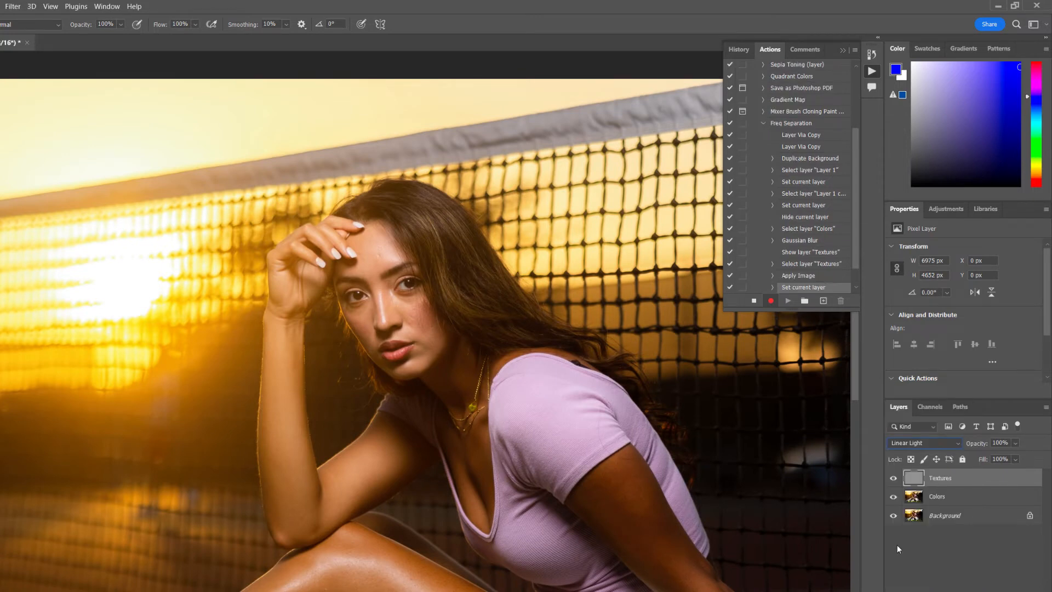
# Step: Group the Textures and Colors layers and name the group "Frequency Separation"
pyautogui.keyDown('shift'); pyautogui.click(951, 500); pyautogui.keyUp('shift')
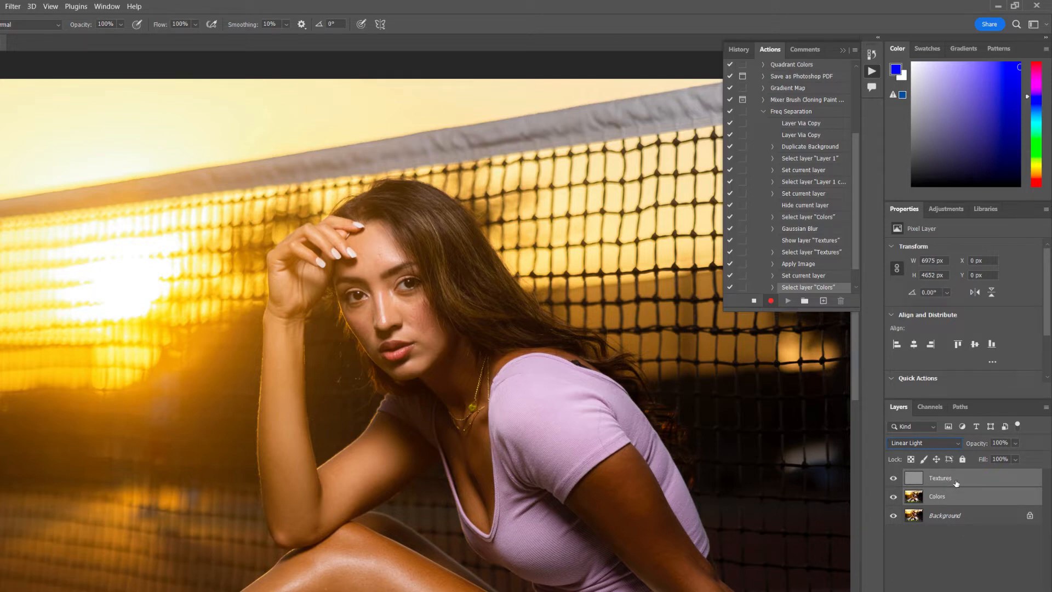
pyautogui.hotkey('ctrl', 'g')
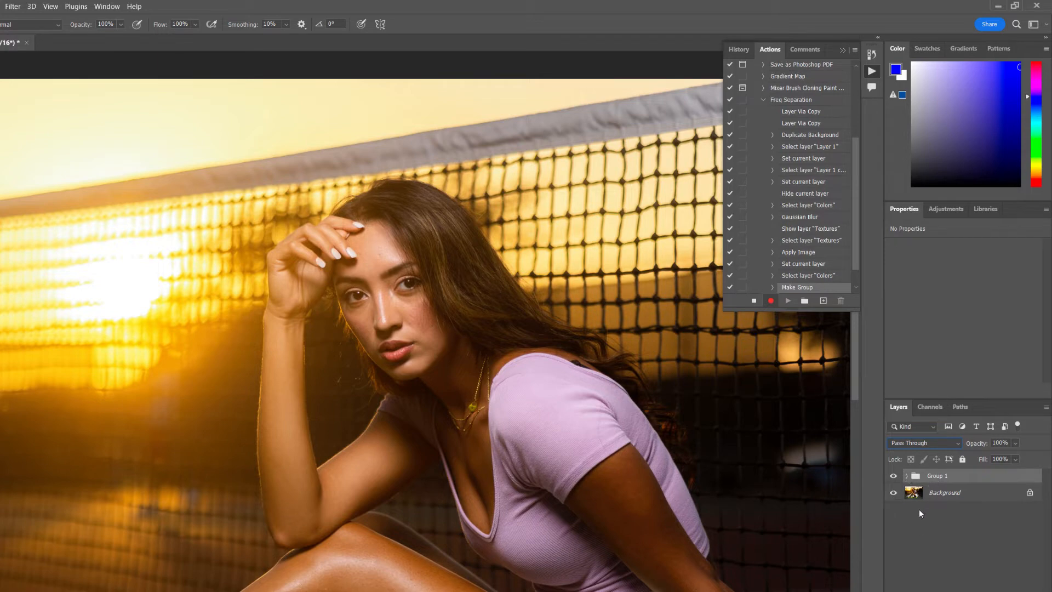
pyautogui.doubleClick(934, 475)
pyautogui.press('Return')
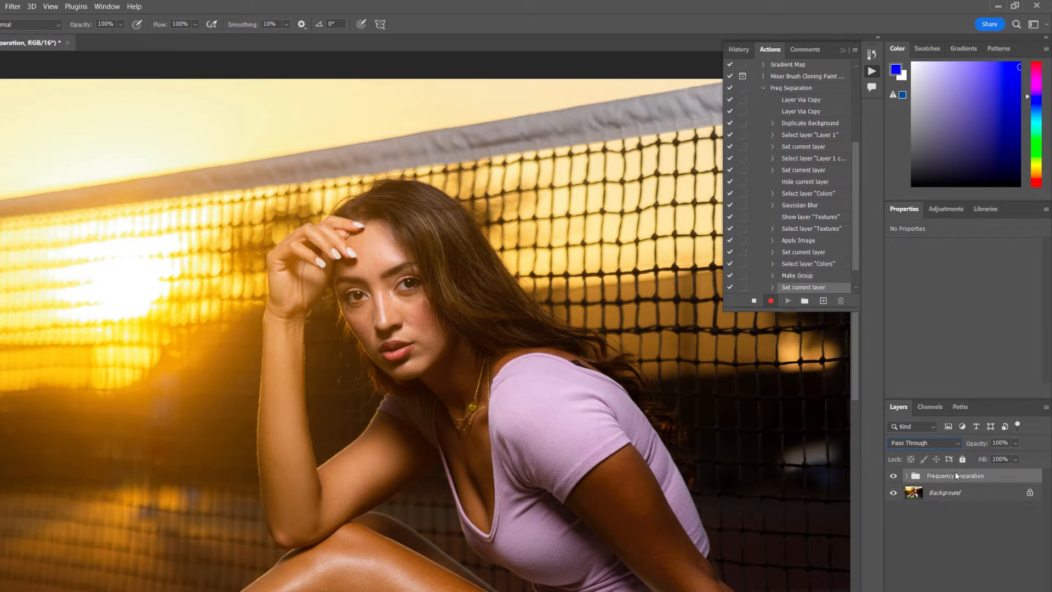
# Step: Check the group's contents, stop recording the action, and collapse the Freq Separation action and the Frequency Separation group
pyautogui.click(906, 476)
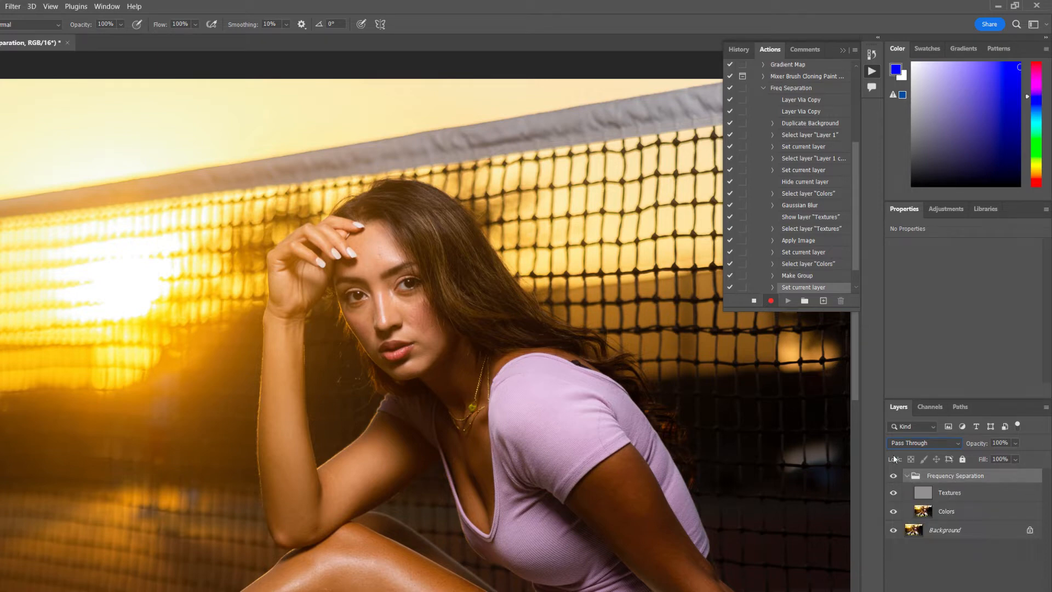
pyautogui.click(753, 301)
pyautogui.scroll(5, 838, 253)
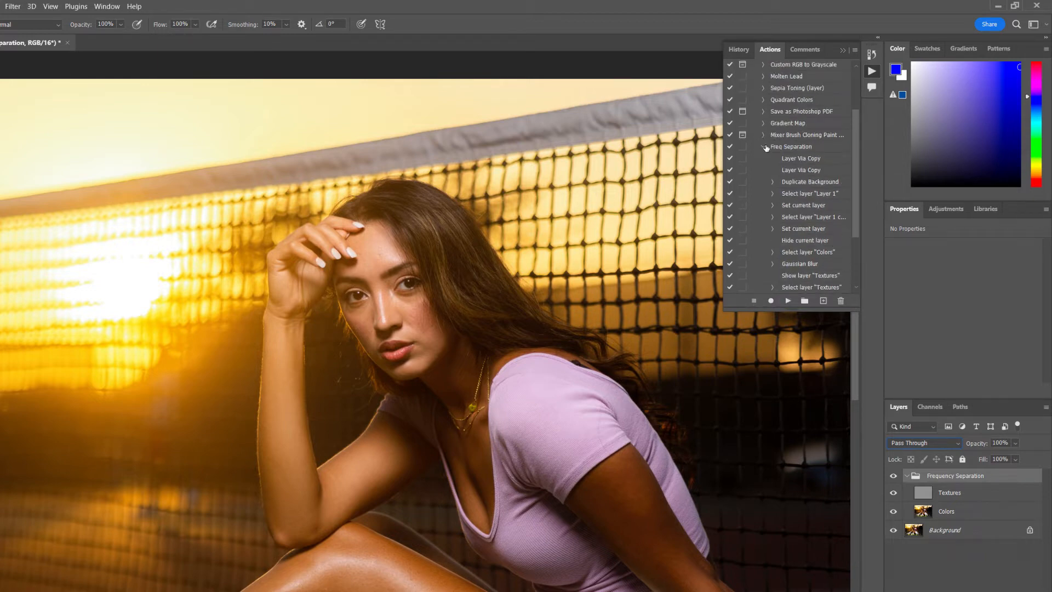
pyautogui.click(765, 146)
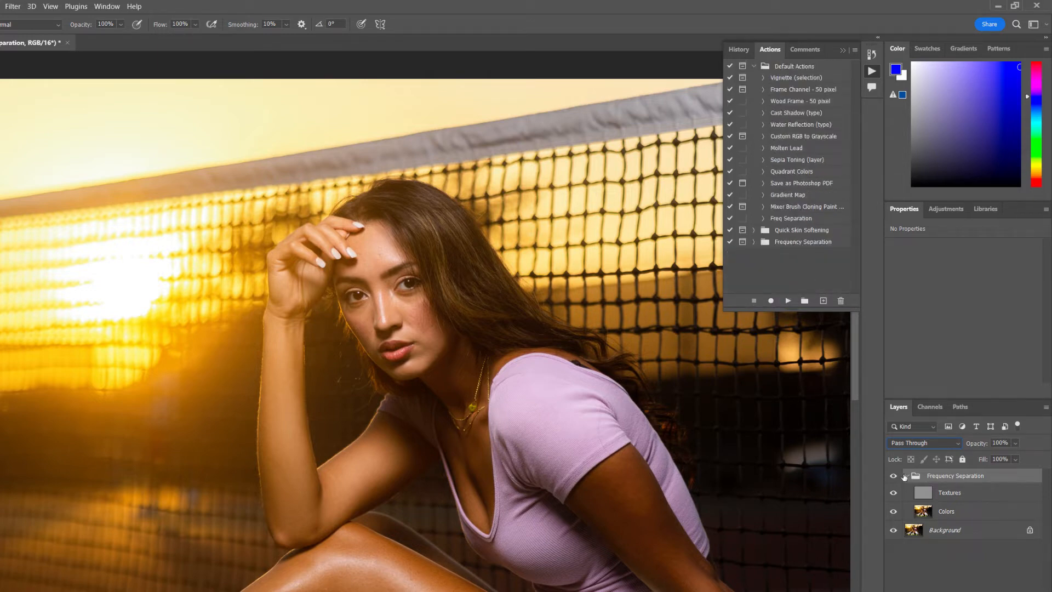
pyautogui.click(907, 476)
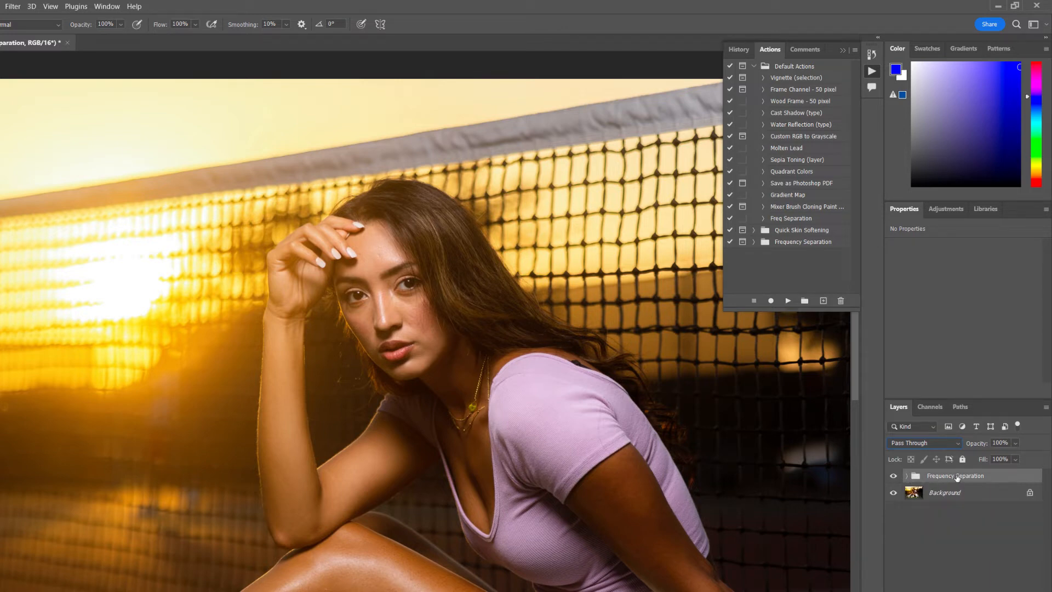
# Step: Delete the Frequency Separation group together with its contents
pyautogui.rightClick(933, 478)
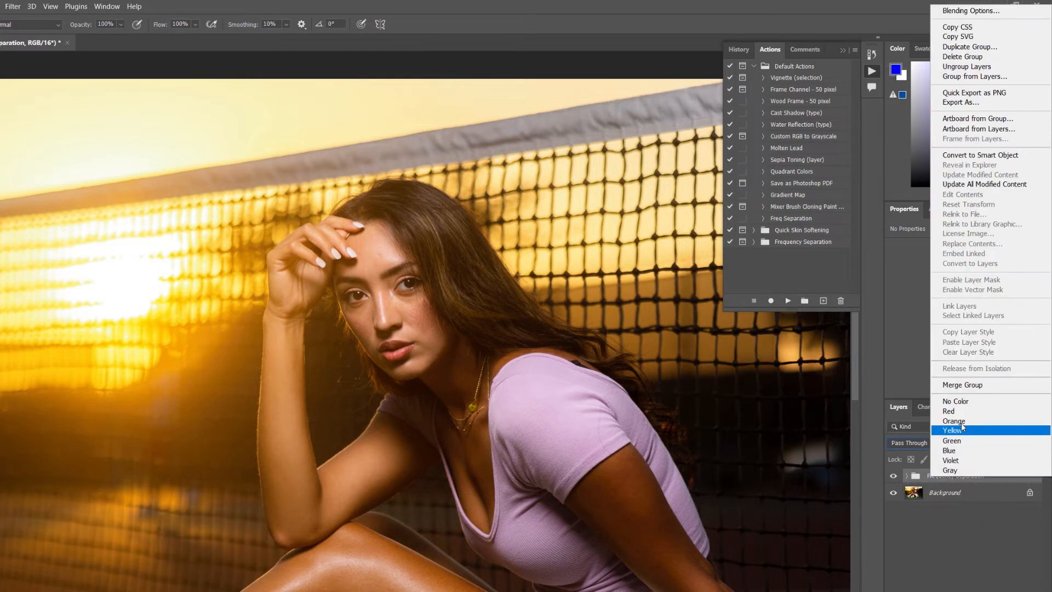
pyautogui.click(975, 57)
pyautogui.click(700, 258)
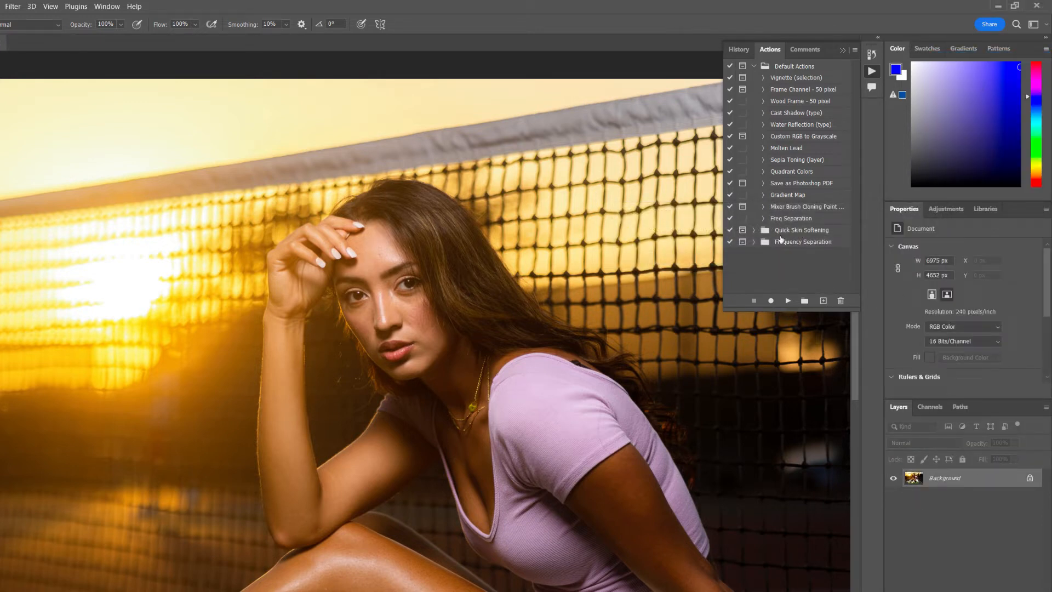
# Step: Play the Freq Separation action, expand the rebuilt group, and delete the extra Background copy layer
pyautogui.click(789, 218)
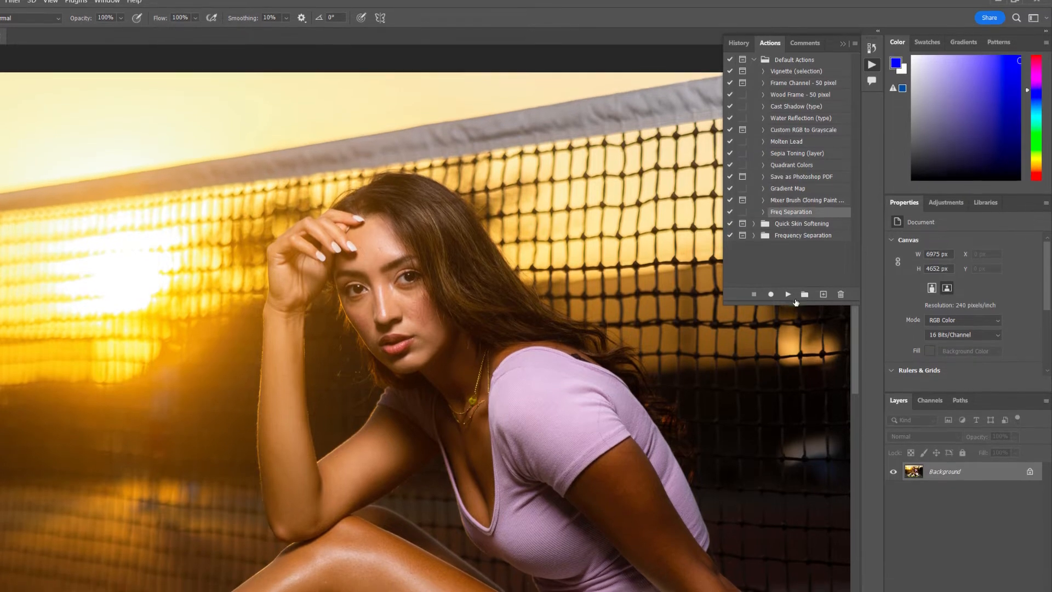
pyautogui.click(788, 293)
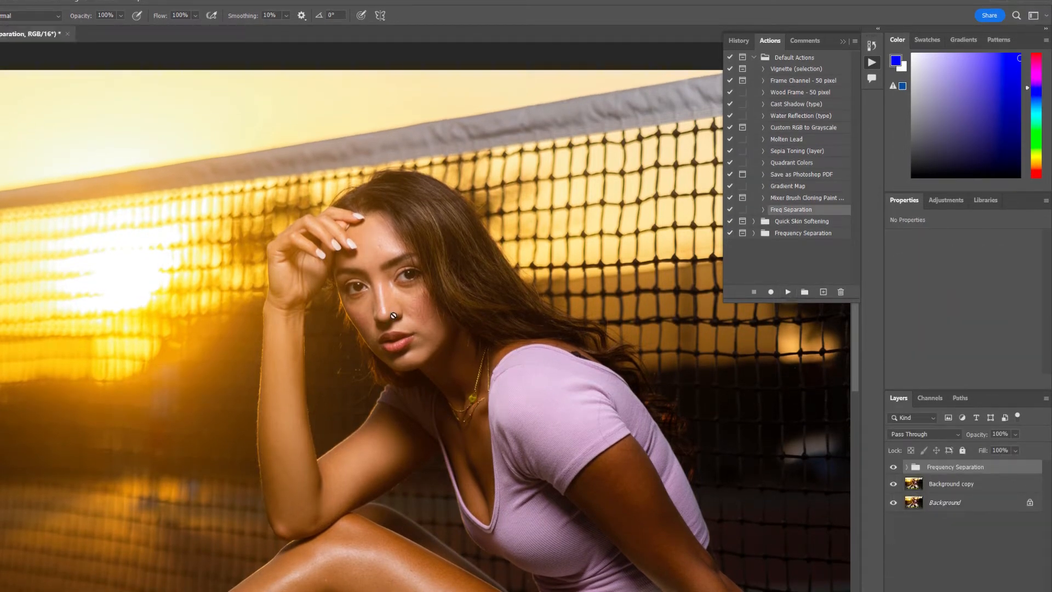
pyautogui.click(906, 467)
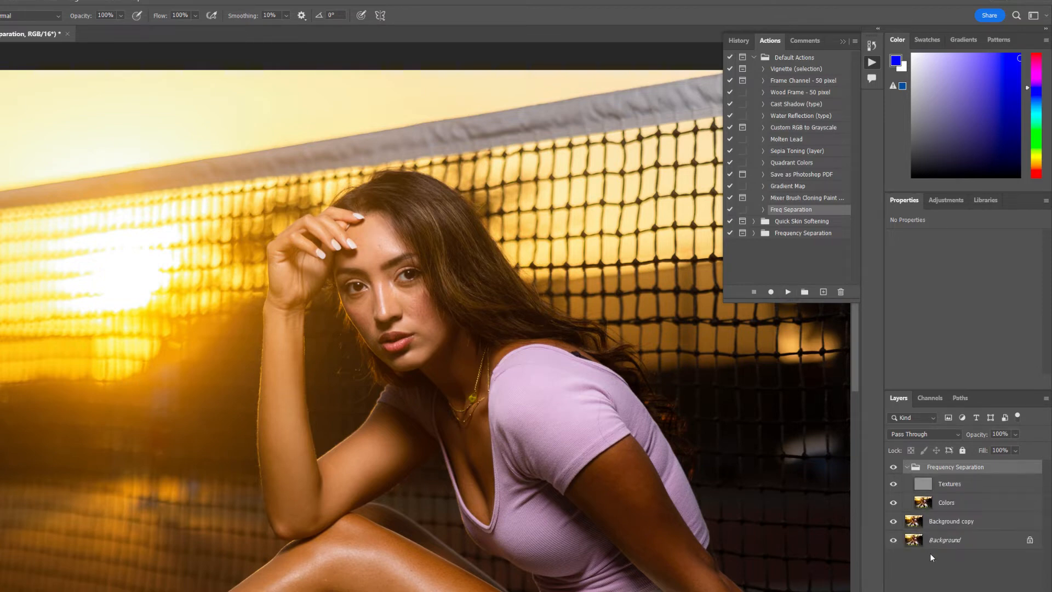
pyautogui.click(960, 521)
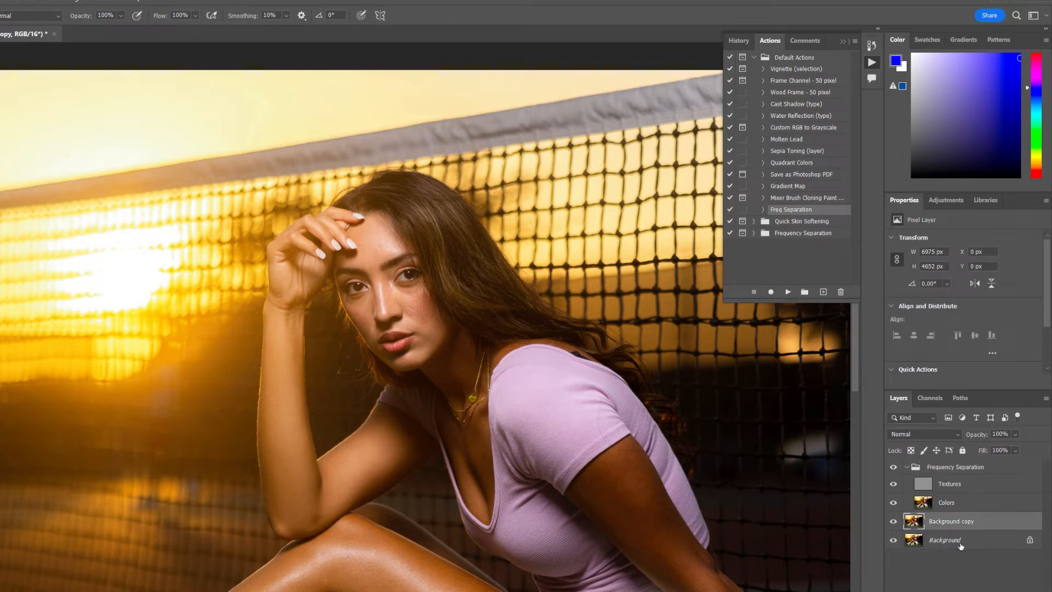
pyautogui.press('Delete')
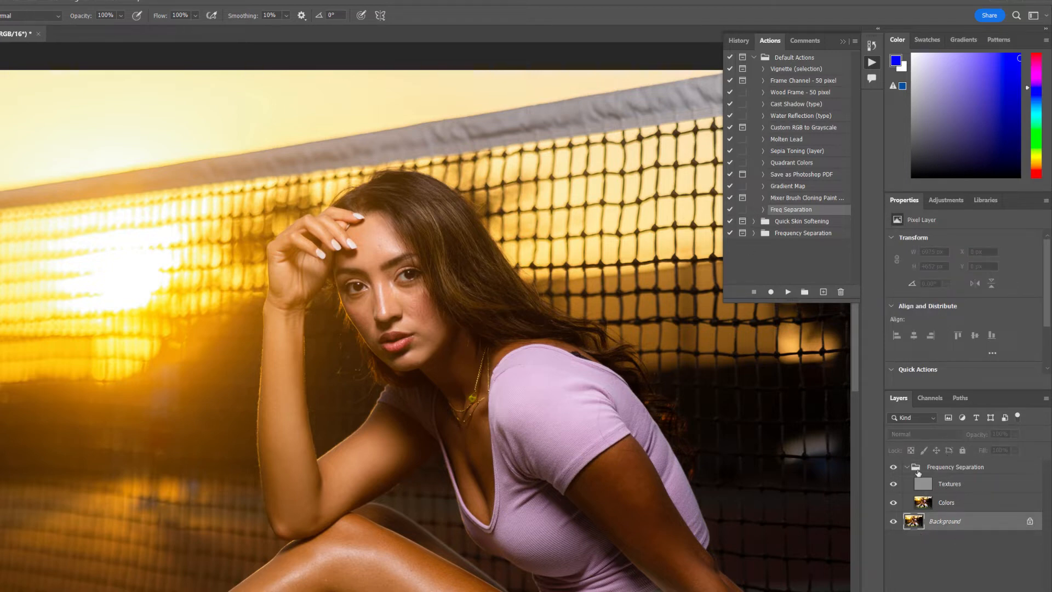
# Step: Select the Textures layer and toggle the visibility of the Colors and Textures layers to compare their effect on the face
pyautogui.click(949, 487)
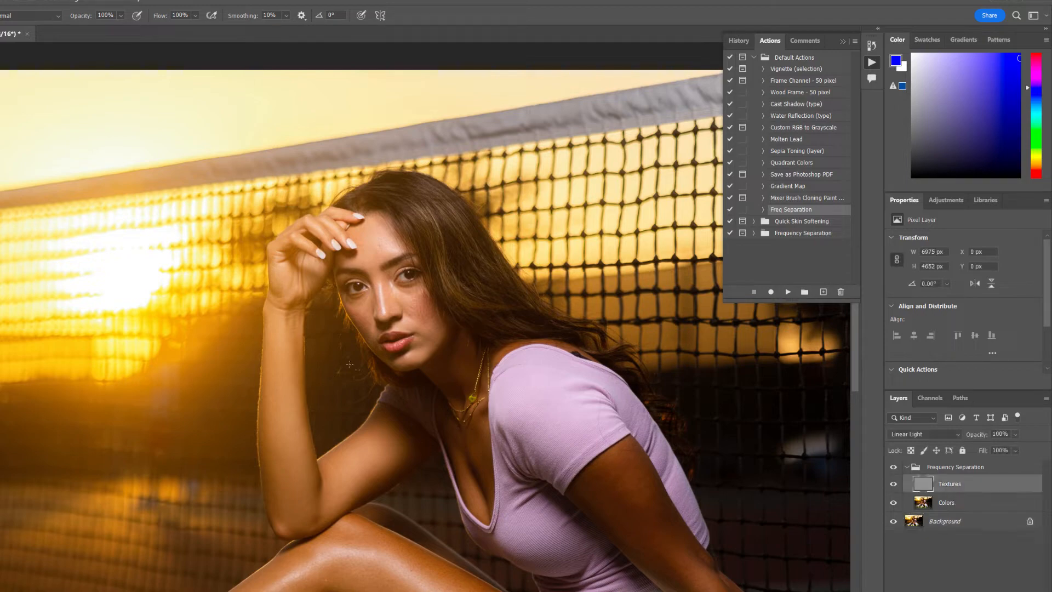
pyautogui.scroll(3, 350, 363)
pyautogui.click(894, 502)
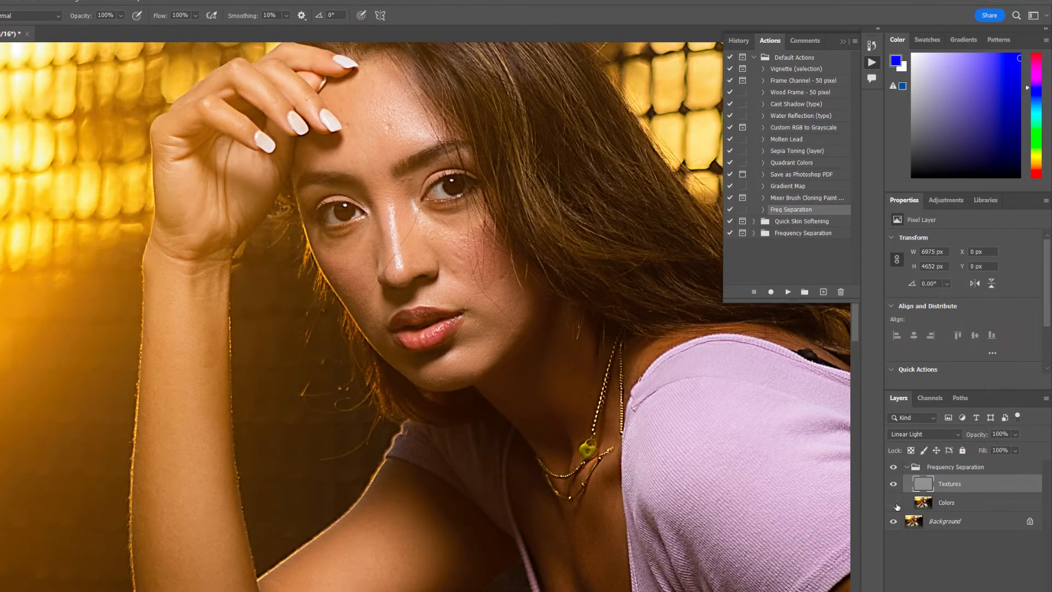
pyautogui.click(893, 503)
pyautogui.click(894, 484)
pyautogui.click(894, 485)
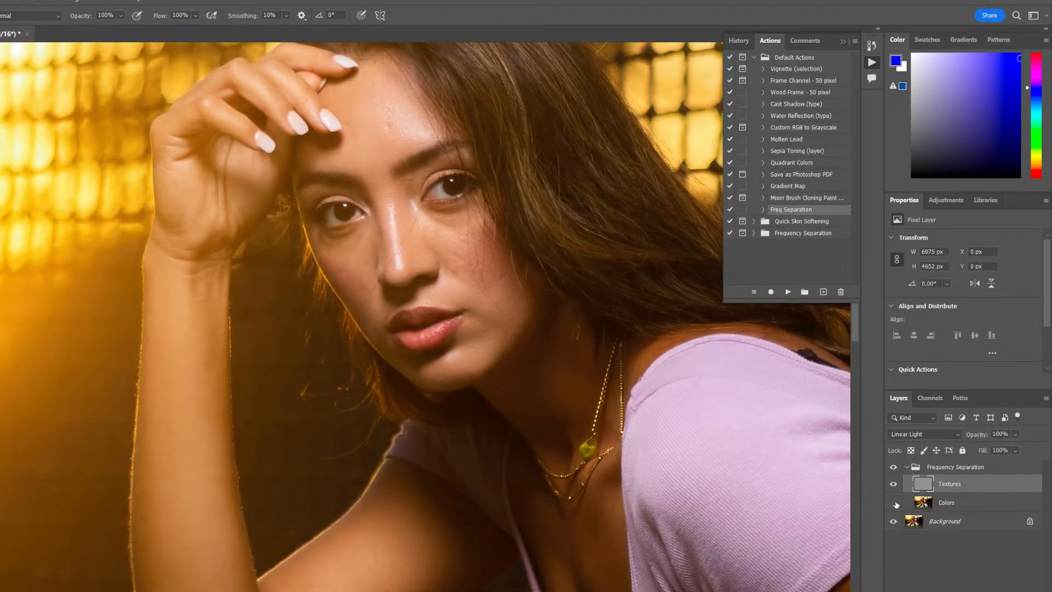
pyautogui.click(895, 504)
# Step: Switch to the Clone Stamp tool and resize its brush to a small, soft tip for retouching the face
pyautogui.scroll(-4, 476, 346)
pyautogui.scroll(5, 455, 318)
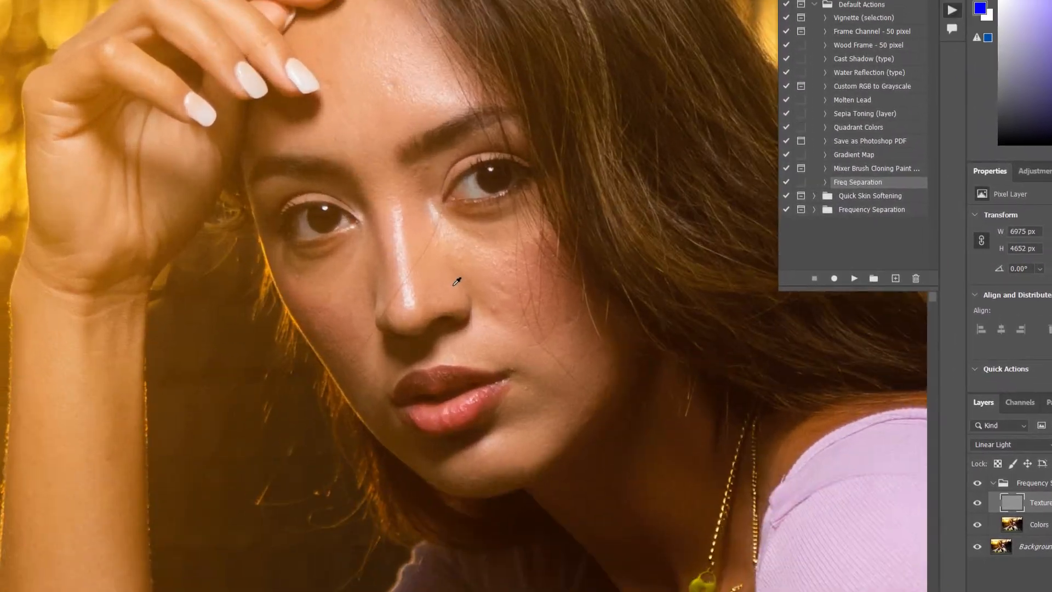
pyautogui.moveTo(480, 293); pyautogui.dragTo(497, 418)
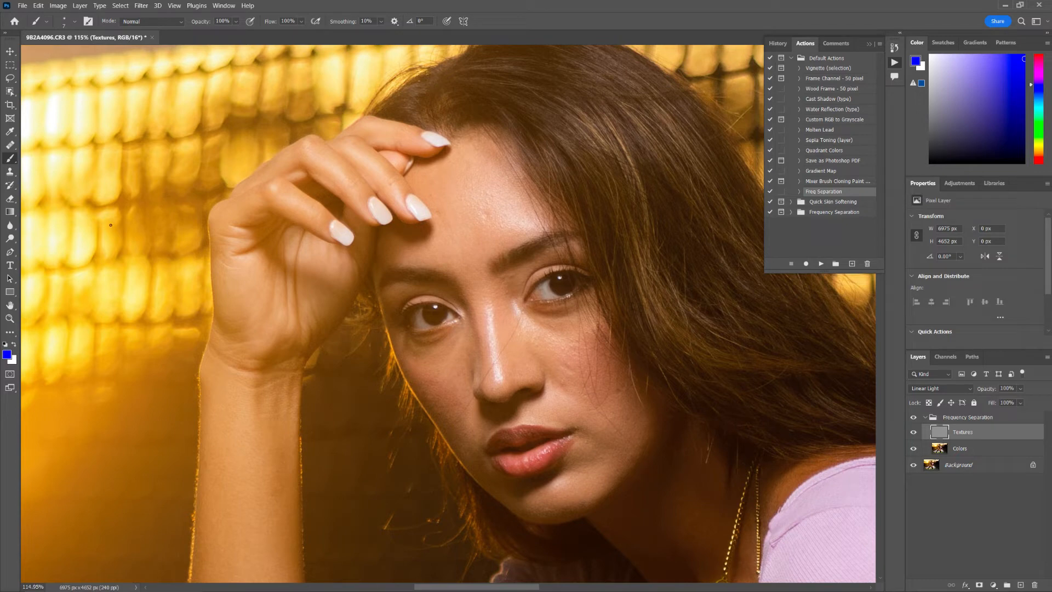
pyautogui.press('s')
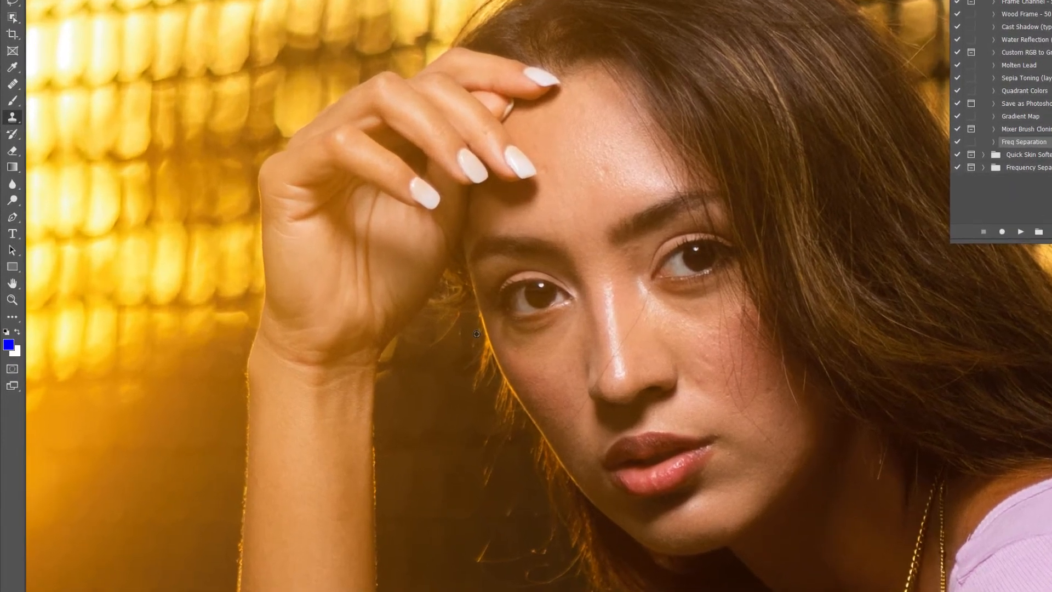
pyautogui.keyDown('alt'); pyautogui.rightClick(476, 333); pyautogui.keyUp('alt')
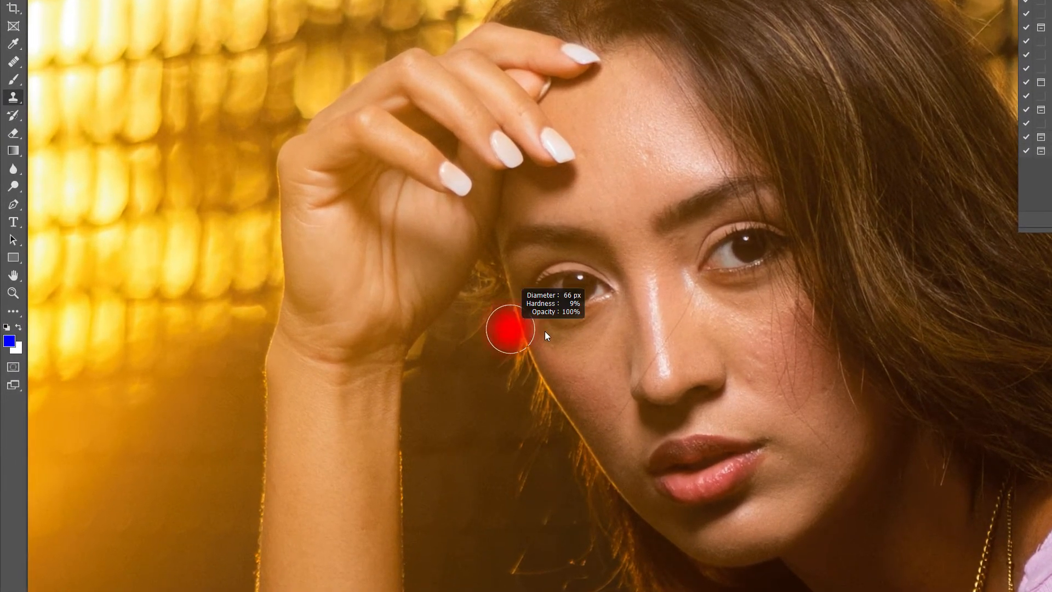
pyautogui.moveTo(545, 335)
pyautogui.mouseDown()
pyautogui.moveTo(589, 337)
pyautogui.moveTo(532, 334)
pyautogui.moveTo(579, 337)
pyautogui.moveTo(546, 216)
pyautogui.moveTo(557, 472)
pyautogui.moveTo(538, 278)
pyautogui.mouseUp()
pyautogui.moveTo(529, 202)
pyautogui.mouseDown()
pyautogui.moveTo(521, 169)
pyautogui.moveTo(524, 185)
pyautogui.moveTo(525, 174)
pyautogui.moveTo(537, 179)
pyautogui.moveTo(518, 179)
pyautogui.mouseUp()
pyautogui.scroll(1, 606, 292)
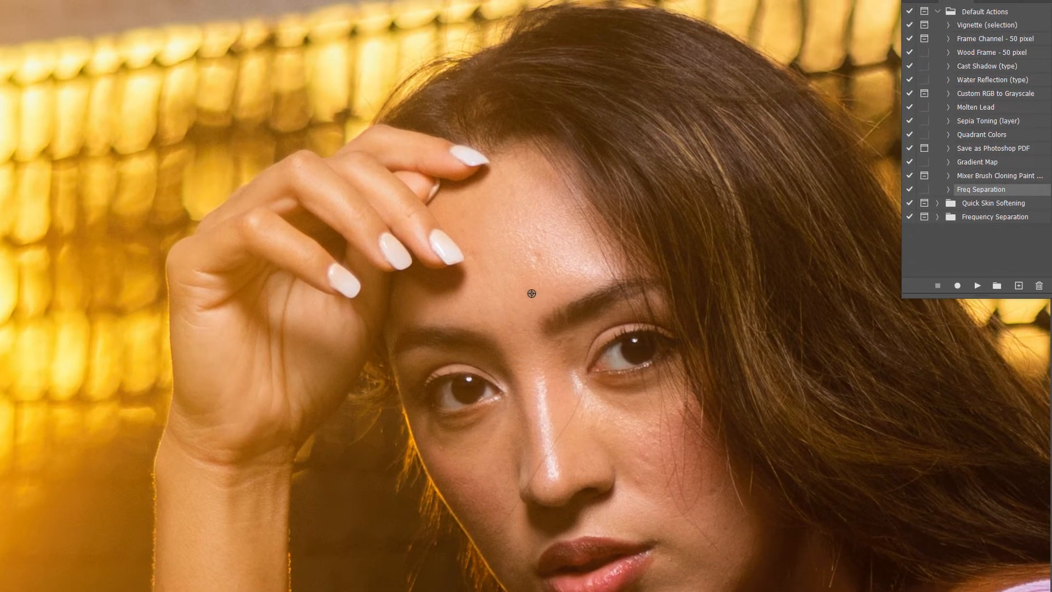
# Step: On the Textures layer, sample clean skin and clone it over the marks on the forehead beside the fingertips
pyautogui.scroll(5, 592, 241)
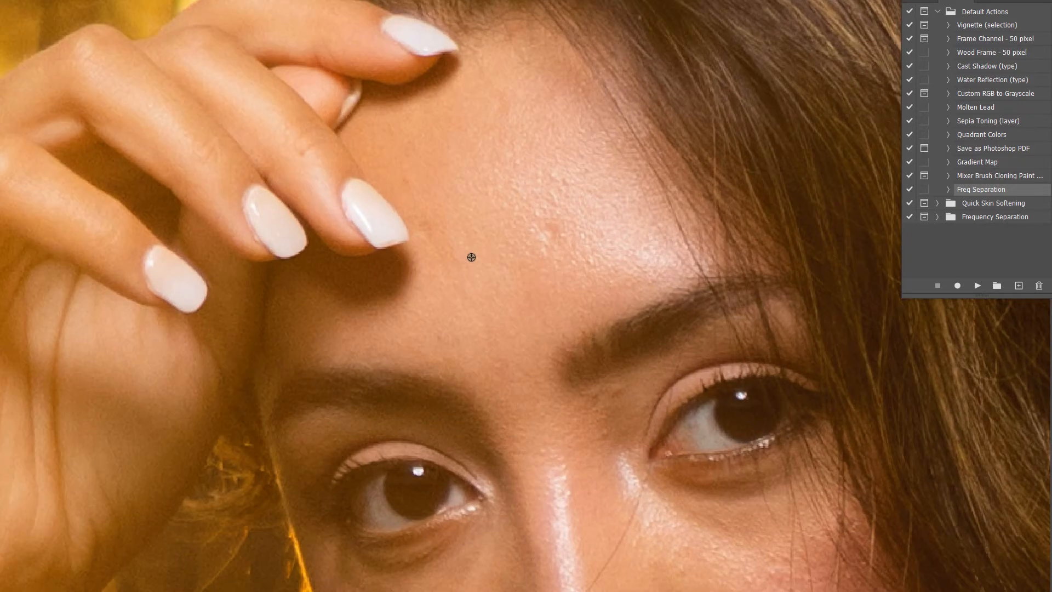
pyautogui.scroll(1, 471, 257)
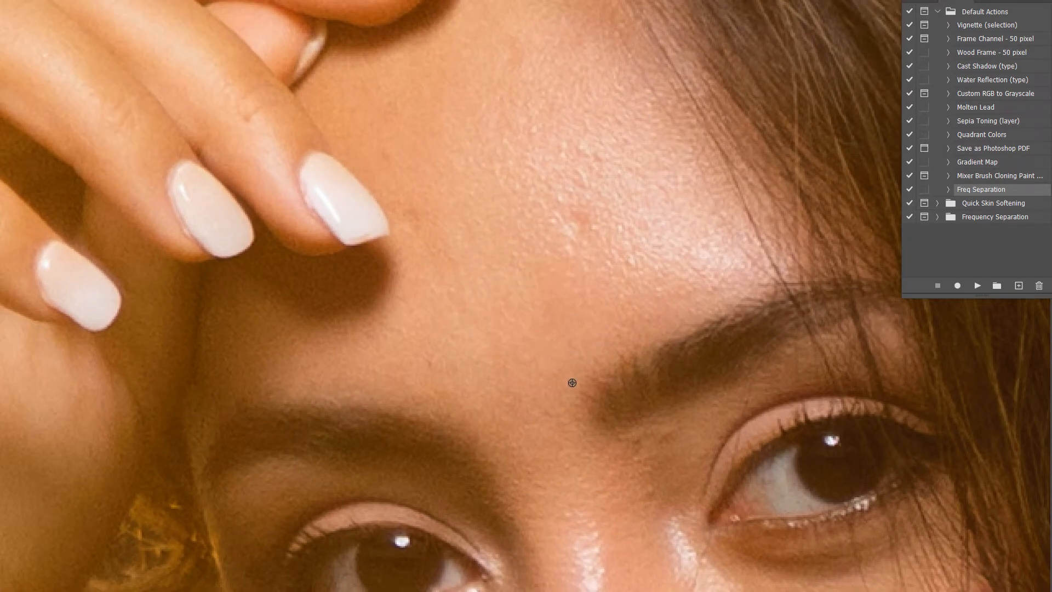
pyautogui.scroll(1, 499, 289)
pyautogui.scroll(-1, 499, 289)
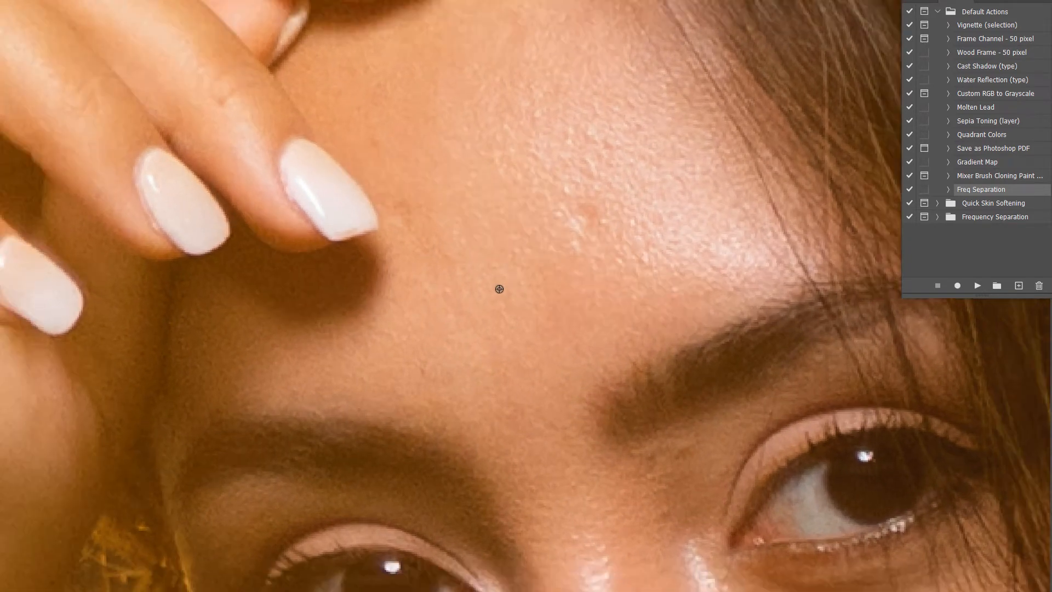
pyautogui.moveTo(502, 294)
pyautogui.mouseDown()
pyautogui.moveTo(487, 339)
pyautogui.moveTo(375, 320)
pyautogui.mouseUp()
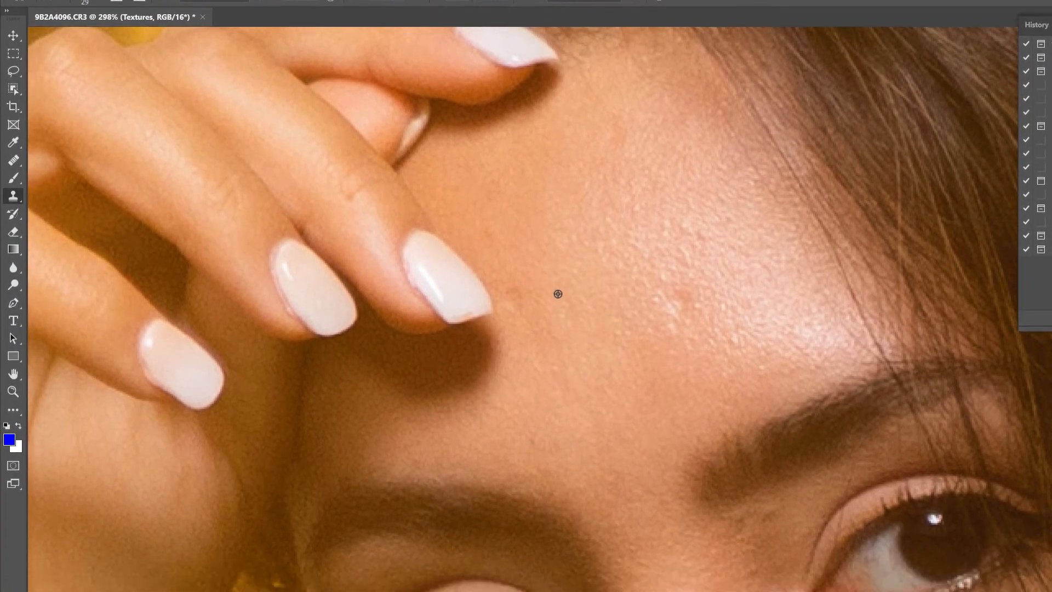
pyautogui.keyDown('alt'); pyautogui.click(558, 293); pyautogui.keyUp('alt')
pyautogui.moveTo(520, 312)
pyautogui.mouseDown()
pyautogui.moveTo(518, 289)
pyautogui.moveTo(529, 311)
pyautogui.moveTo(542, 284)
pyautogui.moveTo(549, 313)
pyautogui.moveTo(531, 271)
pyautogui.mouseUp()
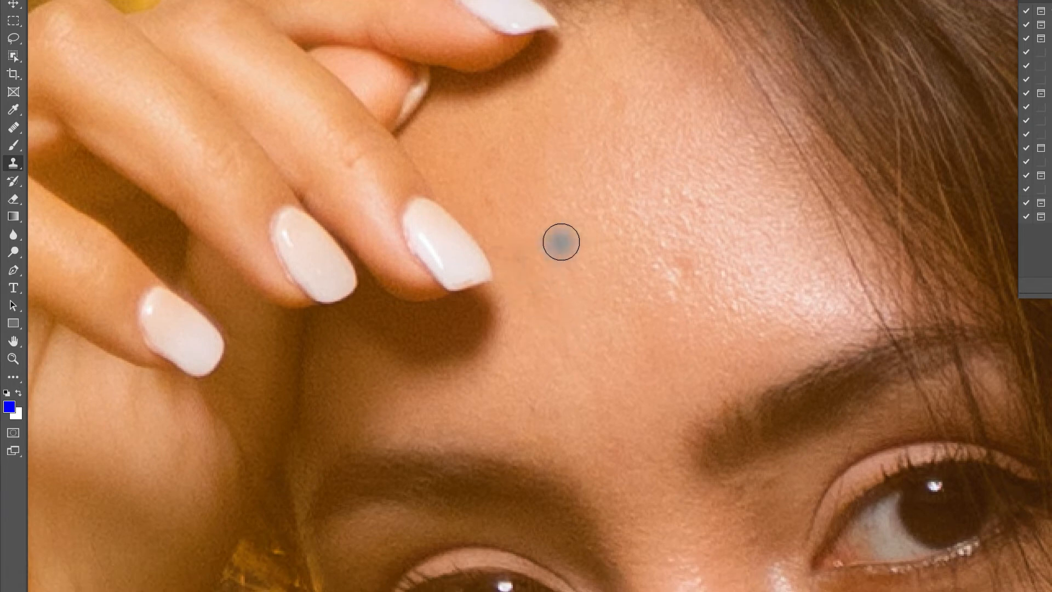
pyautogui.keyDown('alt'); pyautogui.click(528, 224); pyautogui.keyUp('alt')
pyautogui.moveTo(482, 204); pyautogui.dragTo(501, 209)
pyautogui.keyDown('alt'); pyautogui.click(537, 196); pyautogui.keyUp('alt')
pyautogui.moveTo(503, 167)
pyautogui.mouseDown()
pyautogui.moveTo(518, 134)
pyautogui.moveTo(511, 153)
pyautogui.mouseUp()
pyautogui.click(557, 183)
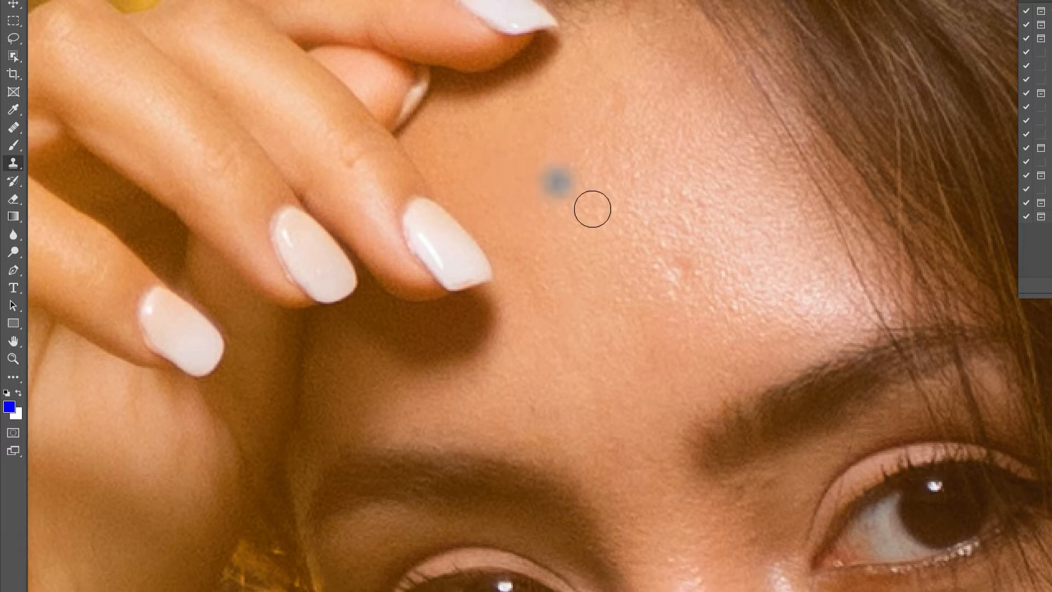
# Step: Clone nearby clean skin texture over the raised blemish in the middle of the forehead
pyautogui.keyDown('alt'); pyautogui.click(620, 265); pyautogui.keyUp('alt')
pyautogui.keyDown('alt'); pyautogui.click(637, 232); pyautogui.keyUp('alt')
pyautogui.click(671, 268)
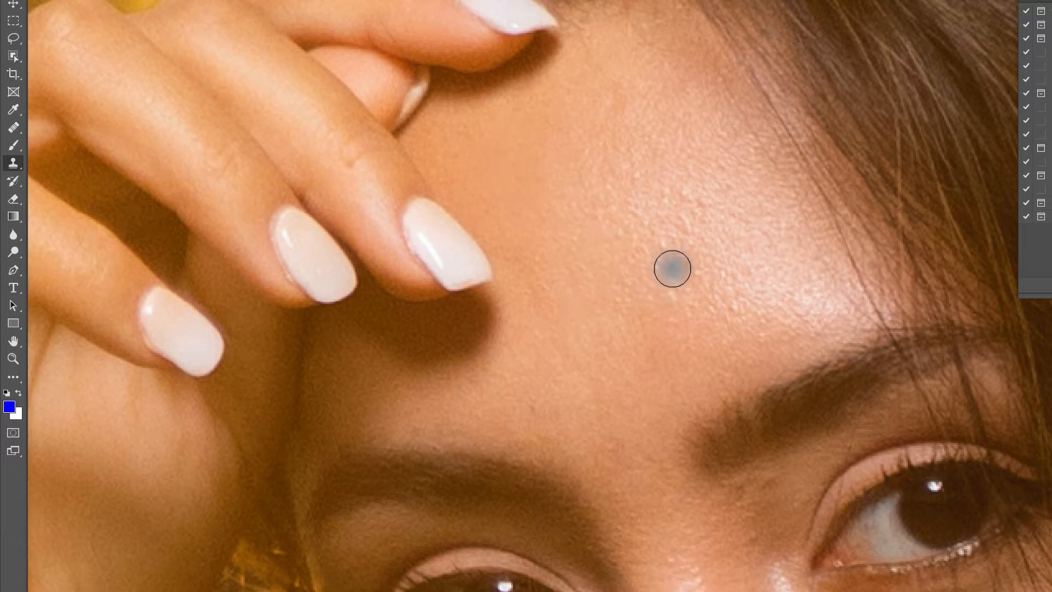
pyautogui.click(681, 274)
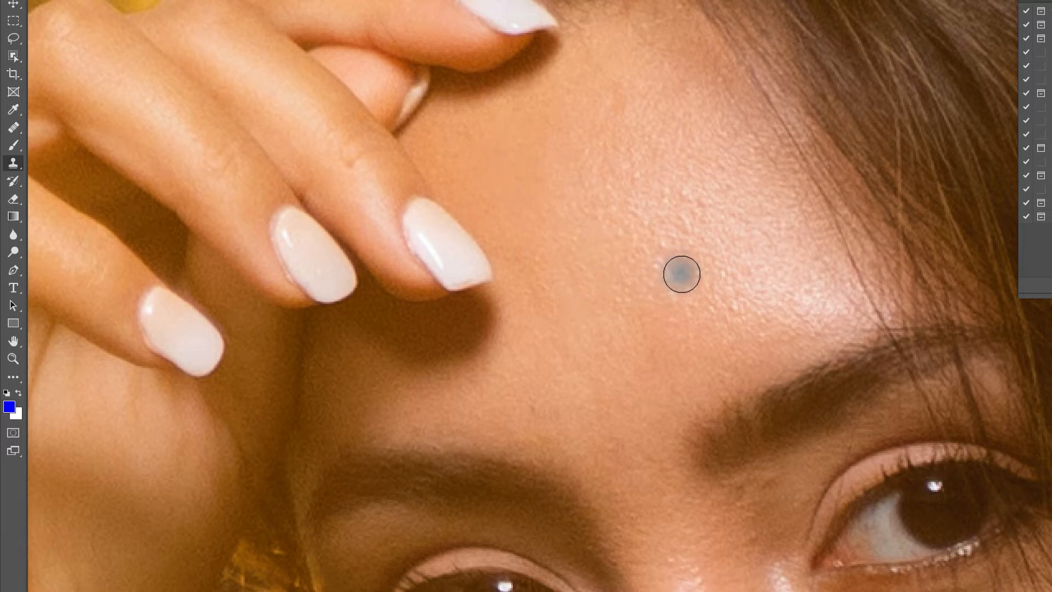
pyautogui.keyDown('alt'); pyautogui.click(646, 234); pyautogui.keyUp('alt')
pyautogui.click(680, 268)
pyautogui.click(683, 264)
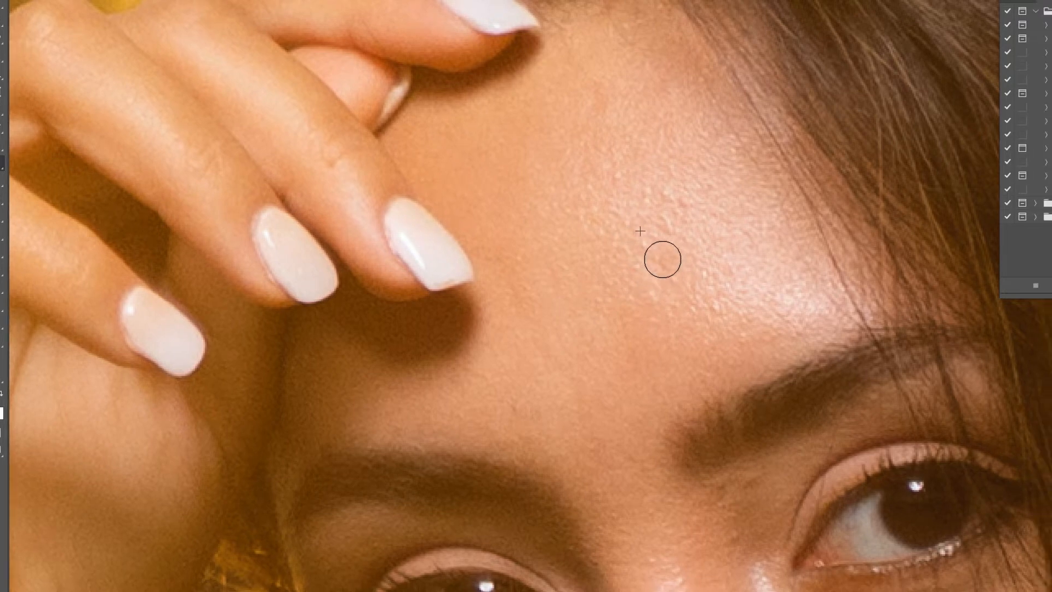
pyautogui.click(662, 260)
pyautogui.keyDown('alt'); pyautogui.click(696, 284); pyautogui.keyUp('alt')
pyautogui.click(731, 273)
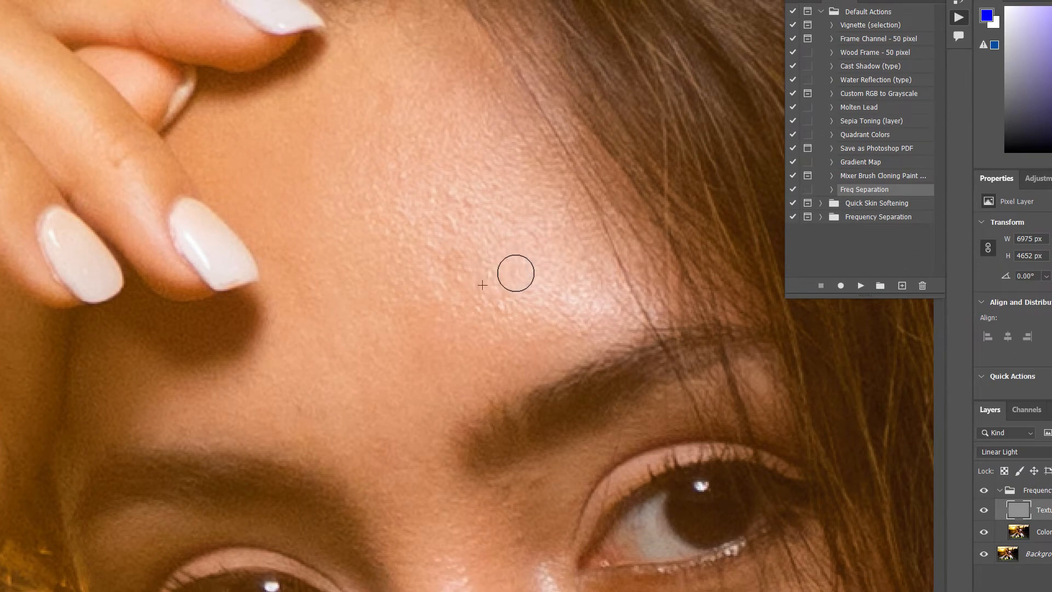
# Step: Resample repeatedly and clone smoother texture over the rough spots on the bright, upper part of the forehead
pyautogui.keyDown('alt'); pyautogui.click(486, 247); pyautogui.keyUp('alt')
pyautogui.click(455, 223)
pyautogui.keyDown('alt'); pyautogui.click(501, 243); pyautogui.keyUp('alt')
pyautogui.click(459, 203)
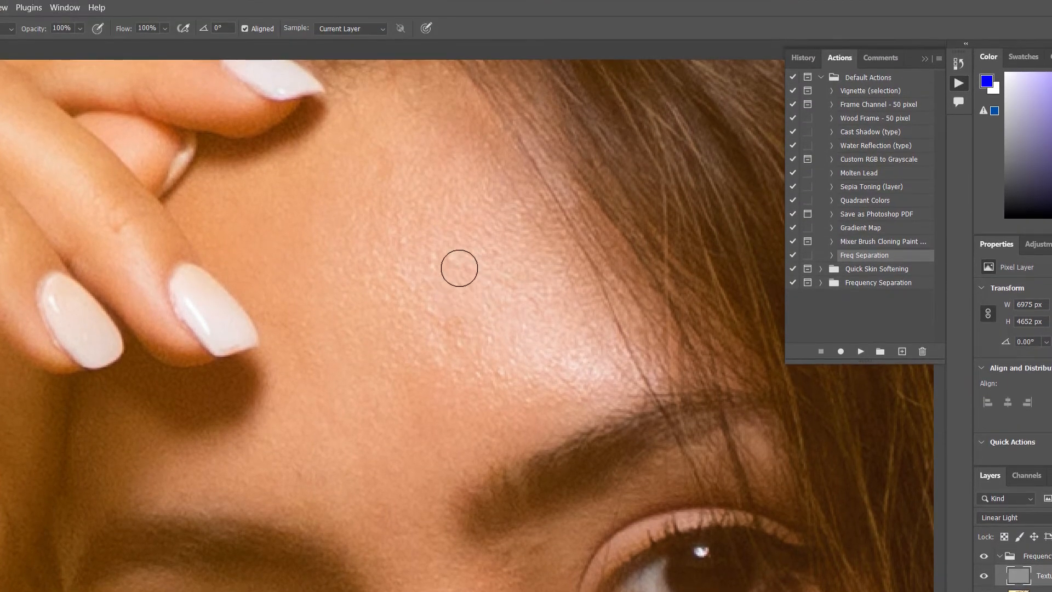
pyautogui.keyDown('alt'); pyautogui.click(490, 276); pyautogui.keyUp('alt')
pyautogui.click(478, 286)
pyautogui.keyDown('alt'); pyautogui.click(496, 310); pyautogui.keyUp('alt')
pyautogui.click(503, 284)
pyautogui.keyDown('alt'); pyautogui.click(491, 366); pyautogui.keyUp('alt')
pyautogui.moveTo(524, 303)
pyautogui.mouseDown()
pyautogui.moveTo(537, 300)
pyautogui.moveTo(548, 322)
pyautogui.mouseUp()
pyautogui.keyDown('alt'); pyautogui.click(479, 313); pyautogui.keyUp('alt')
pyautogui.click(465, 270)
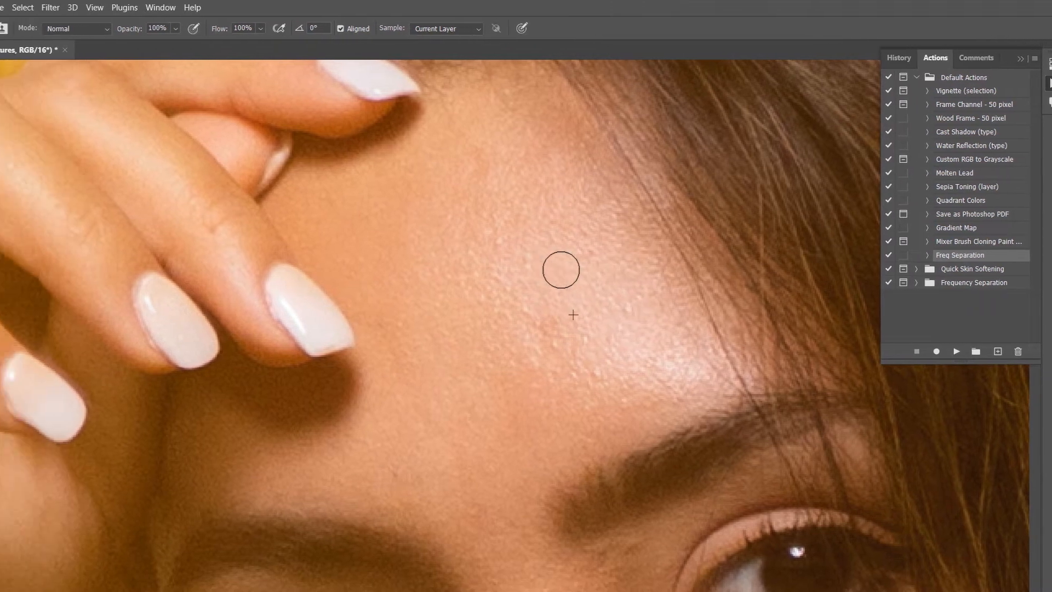
# Step: Clone clean texture over the remaining forehead spots and the shiny area just above the eyebrow, using a smaller brush near the brow
pyautogui.keyDown('alt'); pyautogui.click(536, 303); pyautogui.keyUp('alt')
pyautogui.moveTo(514, 259); pyautogui.dragTo(503, 247)
pyautogui.keyDown('alt'); pyautogui.click(559, 281); pyautogui.keyUp('alt')
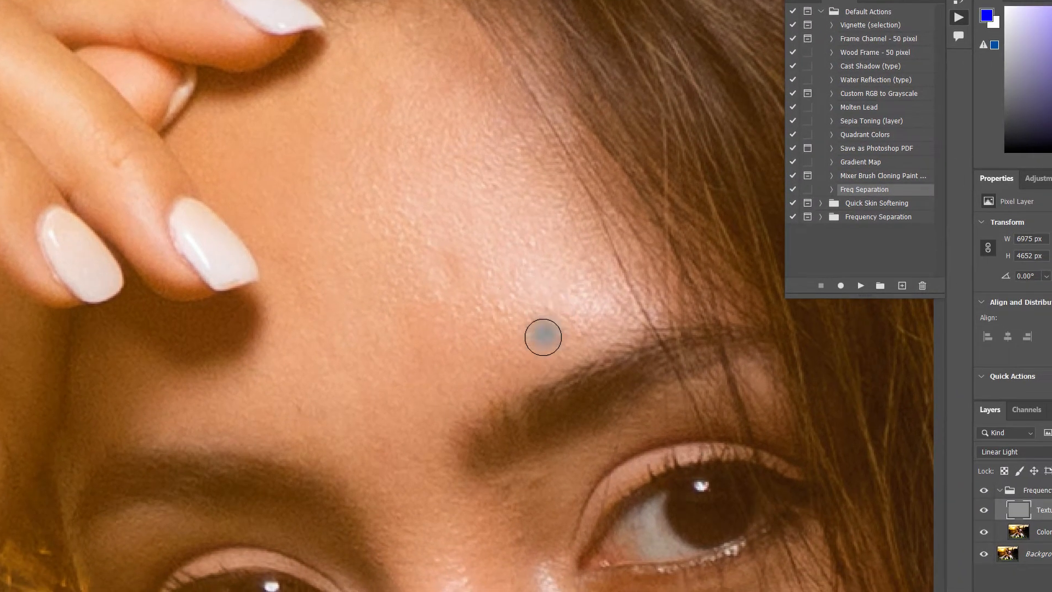
pyautogui.moveTo(552, 313)
pyautogui.mouseDown()
pyautogui.moveTo(530, 311)
pyautogui.moveTo(590, 318)
pyautogui.mouseUp()
pyautogui.keyDown('alt'); pyautogui.click(519, 289); pyautogui.keyUp('alt')
pyautogui.click(590, 331)
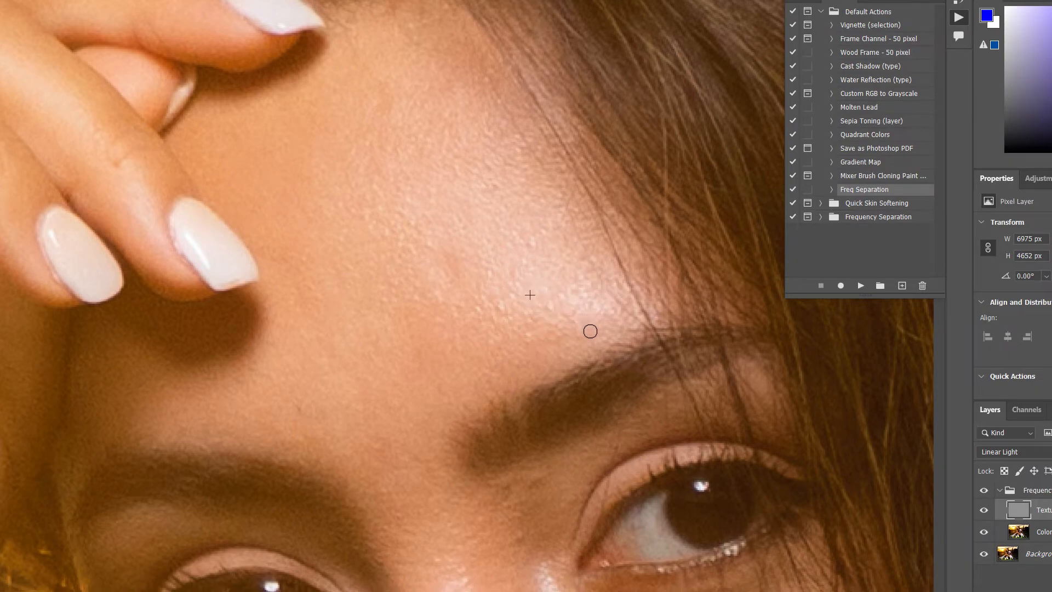
# Step: Sample the bright forehead skin and clone it over the leftover blemish at mid-forehead
pyautogui.scroll(-4, 549, 336)
pyautogui.scroll(4, 535, 300)
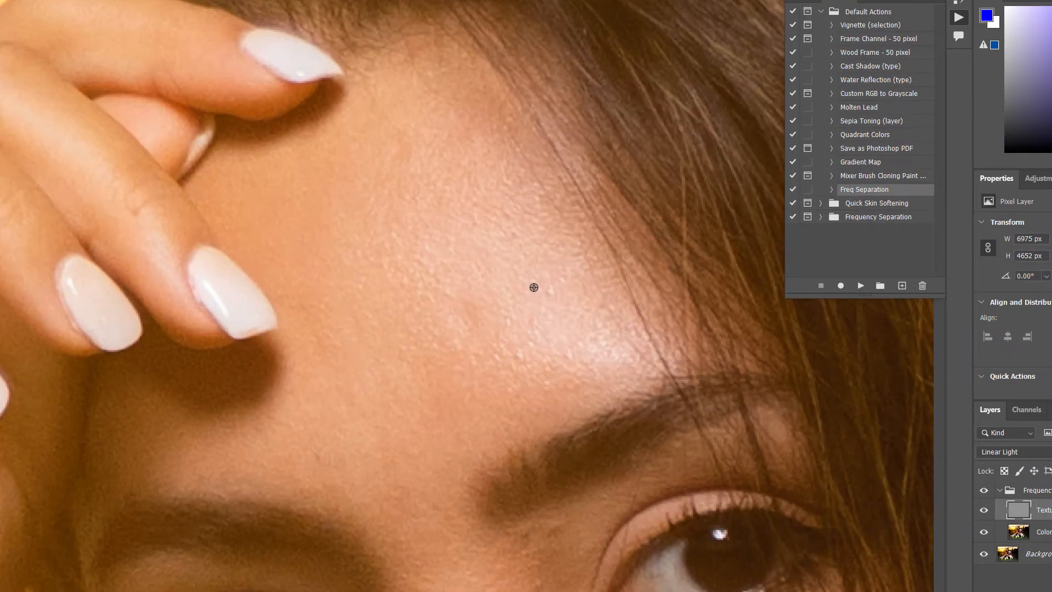
pyautogui.keyDown('alt'); pyautogui.click(534, 287); pyautogui.keyUp('alt')
pyautogui.moveTo(477, 302); pyautogui.dragTo(482, 333)
pyautogui.scroll(-4, 515, 319)
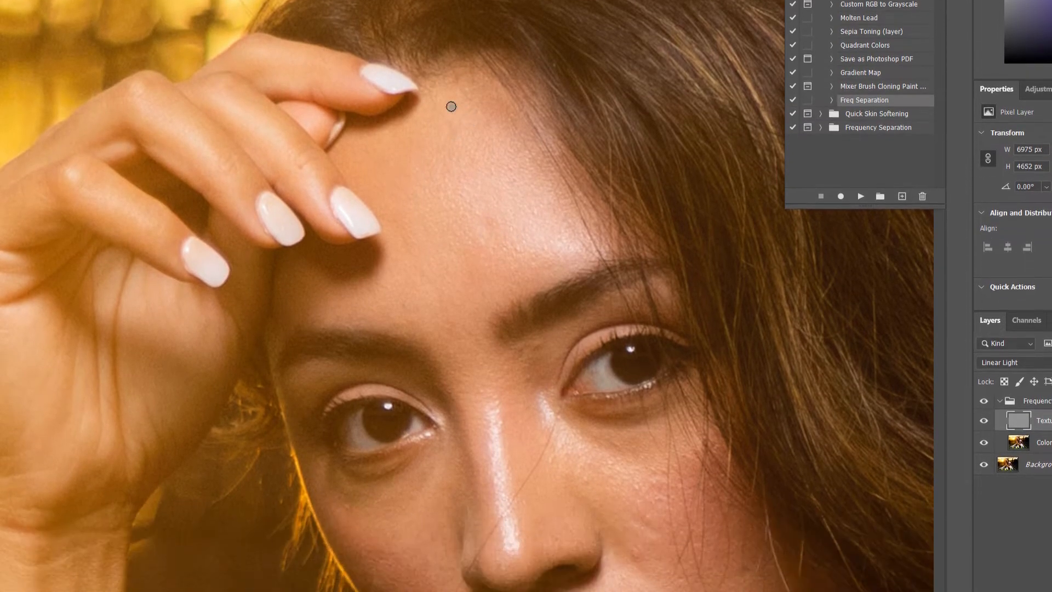
pyautogui.click(543, 281)
# Step: Clone clean skin texture over the bumps on the cheek beside the nose, adjusting the brush size as needed
pyautogui.moveTo(612, 437); pyautogui.dragTo(465, 250)
pyautogui.scroll(4, 475, 295)
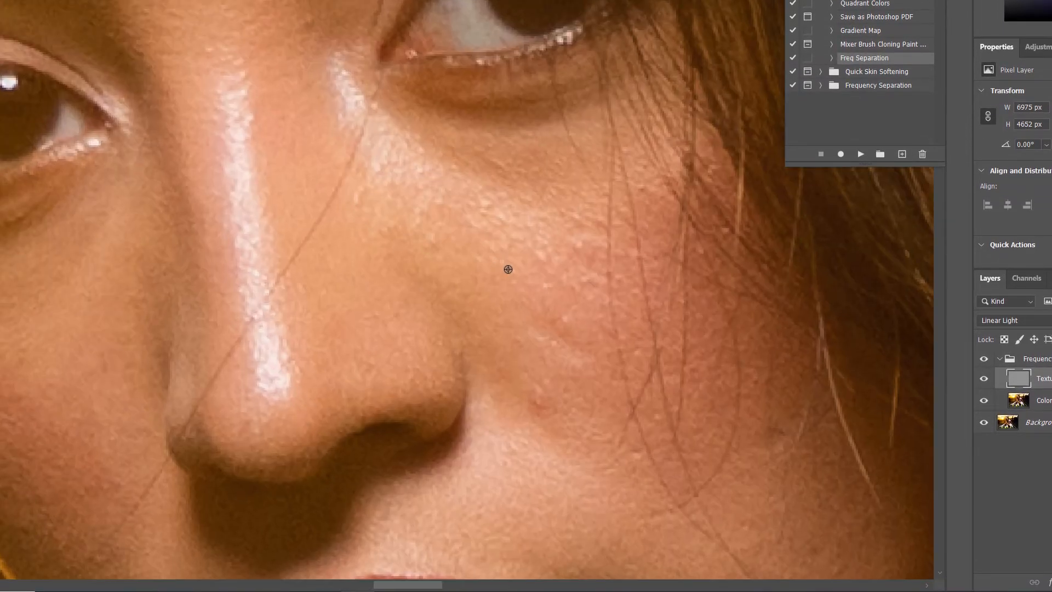
pyautogui.moveTo(550, 350); pyautogui.dragTo(496, 281)
pyautogui.keyDown('alt'); pyautogui.click(460, 291); pyautogui.keyUp('alt')
pyautogui.moveTo(483, 325)
pyautogui.mouseDown()
pyautogui.moveTo(487, 335)
pyautogui.moveTo(491, 316)
pyautogui.moveTo(524, 336)
pyautogui.mouseUp()
pyautogui.keyDown('alt'); pyautogui.rightClick(492, 318); pyautogui.keyUp('alt')
pyautogui.keyDown('alt'); pyautogui.click(482, 316); pyautogui.keyUp('alt')
pyautogui.keyDown('alt'); pyautogui.rightClick(477, 297); pyautogui.keyUp('alt')
pyautogui.keyDown('alt'); pyautogui.click(470, 294); pyautogui.keyUp('alt')
pyautogui.moveTo(481, 252)
pyautogui.mouseDown()
pyautogui.moveTo(514, 274)
pyautogui.moveTo(499, 278)
pyautogui.moveTo(533, 288)
pyautogui.moveTo(538, 270)
pyautogui.moveTo(516, 299)
pyautogui.mouseUp()
pyautogui.keyDown('alt'); pyautogui.click(556, 314); pyautogui.keyUp('alt')
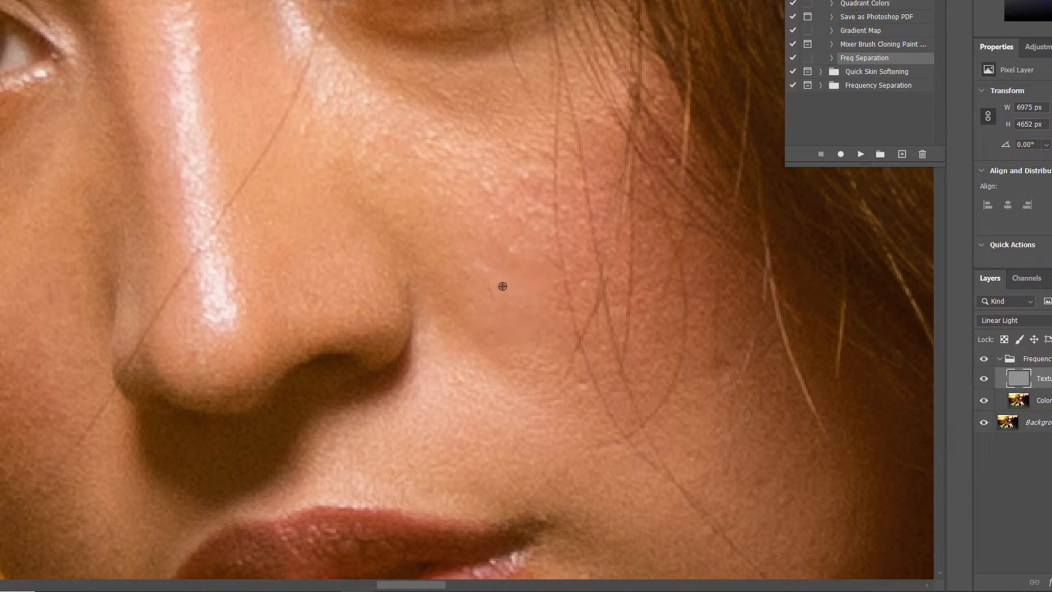
# Step: Clone clean texture over the remaining bumps higher on the cheek below the eye, and review the whole face
pyautogui.keyDown('alt'); pyautogui.click(488, 270); pyautogui.keyUp('alt')
pyautogui.moveTo(532, 262)
pyautogui.mouseDown()
pyautogui.moveTo(507, 248)
pyautogui.moveTo(510, 328)
pyautogui.moveTo(492, 271)
pyautogui.moveTo(473, 254)
pyautogui.mouseUp()
pyautogui.keyDown('alt'); pyautogui.click(496, 312); pyautogui.keyUp('alt')
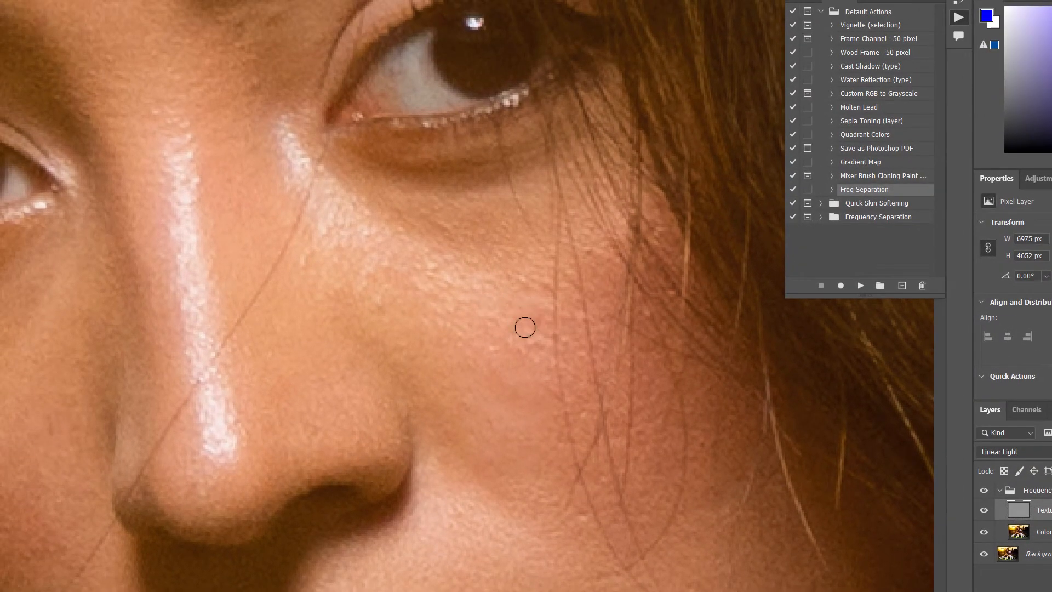
pyautogui.scroll(-7, 596, 398)
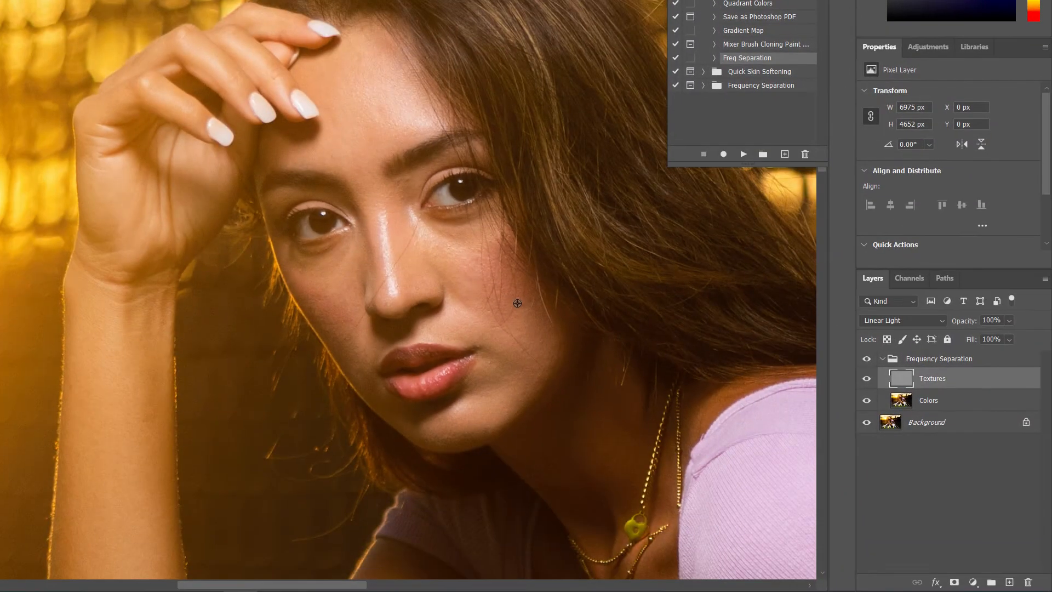
# Step: Clone clean skin texture over the small spots between the inner eyebrow and the bridge of the nose
pyautogui.moveTo(517, 303); pyautogui.dragTo(414, 252)
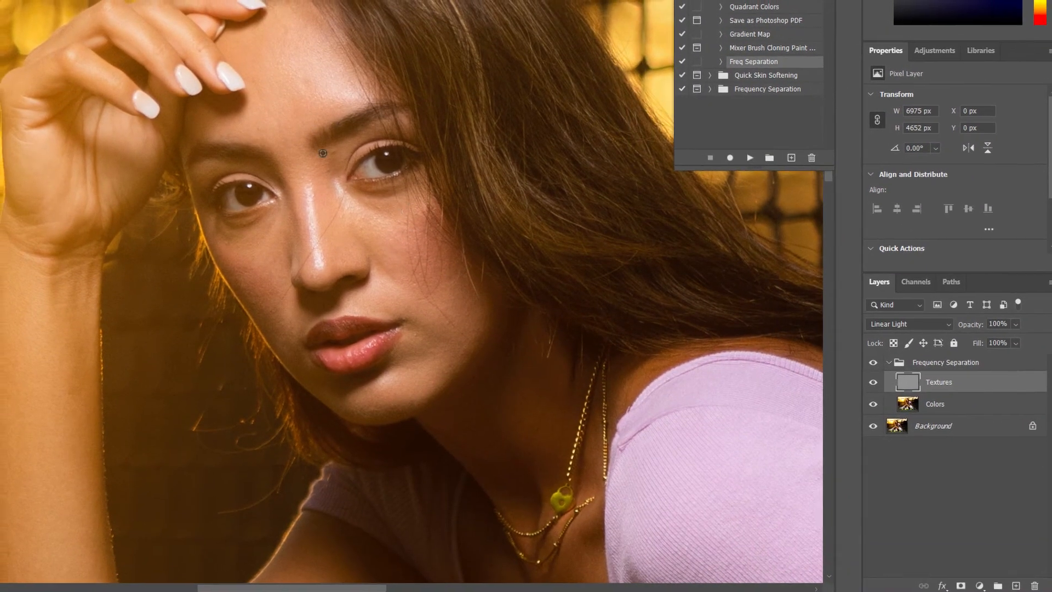
pyautogui.scroll(8, 313, 135)
pyautogui.keyDown('alt'); pyautogui.rightClick(353, 207); pyautogui.keyUp('alt')
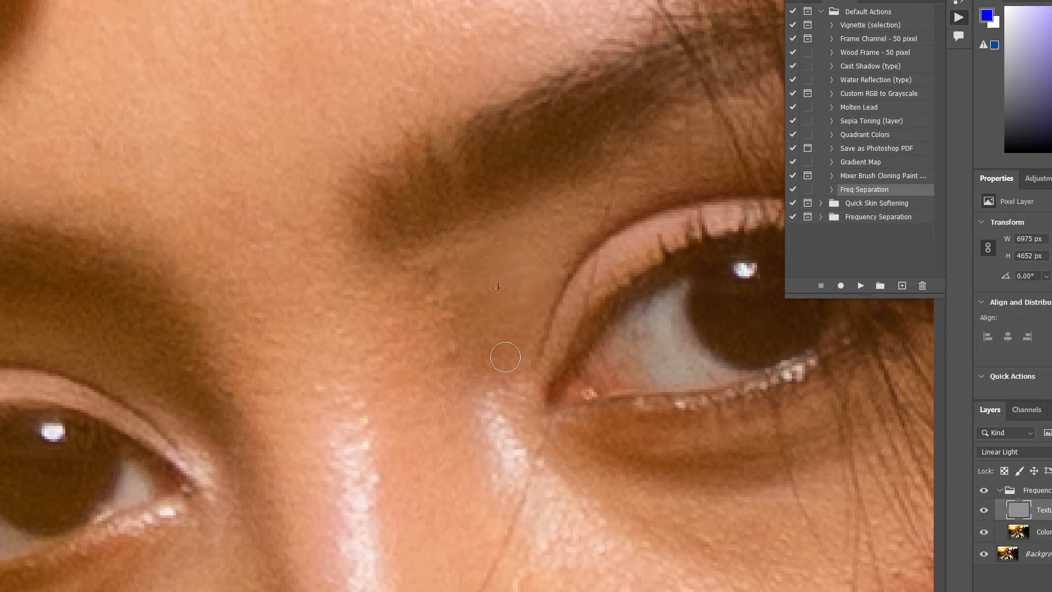
pyautogui.click(454, 310)
pyautogui.click(450, 332)
pyautogui.scroll(-5, 593, 365)
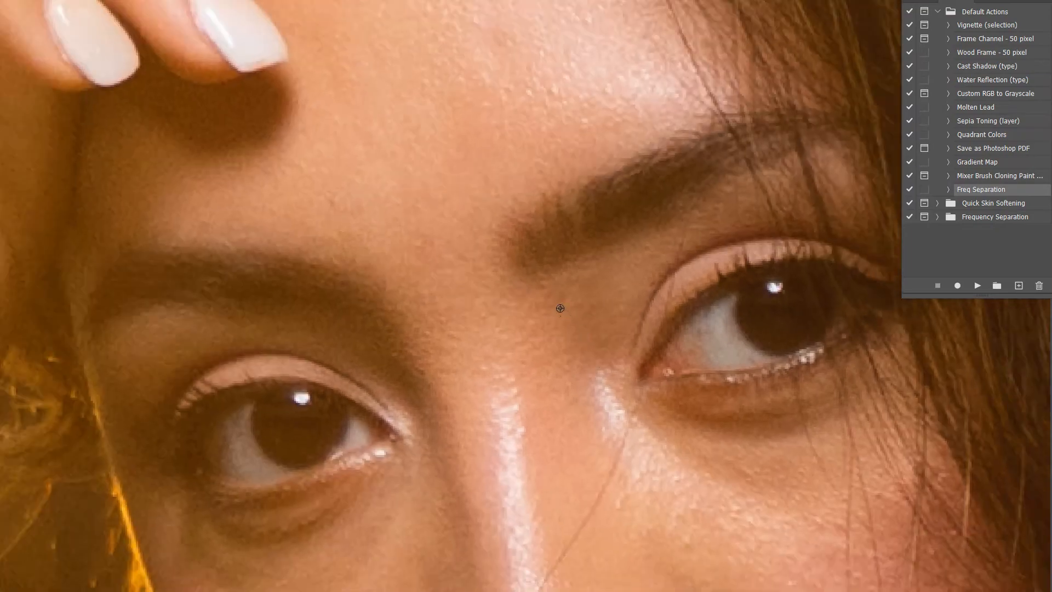
# Step: Sample clean texture and clone it over the uneven skin below the eye on the cheek nearest the raised hand
pyautogui.scroll(7, 468, 427)
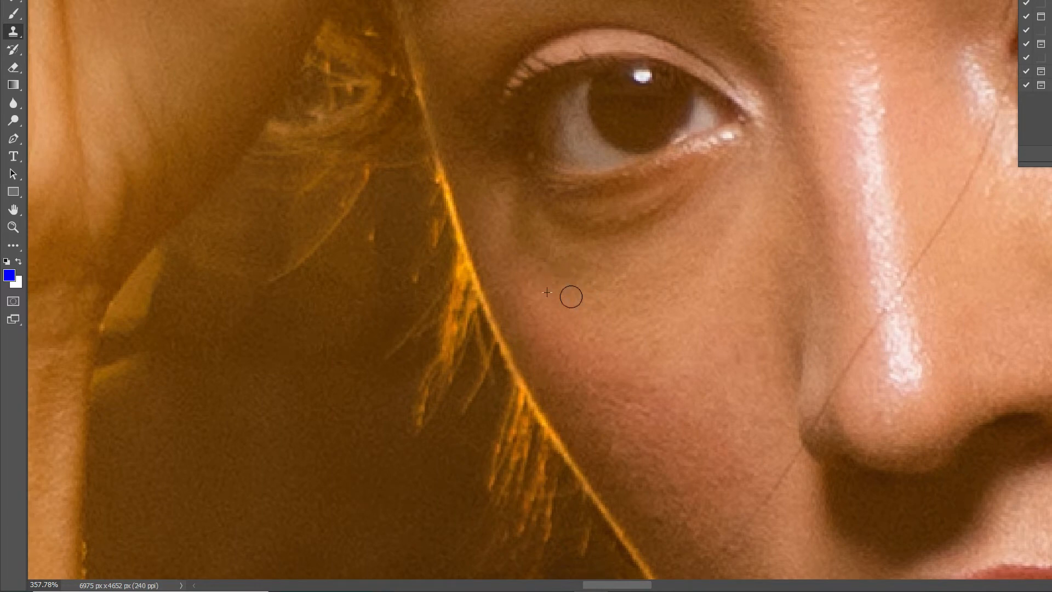
pyautogui.moveTo(571, 296); pyautogui.dragTo(586, 289)
pyautogui.keyDown('alt'); pyautogui.click(602, 287); pyautogui.keyUp('alt')
pyautogui.moveTo(653, 318); pyautogui.dragTo(664, 322)
pyautogui.scroll(-4, 729, 239)
pyautogui.moveTo(740, 176); pyautogui.dragTo(680, 348)
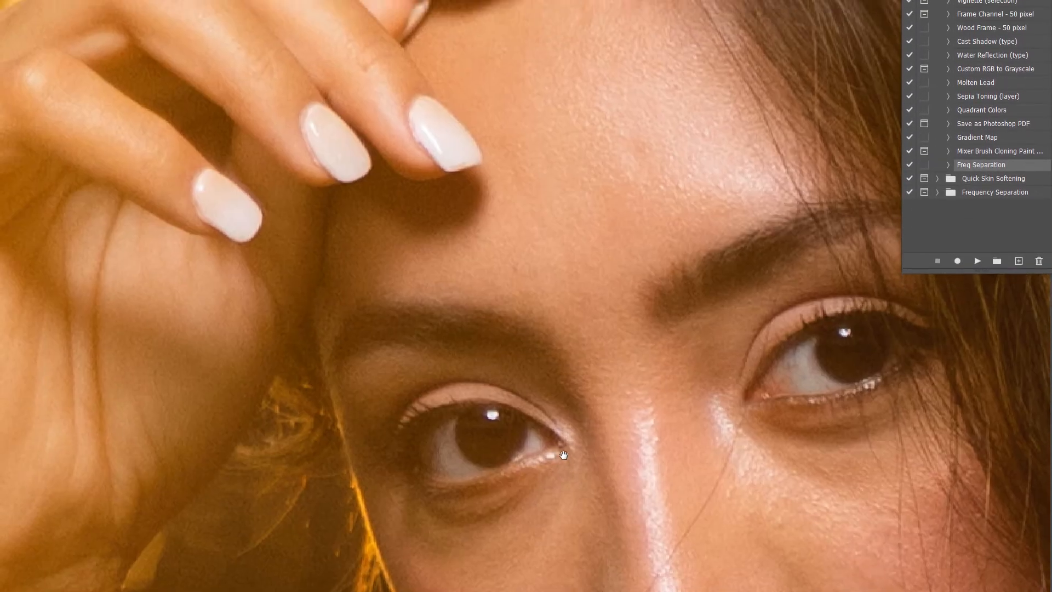
# Step: Examine the forehead, lips, chin and the skin beside the mouth up close for remaining texture blemishes
pyautogui.scroll(2, 482, 257)
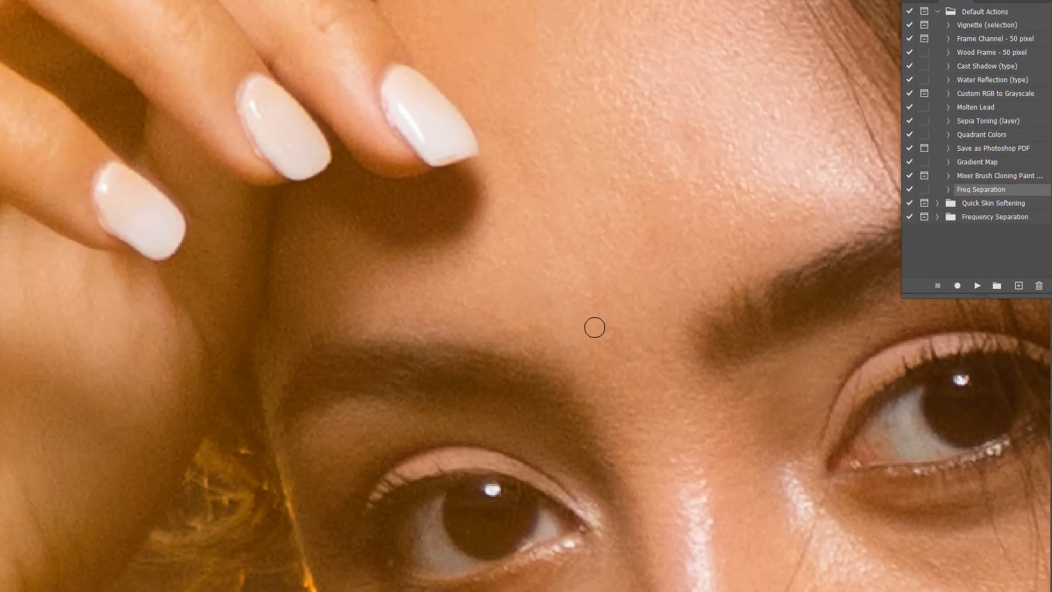
pyautogui.scroll(-8, 624, 343)
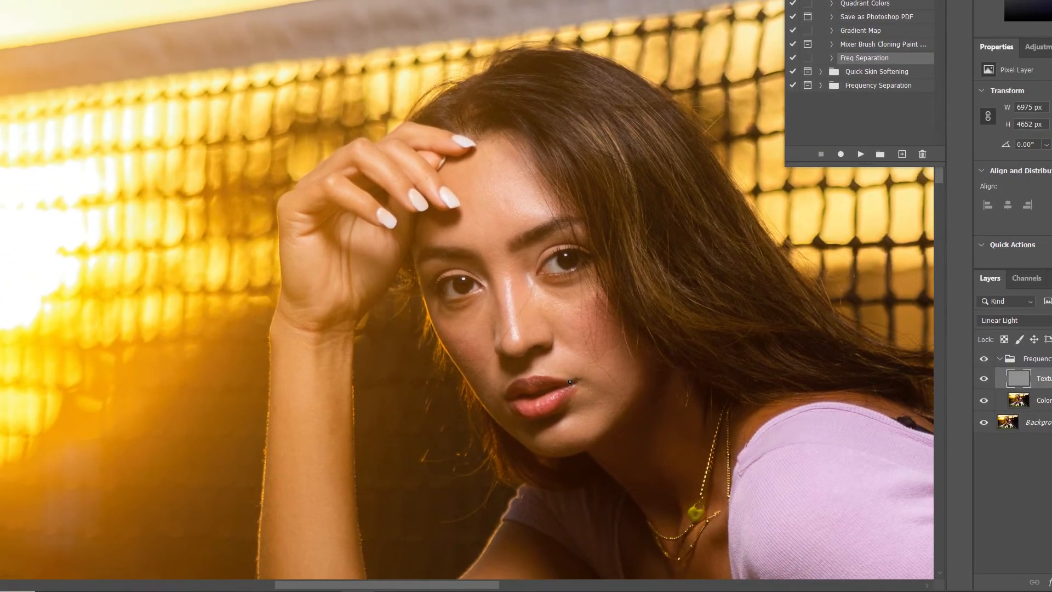
pyautogui.moveTo(568, 384); pyautogui.dragTo(517, 364)
pyautogui.scroll(8, 518, 363)
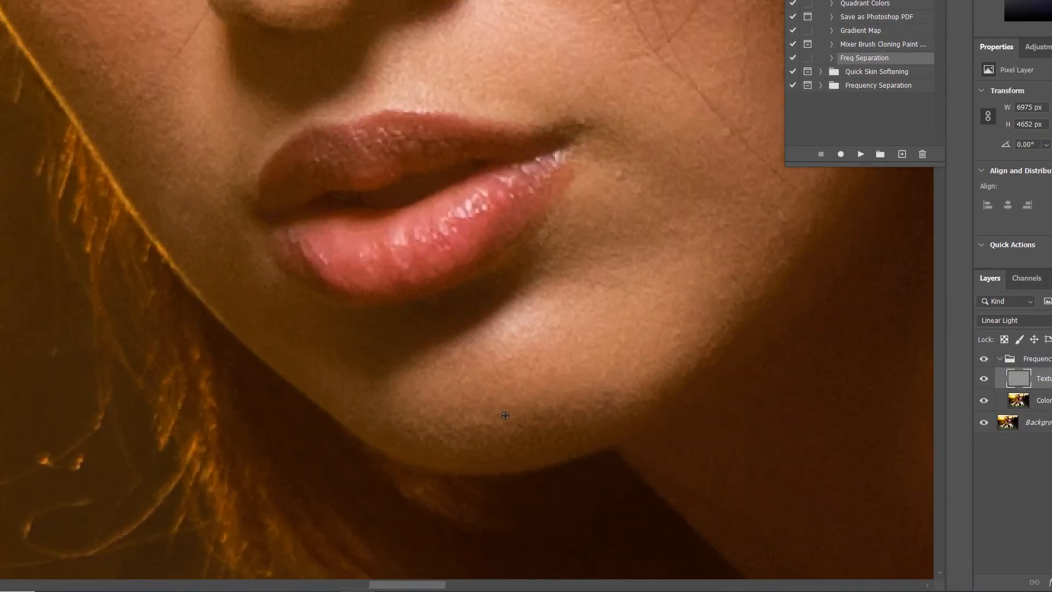
pyautogui.scroll(-6, 478, 425)
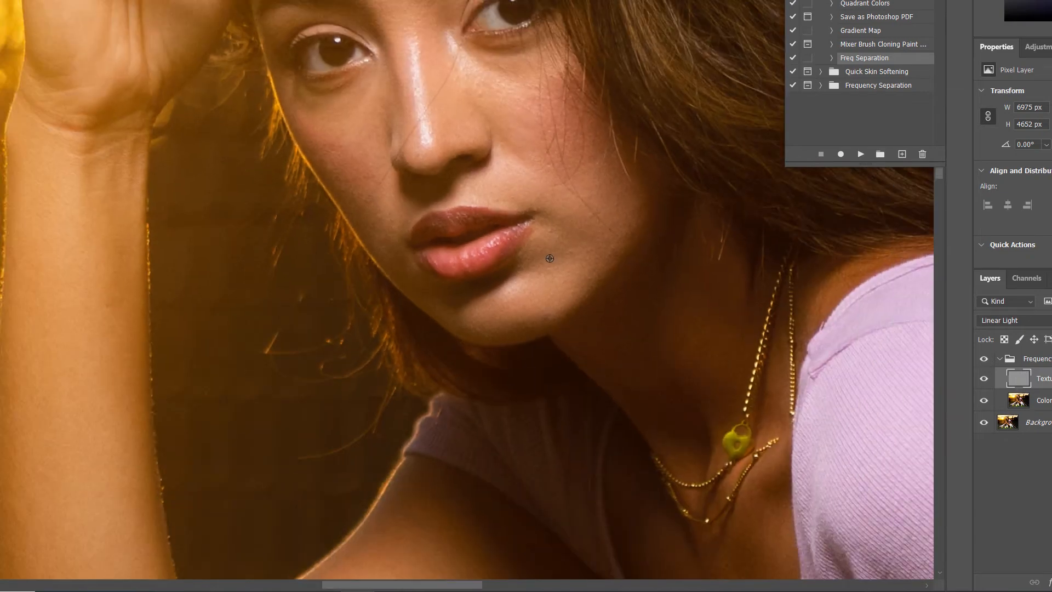
pyautogui.scroll(4, 591, 278)
pyautogui.scroll(3, 591, 310)
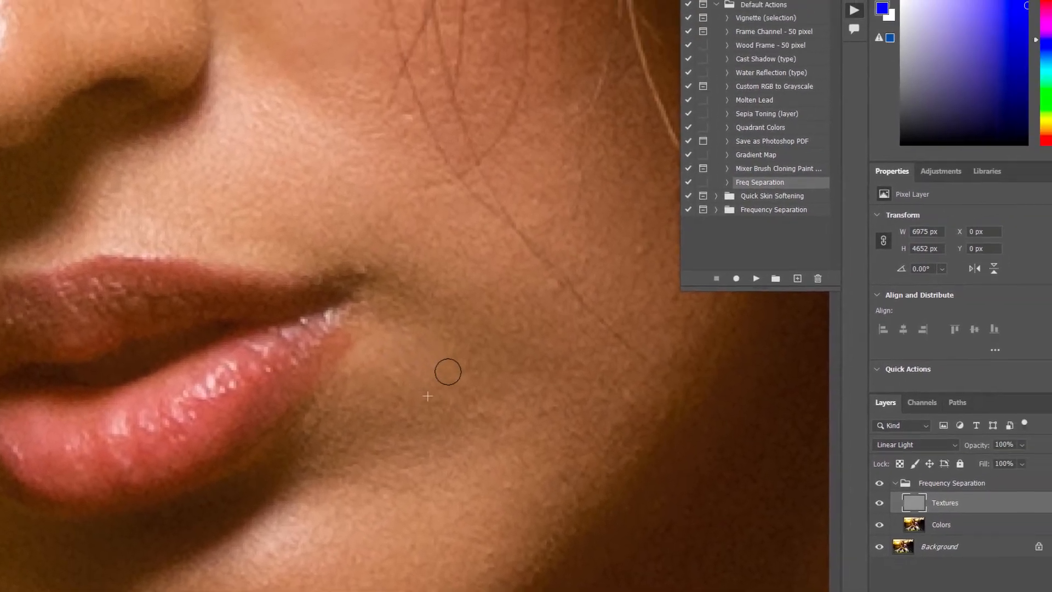
pyautogui.scroll(-6, 495, 319)
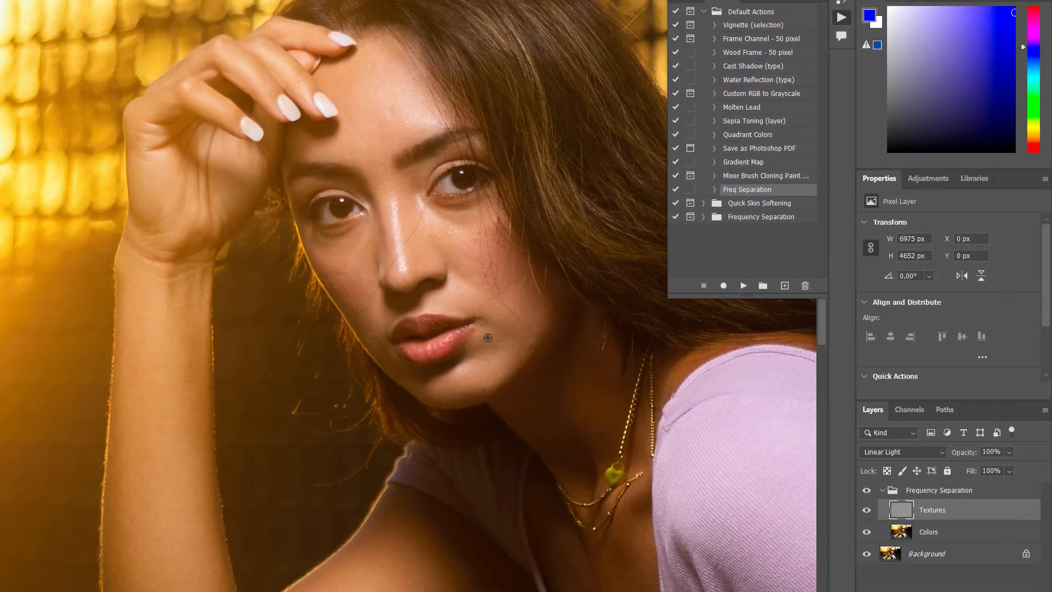
pyautogui.moveTo(476, 305); pyautogui.dragTo(374, 420)
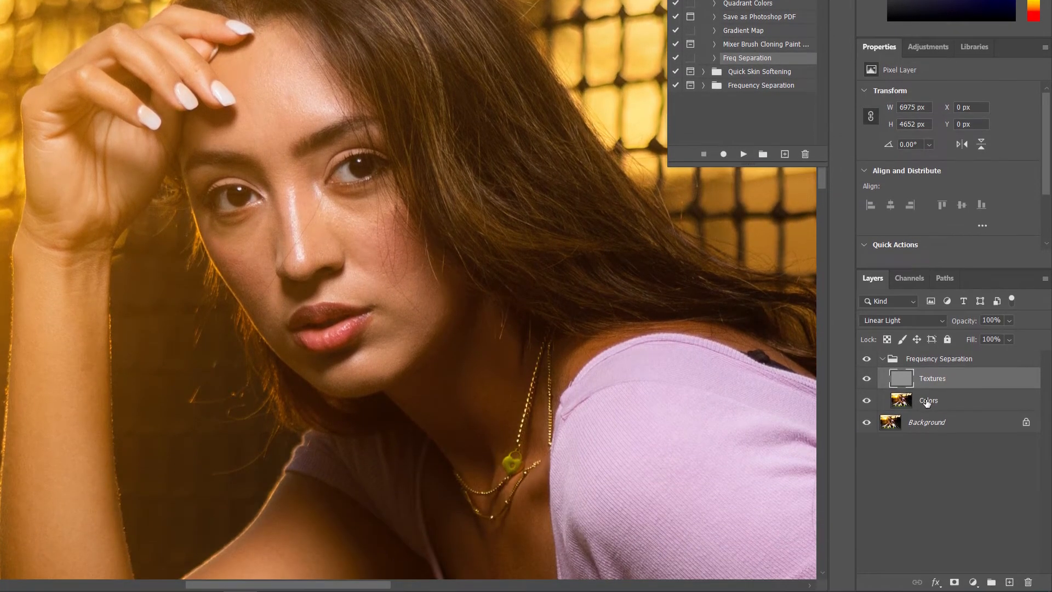
# Step: Make the Colors layer active and choose the standard Lasso Tool
pyautogui.click(927, 533)
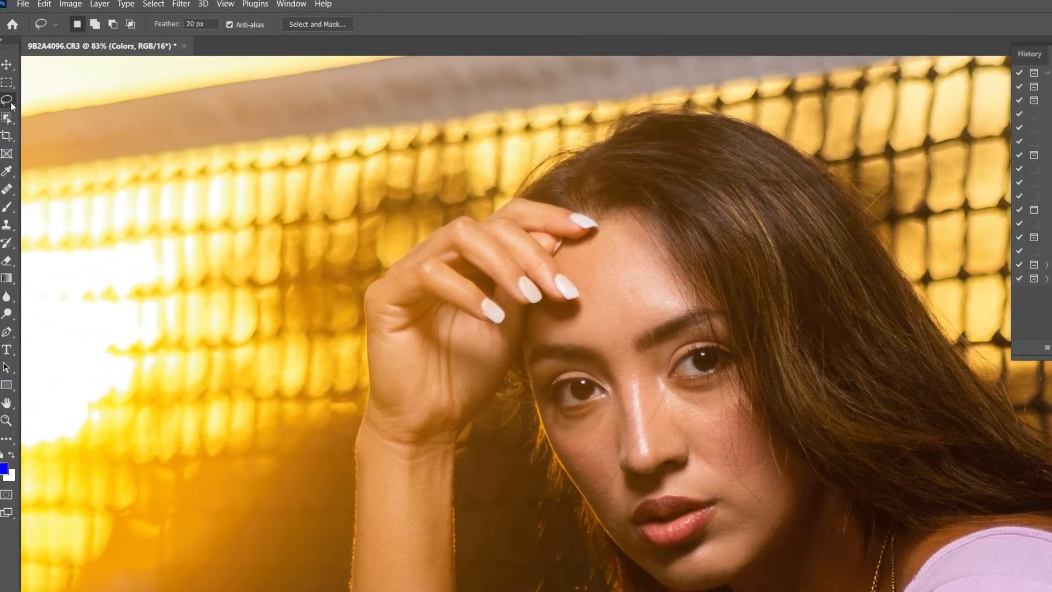
pyautogui.rightClick(13, 103)
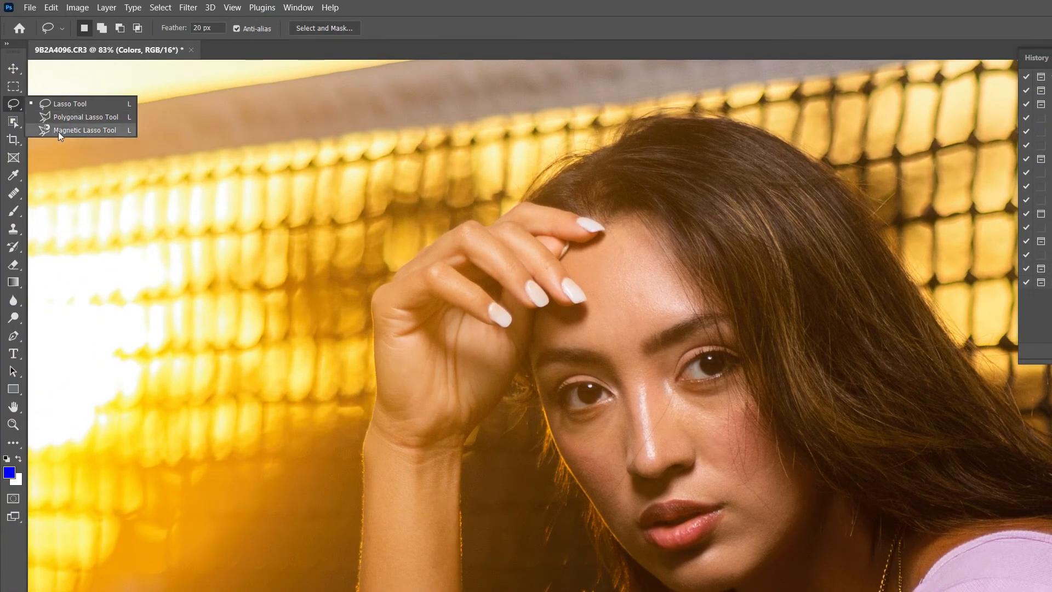
pyautogui.click(79, 104)
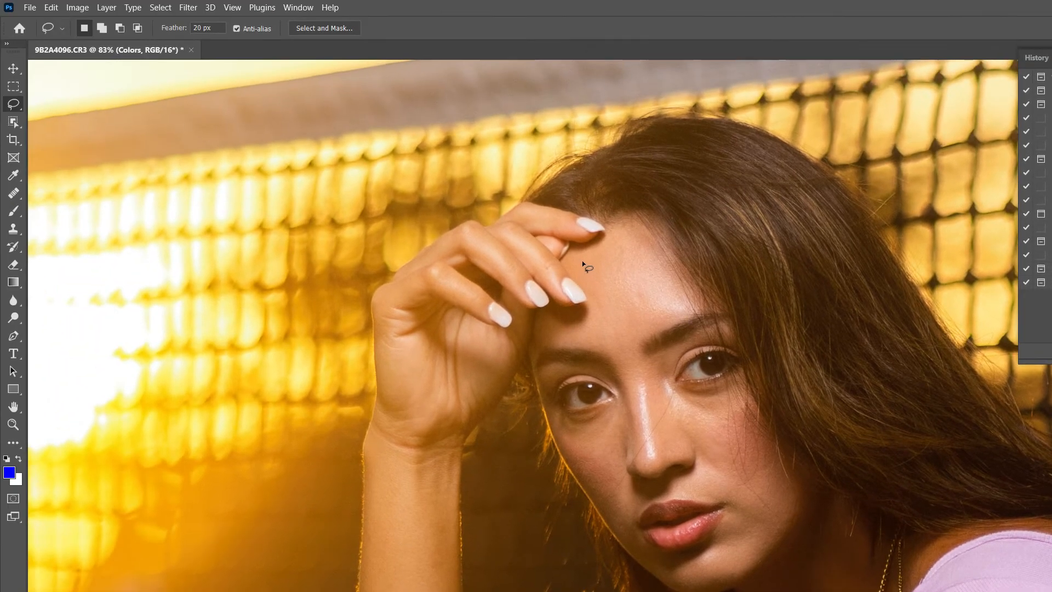
# Step: Lasso the forehead with a 20 px feather, apply a Gaussian Blur with a 1000 px radius, and deselect
pyautogui.moveTo(228, 67); pyautogui.dragTo(259, 46)
pyautogui.moveTo(578, 270); pyautogui.dragTo(579, 272)
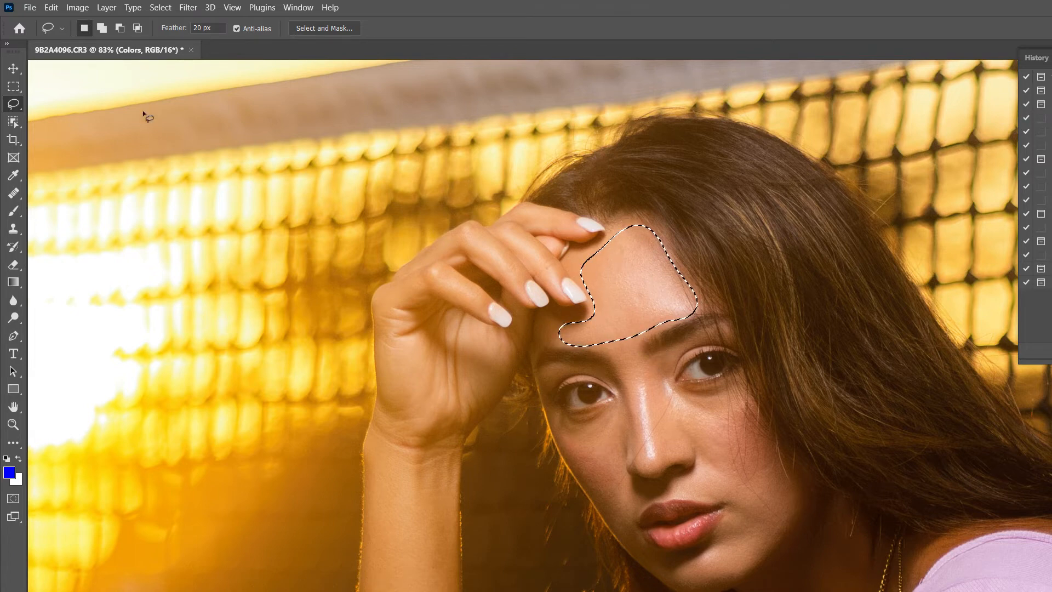
pyautogui.click(186, 11)
pyautogui.moveTo(267, 172)
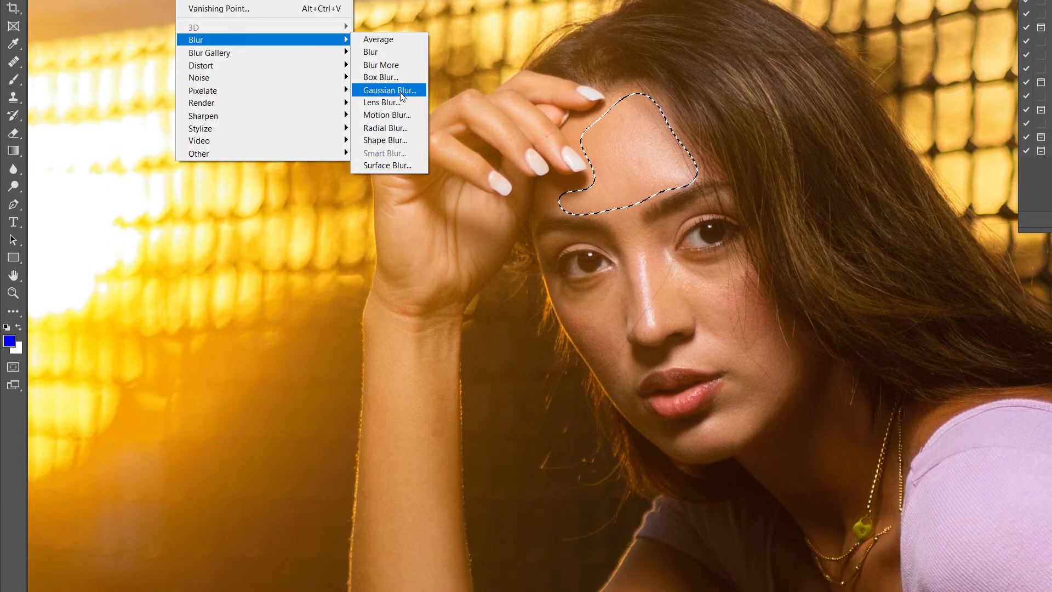
pyautogui.click(389, 91)
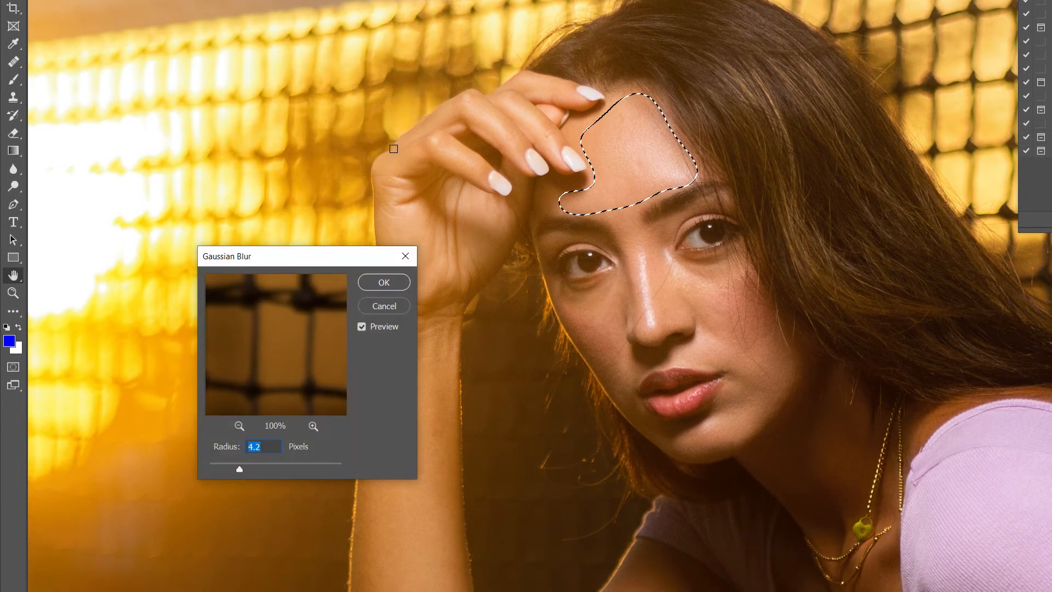
pyautogui.moveTo(333, 258); pyautogui.dragTo(279, 160)
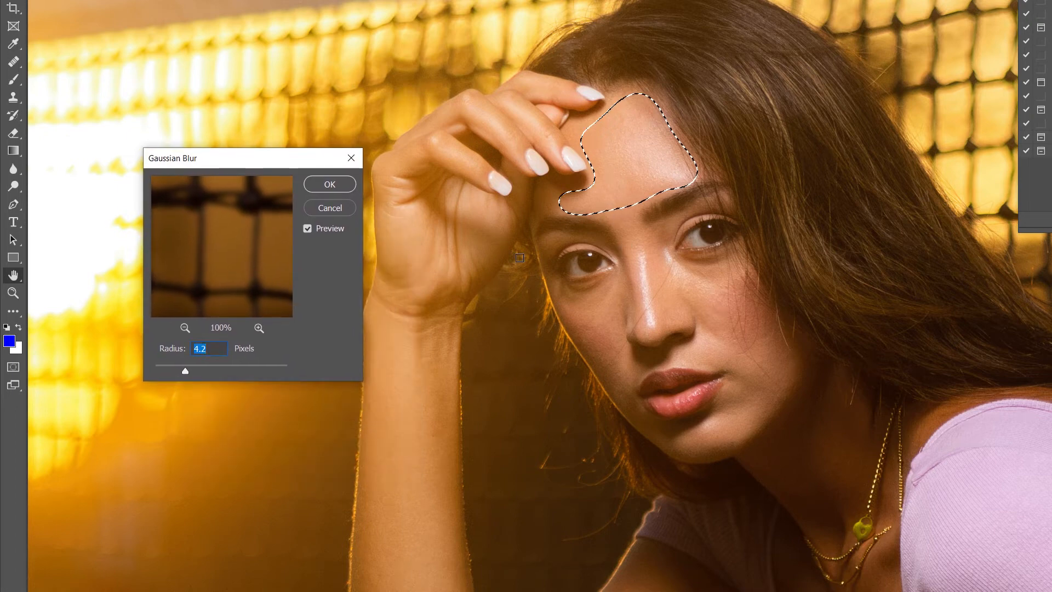
pyautogui.moveTo(185, 370); pyautogui.dragTo(338, 385)
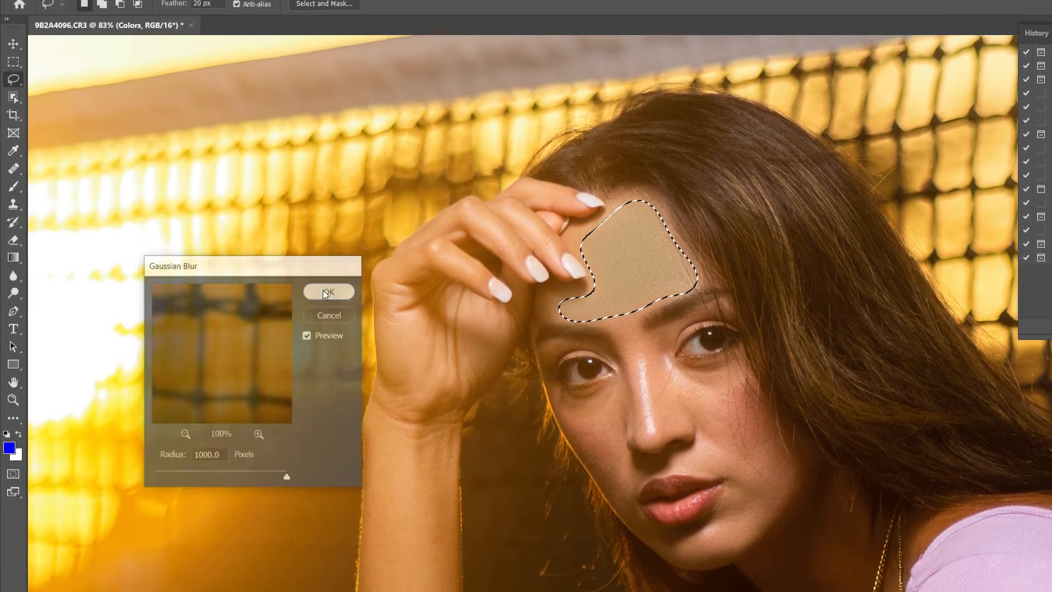
pyautogui.click(329, 191)
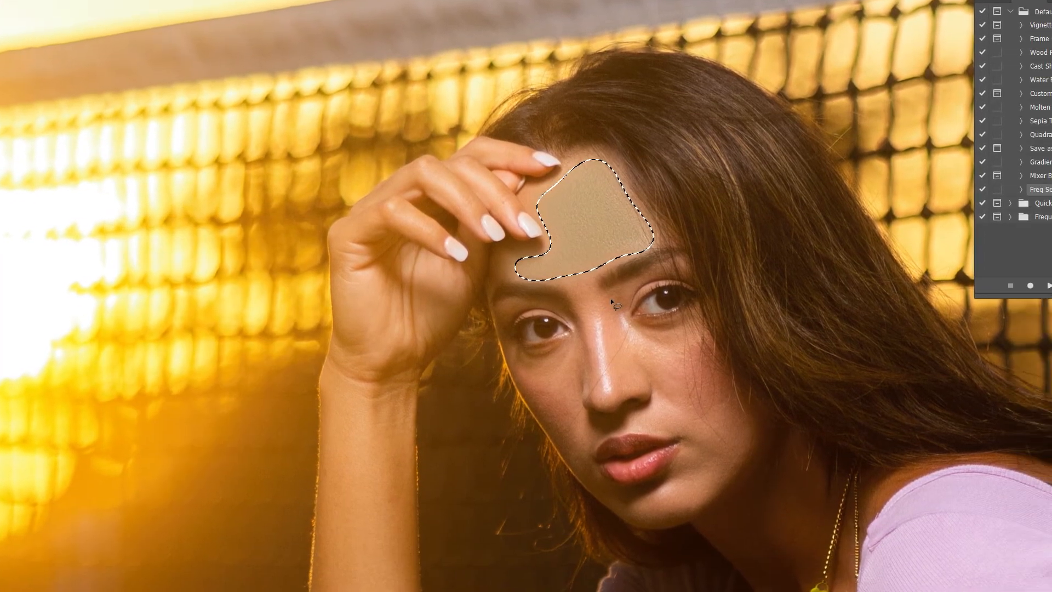
pyautogui.hotkey('ctrl', 'd')
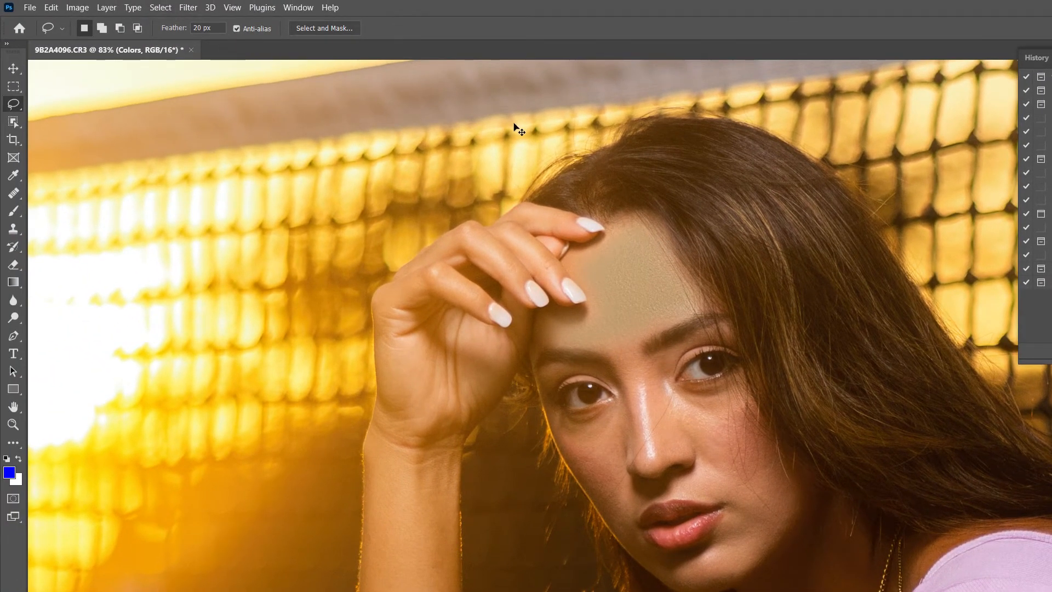
# Step: Undo the deselection and the forehead's Gaussian Blur, and clear the restored lasso selection
pyautogui.hotkey('ctrl', 'z')
pyautogui.hotkey('ctrl', 'z')
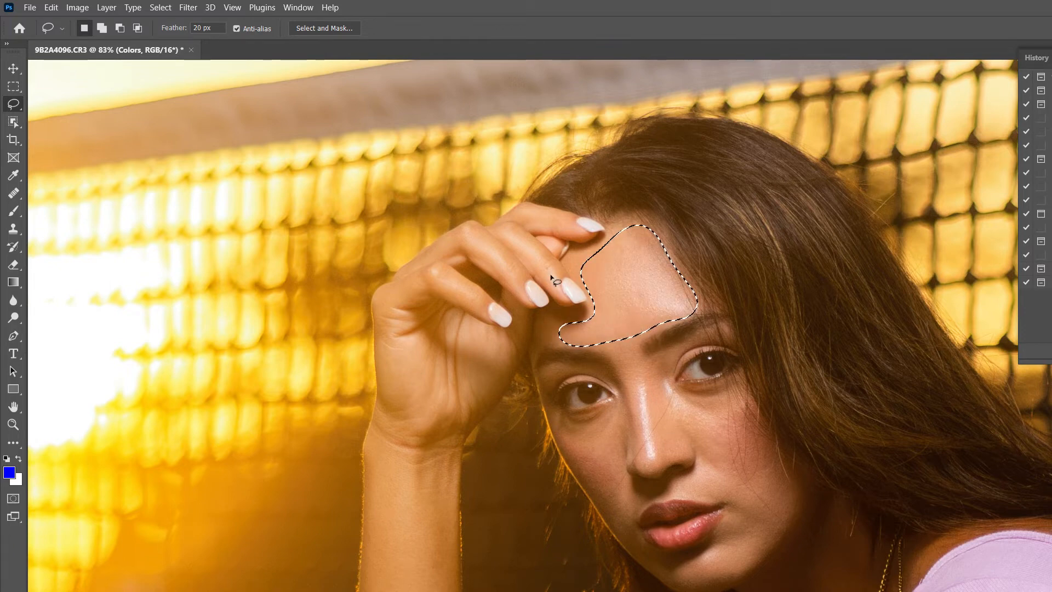
pyautogui.hotkey('ctrl', 'd')
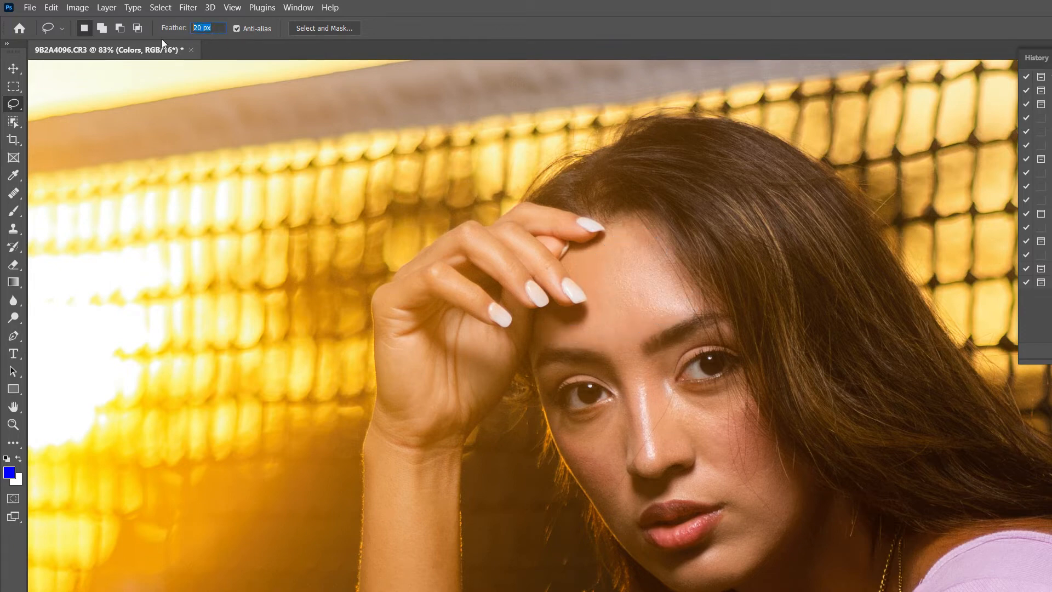
# Step: Set the lasso feather to 1 px and draw a new selection around the forehead above the eyebrows
pyautogui.write('1')
pyautogui.press('Return')
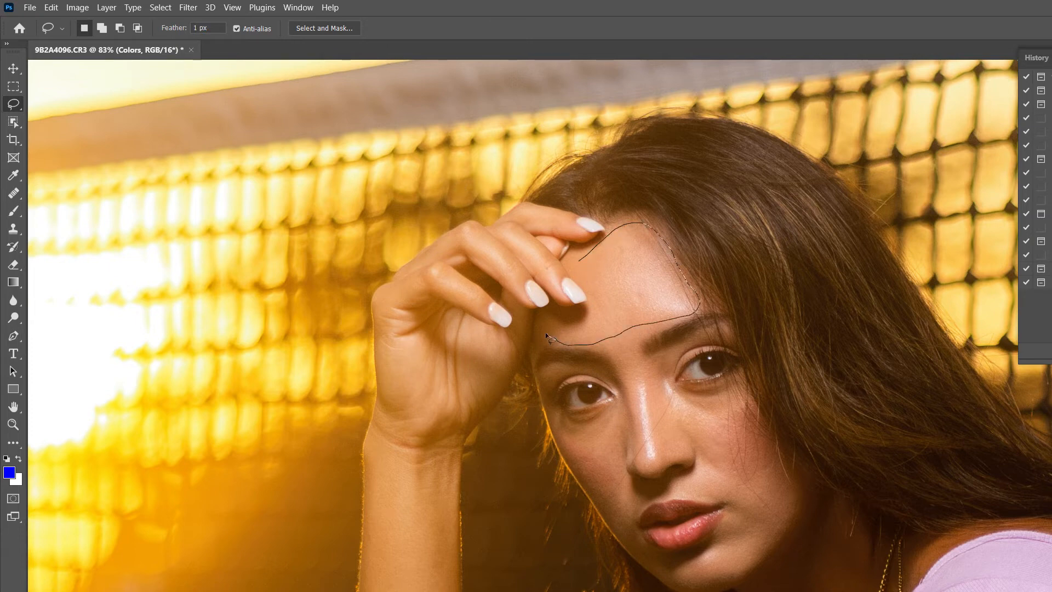
pyautogui.moveTo(580, 267); pyautogui.dragTo(577, 262)
# Step: Apply a 1000 px Gaussian Blur to the 1 px feathered forehead selection and deselect it
pyautogui.click(188, 7)
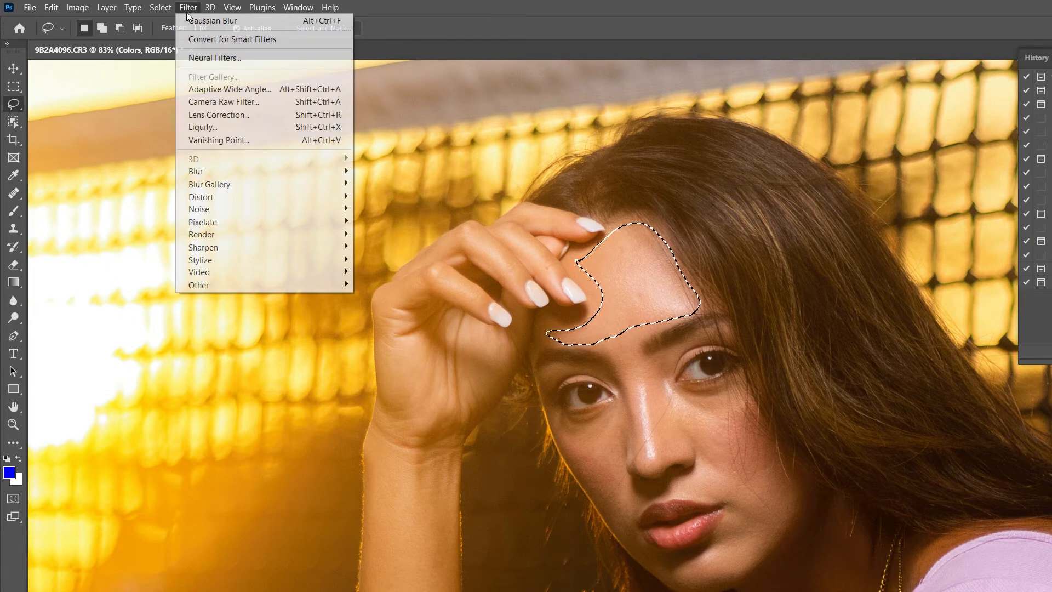
pyautogui.moveTo(248, 174)
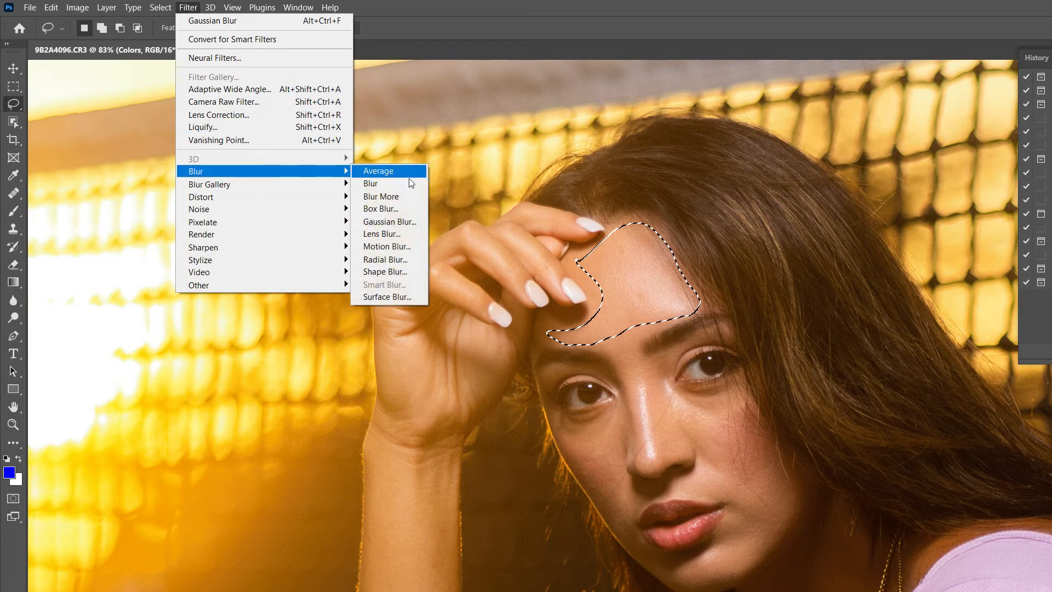
pyautogui.click(404, 218)
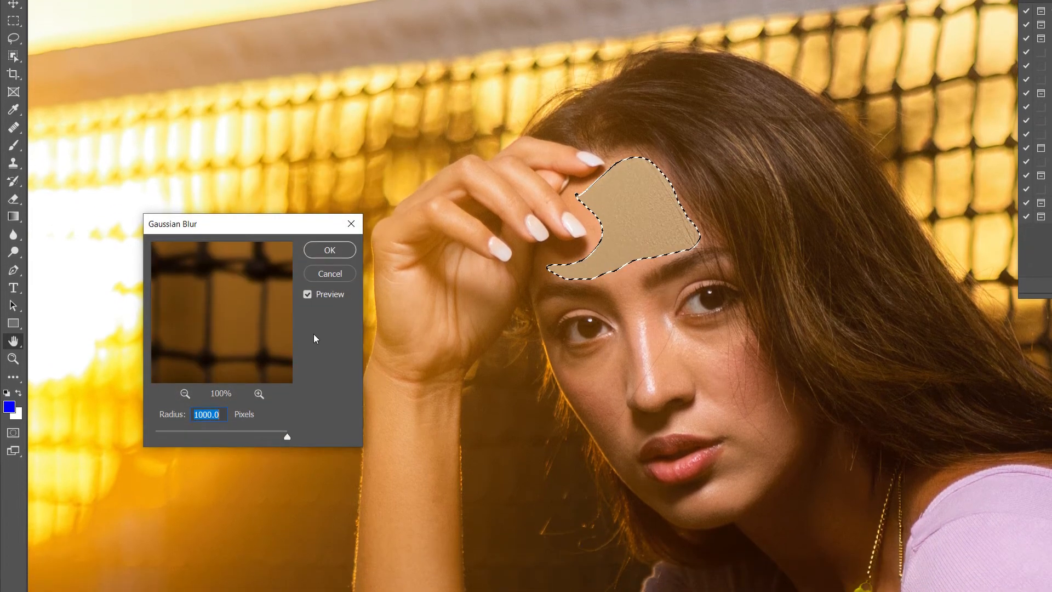
pyautogui.click(329, 251)
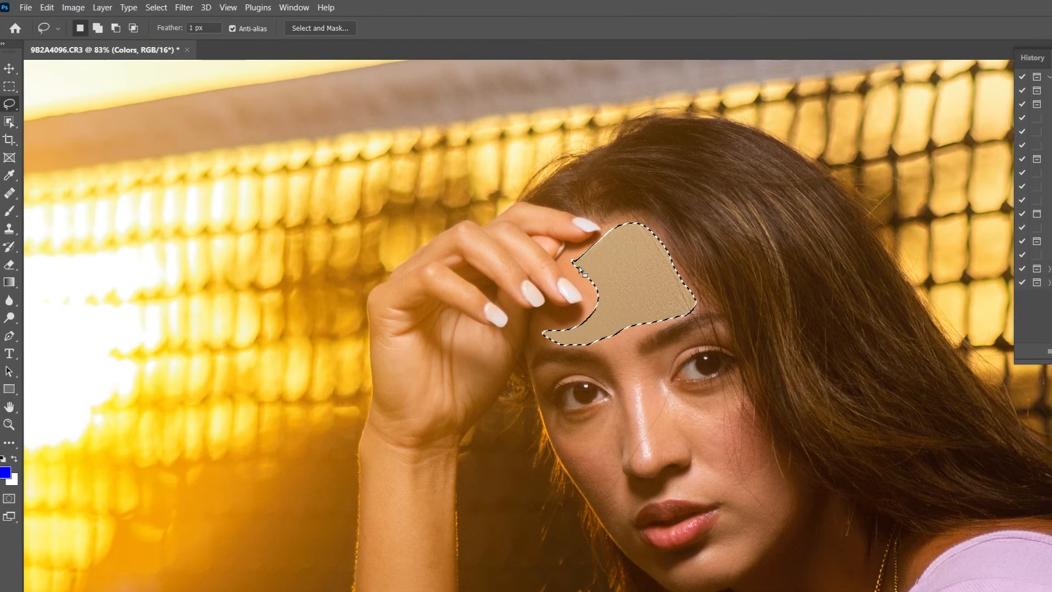
pyautogui.hotkey('ctrl', 'd')
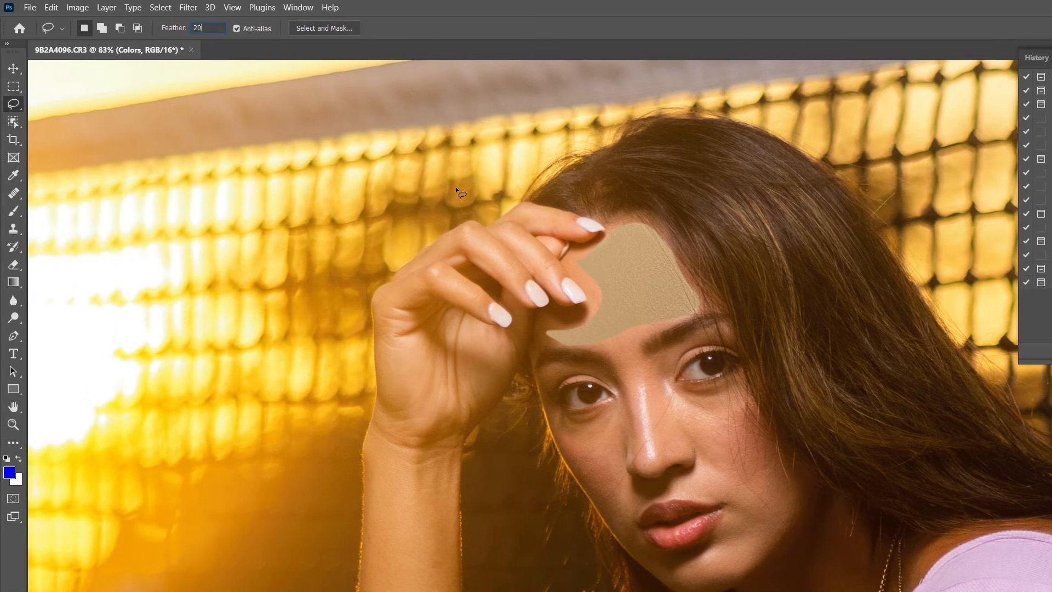
# Step: Set the lasso feather to 20 px, and undo the deselection and the forehead blur
pyautogui.hotkey('ctrl', 'z')
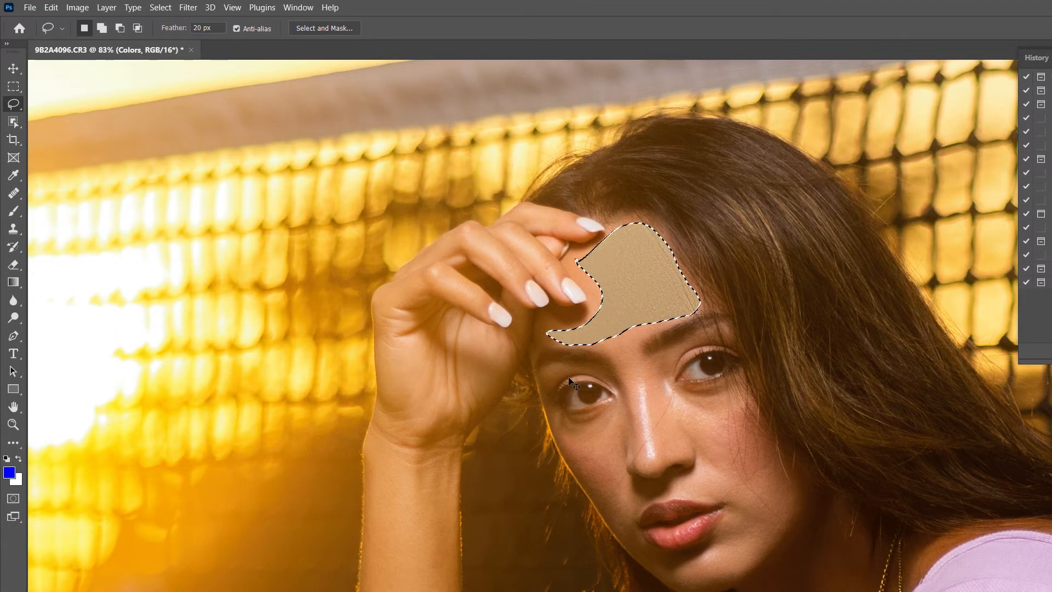
pyautogui.hotkey('ctrl', 'z')
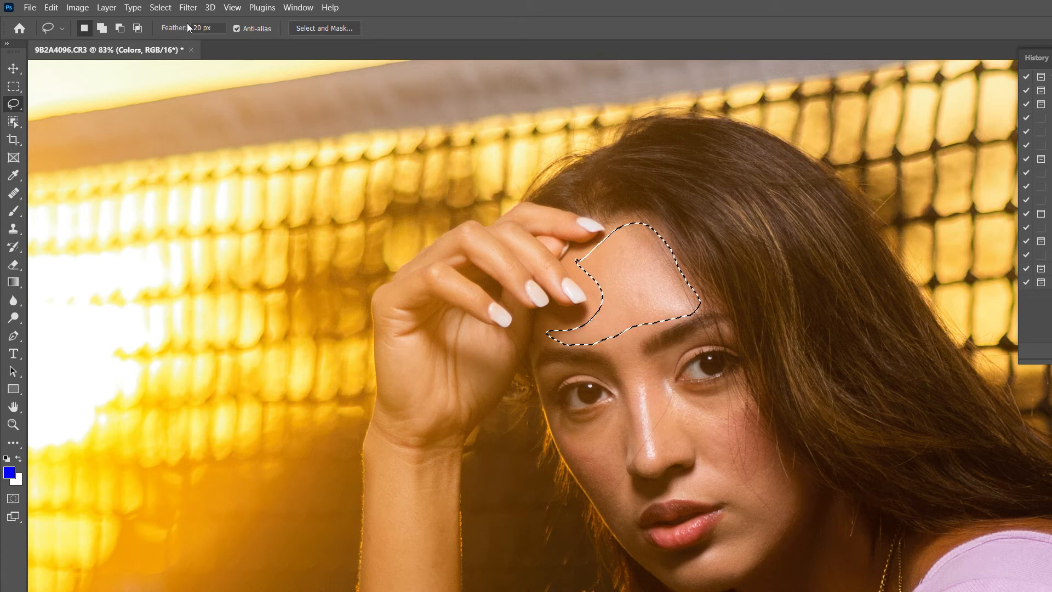
# Step: Apply a Gaussian Blur with a 15.3 px radius to the selected forehead area
pyautogui.click(181, 12)
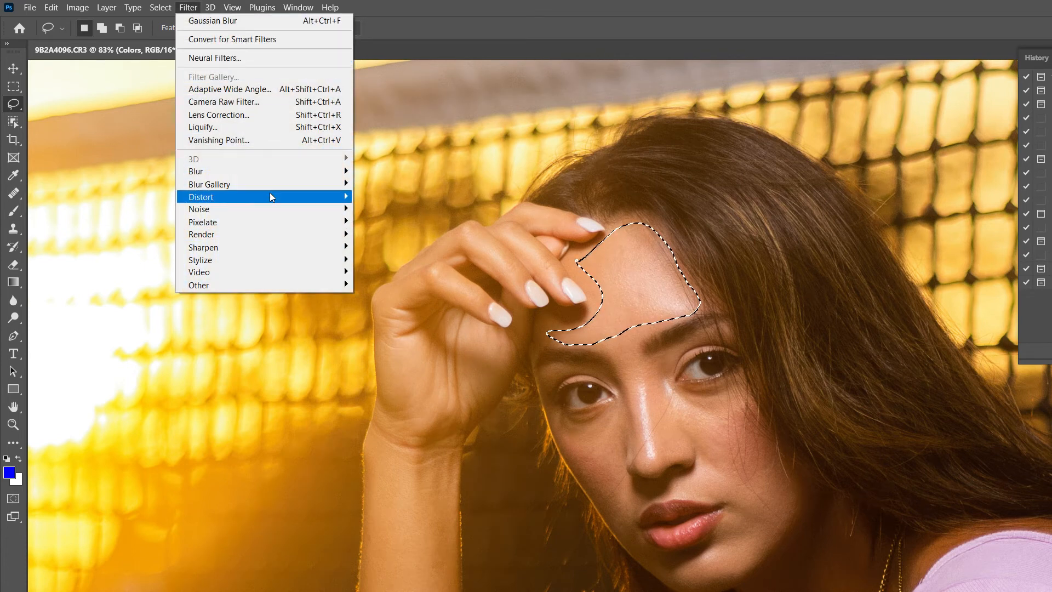
pyautogui.moveTo(307, 172)
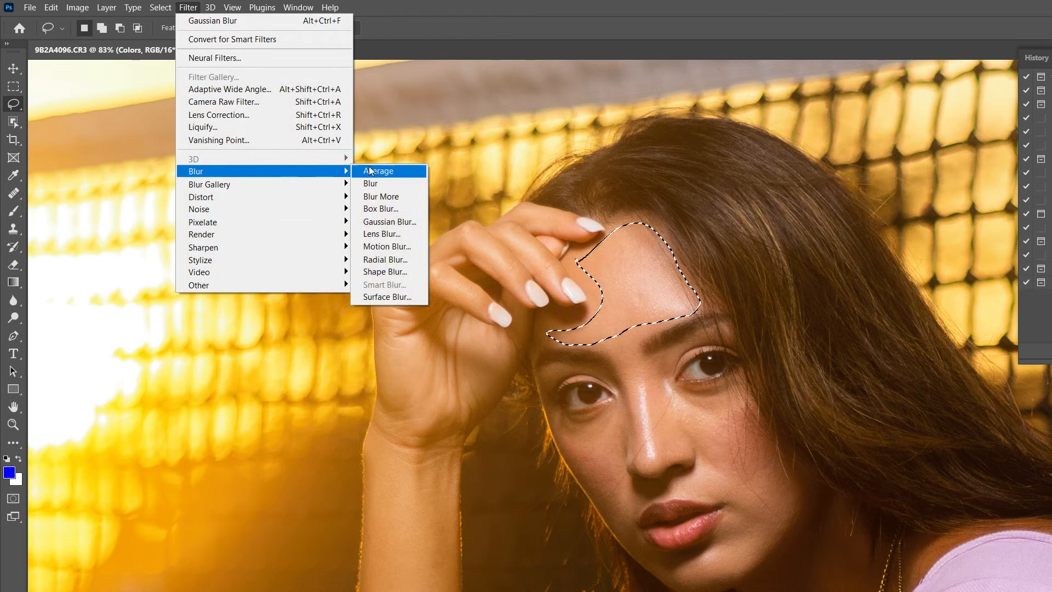
pyautogui.click(395, 219)
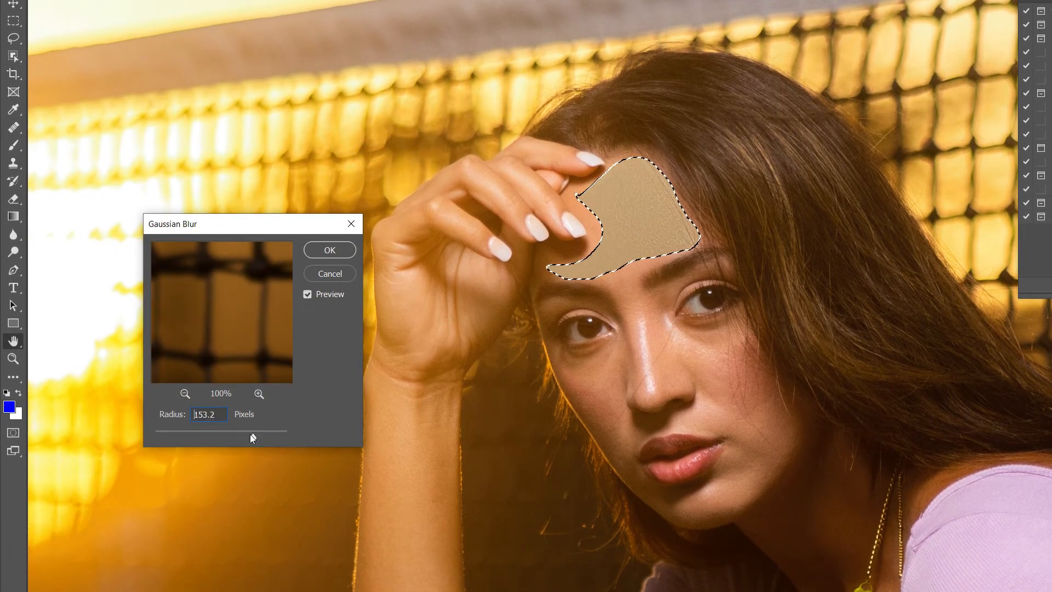
pyautogui.moveTo(162, 436); pyautogui.dragTo(169, 435)
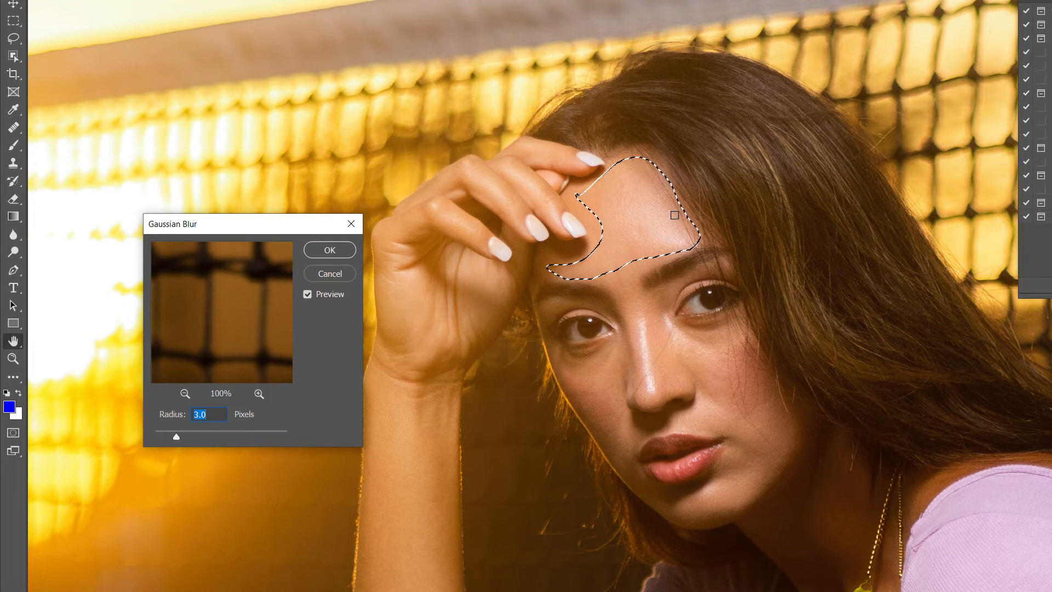
pyautogui.moveTo(178, 436); pyautogui.dragTo(209, 432)
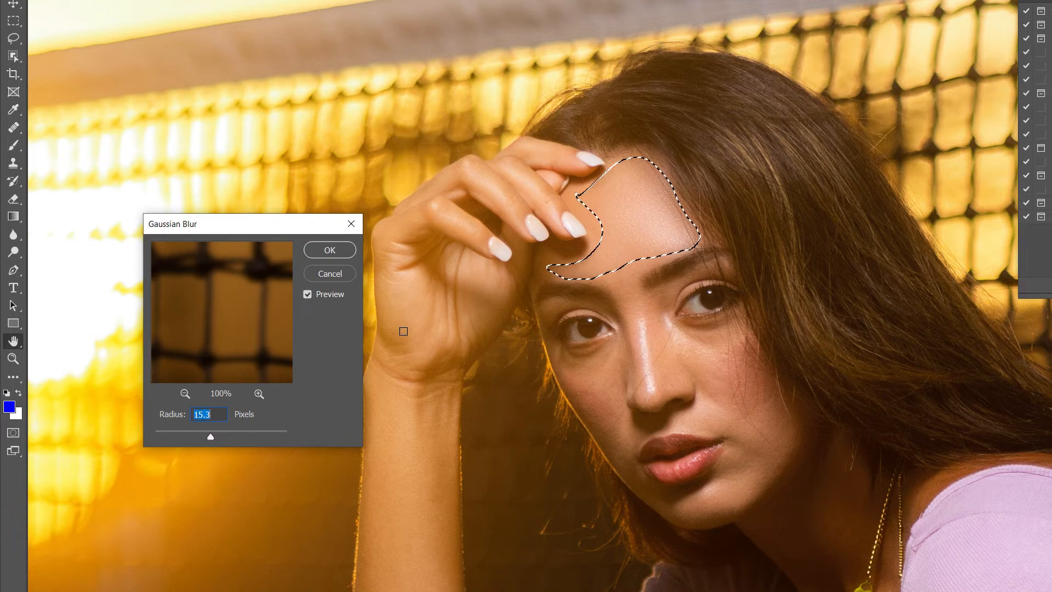
pyautogui.click(329, 251)
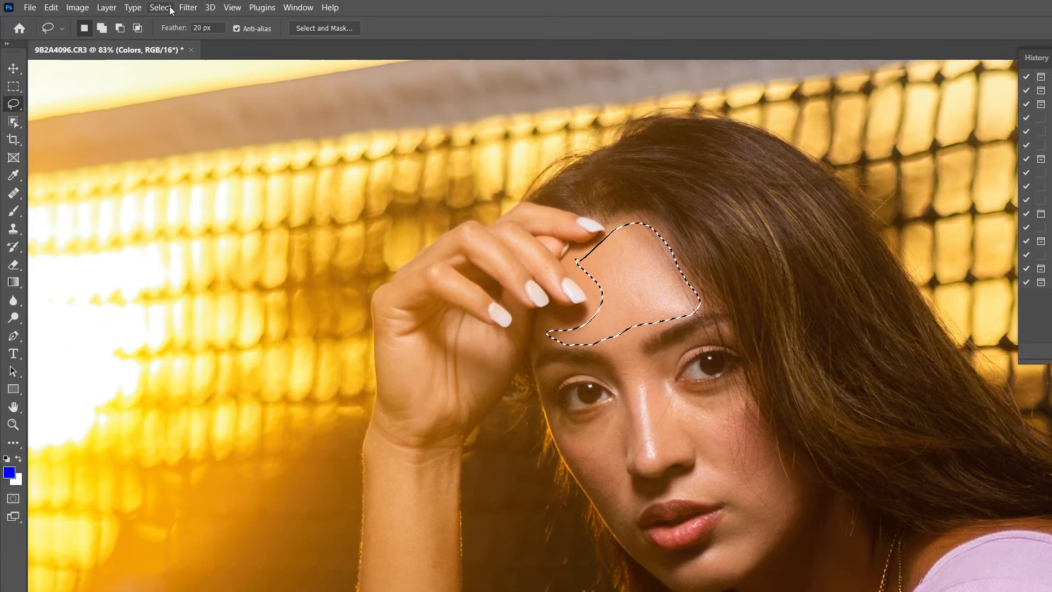
# Step: Apply another Gaussian Blur with a 9.8 px radius to the forehead selection and deselect it
pyautogui.click(188, 7)
pyautogui.moveTo(255, 171)
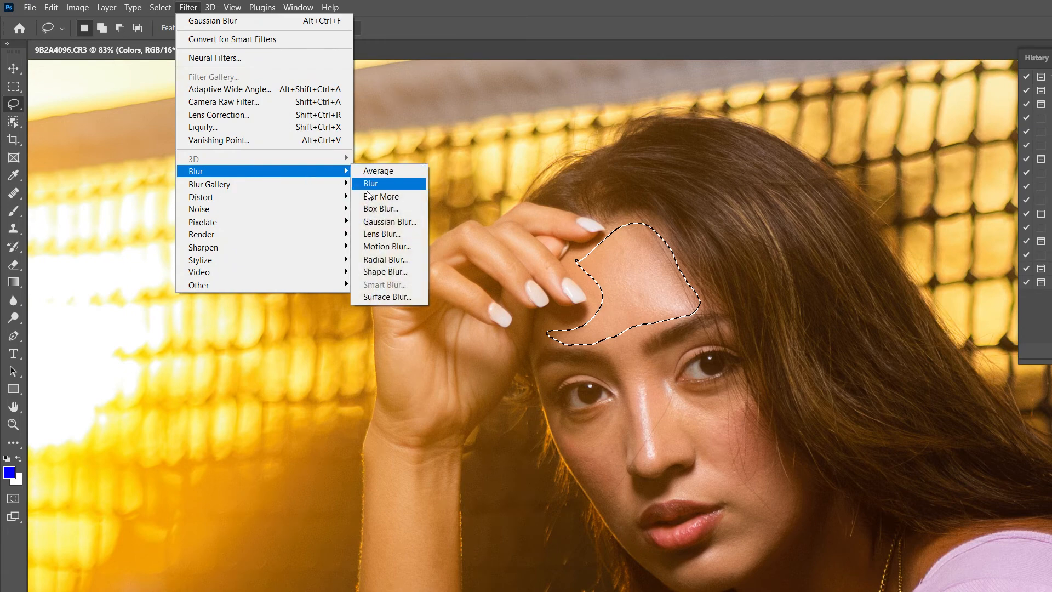
pyautogui.click(390, 221)
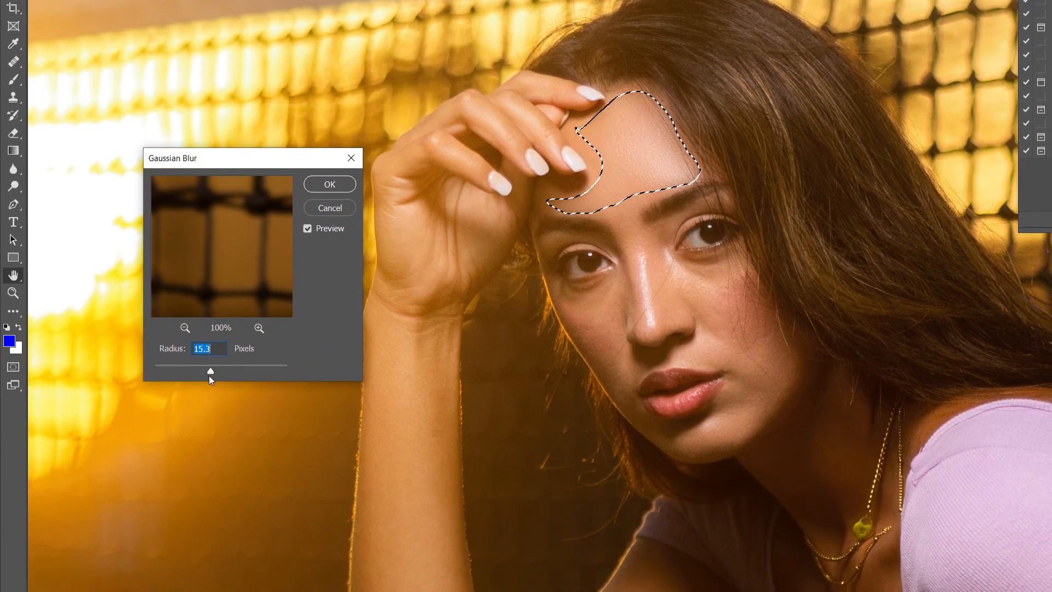
pyautogui.moveTo(208, 376); pyautogui.dragTo(204, 372)
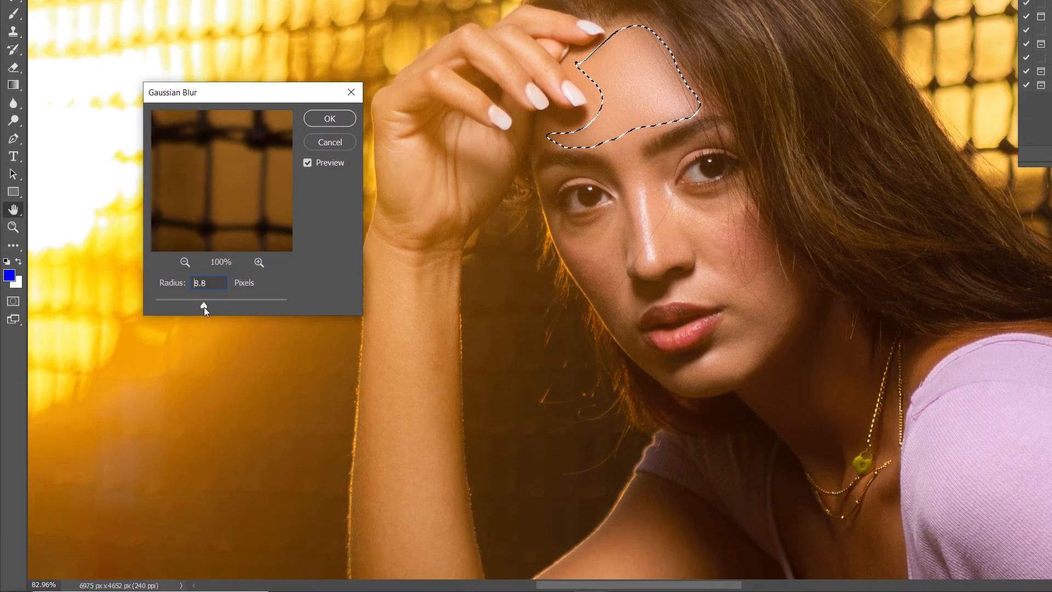
pyautogui.moveTo(204, 308); pyautogui.dragTo(207, 309)
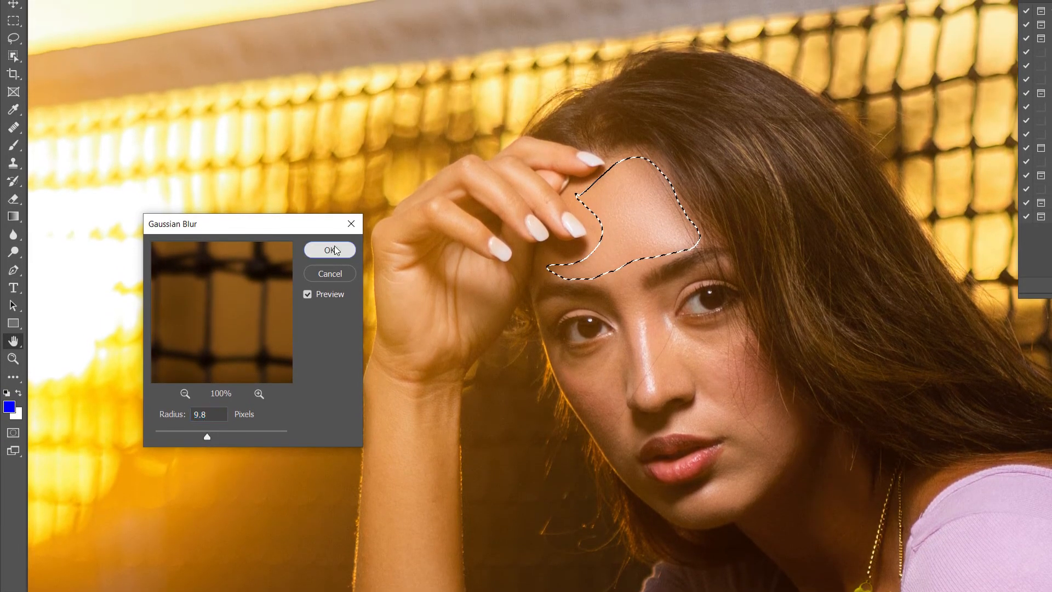
pyautogui.click(330, 250)
pyautogui.hotkey('ctrl', 'd')
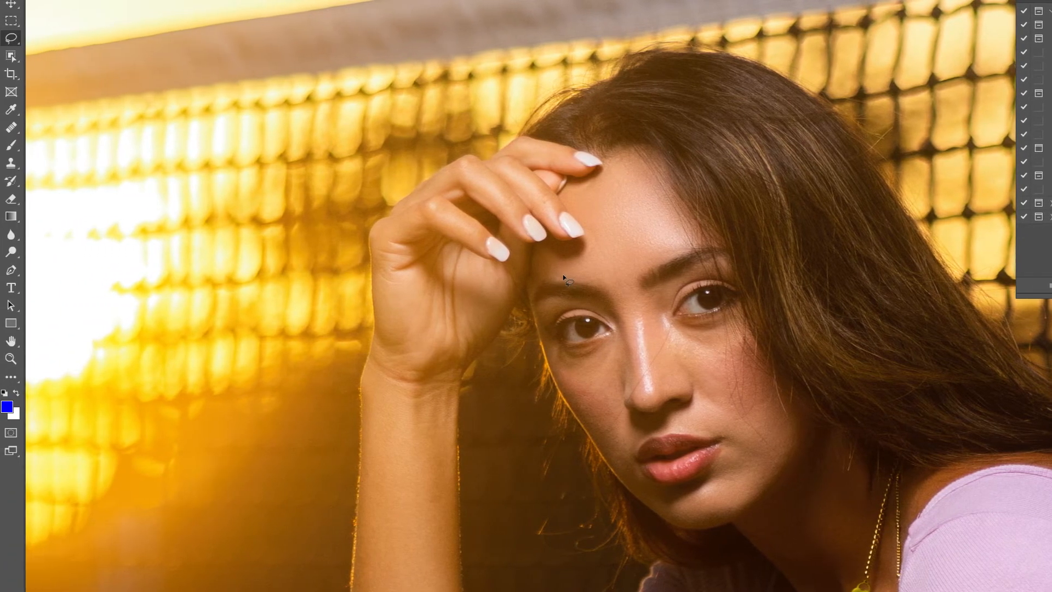
# Step: Lasso the skin between the eyebrows down to the nose bridge and repeat the last Gaussian Blur on it
pyautogui.moveTo(576, 267)
pyautogui.mouseDown()
pyautogui.moveTo(618, 285)
pyautogui.moveTo(611, 316)
pyautogui.mouseUp()
pyautogui.moveTo(644, 255); pyautogui.dragTo(581, 269)
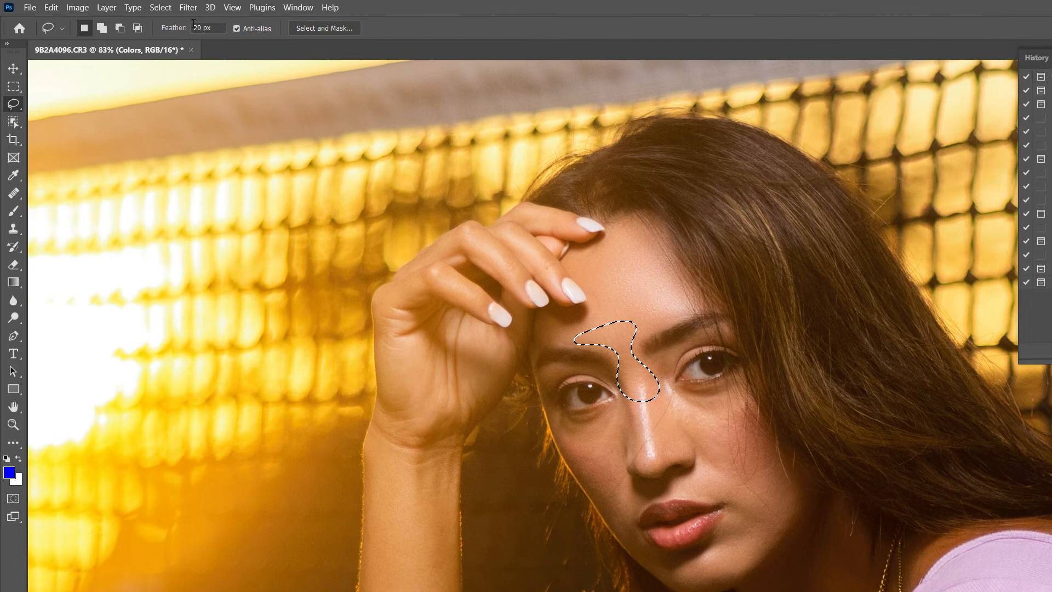
pyautogui.click(190, 9)
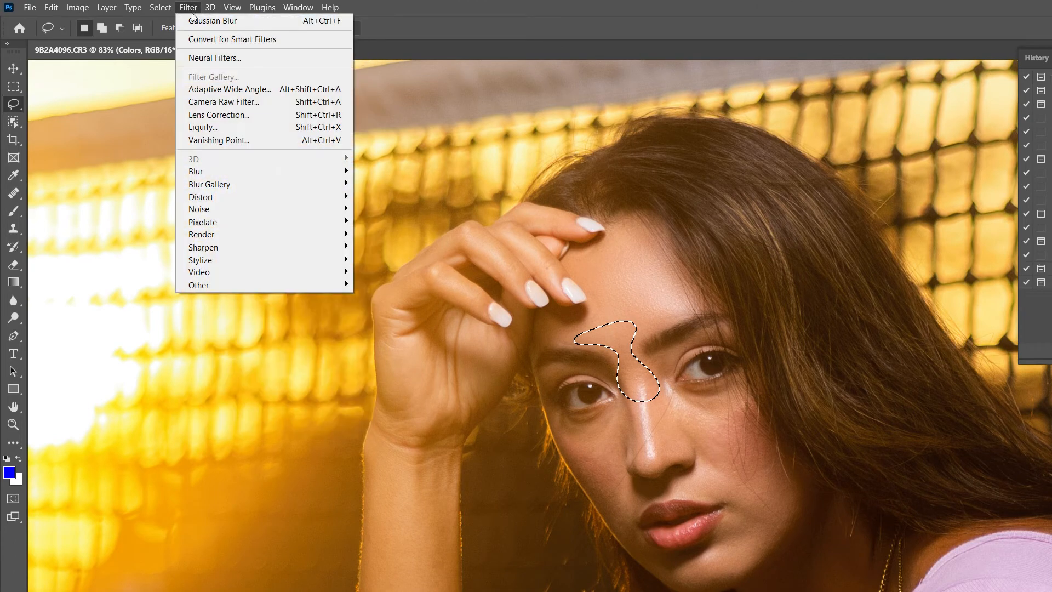
pyautogui.click(230, 20)
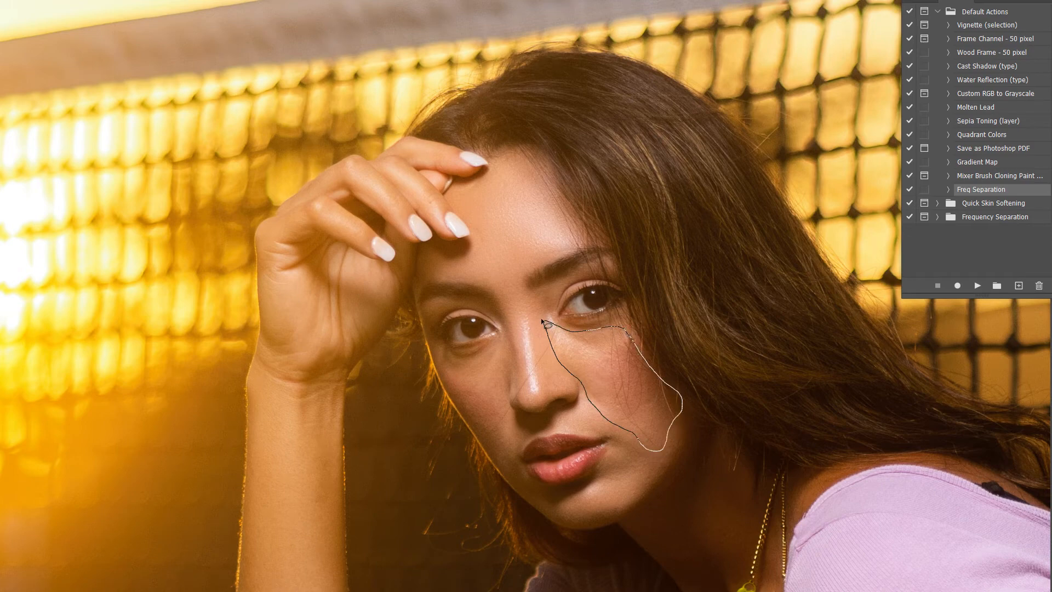
# Step: Lasso the cheek on the hair side and then the area under that eye, repeating the last Gaussian Blur on each and deselecting
pyautogui.moveTo(541, 321); pyautogui.dragTo(545, 324)
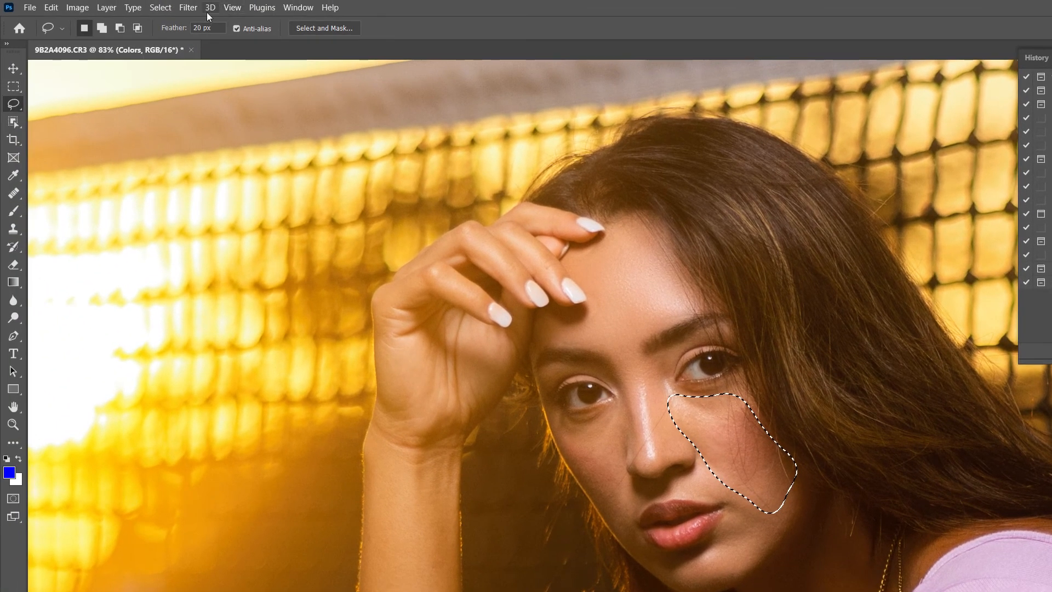
pyautogui.click(188, 8)
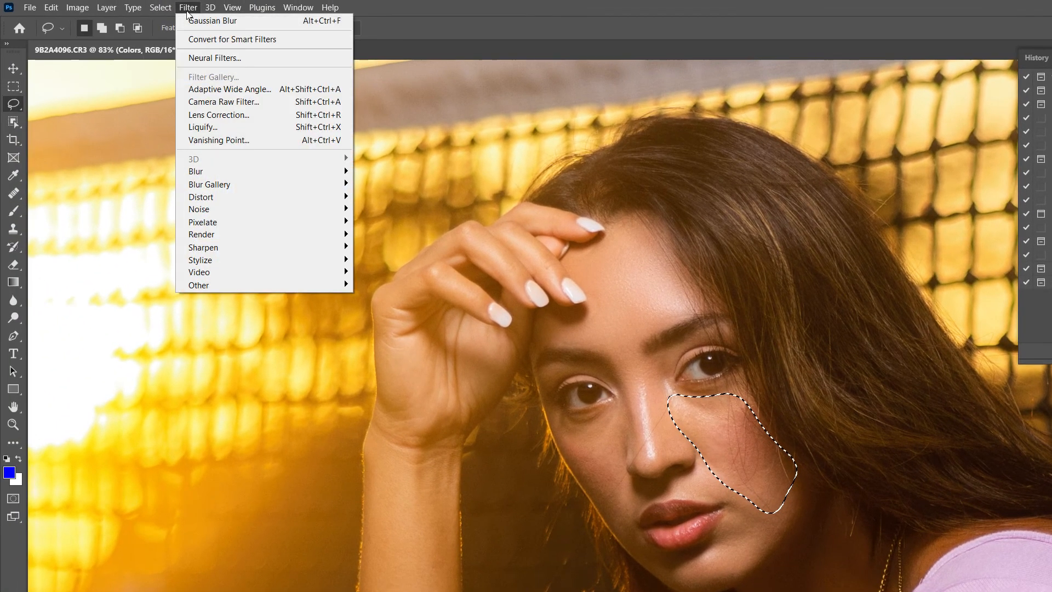
pyautogui.click(241, 22)
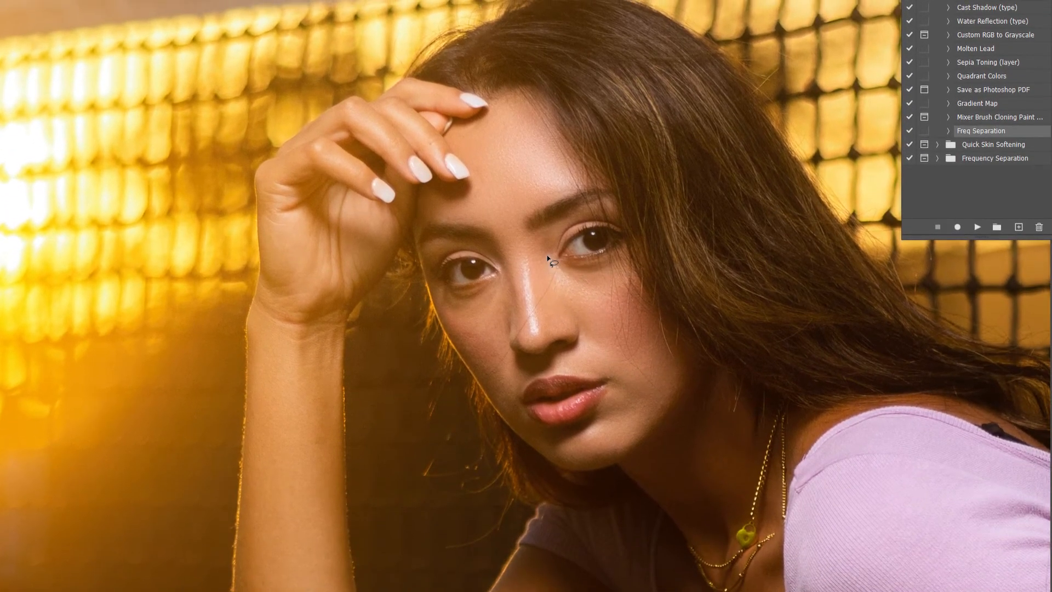
pyautogui.moveTo(548, 257)
pyautogui.mouseDown()
pyautogui.moveTo(630, 293)
pyautogui.moveTo(549, 315)
pyautogui.mouseUp()
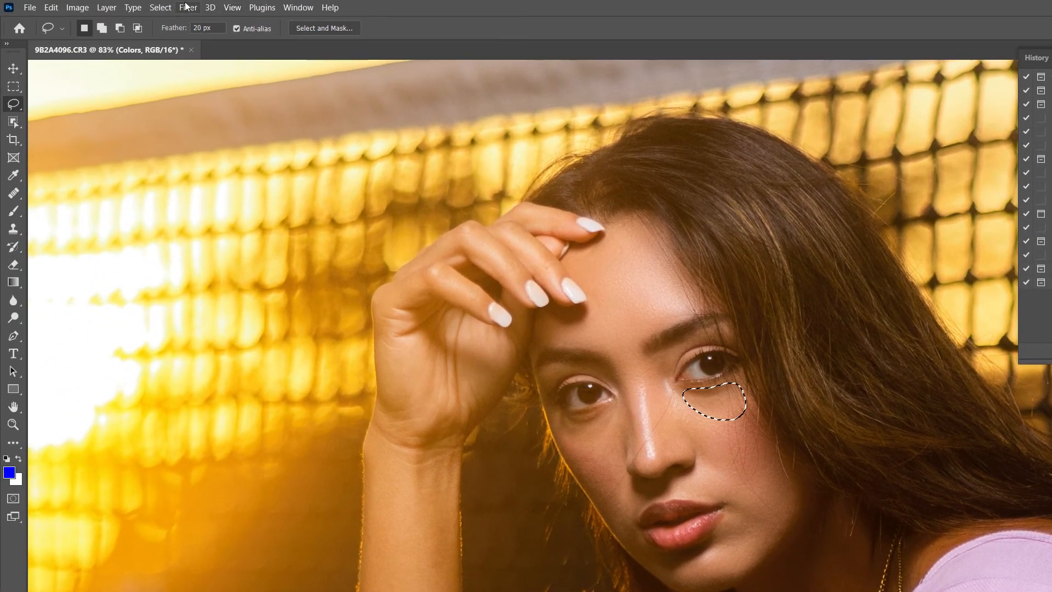
pyautogui.click(180, 9)
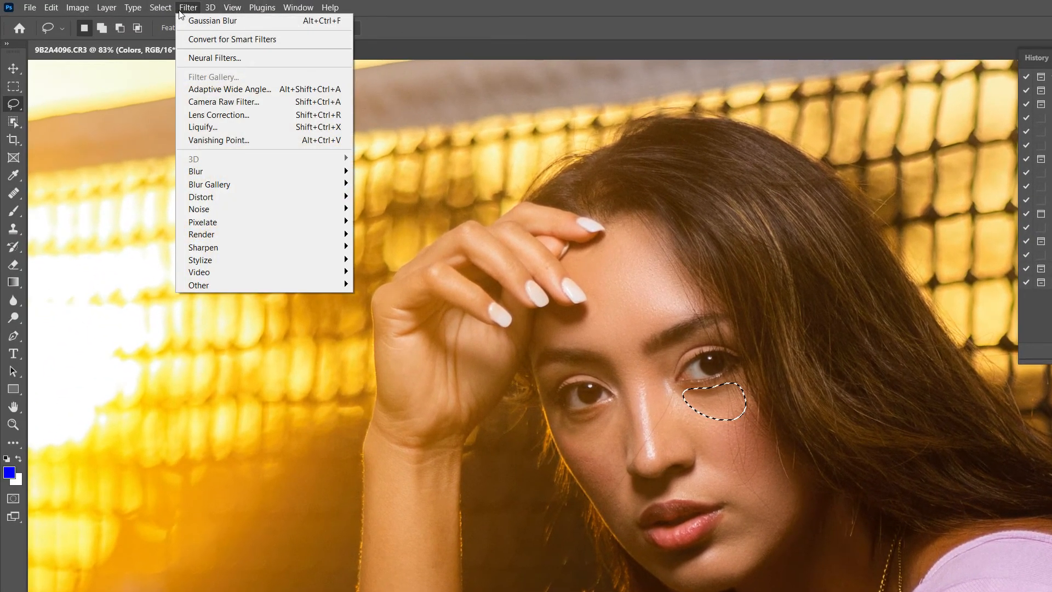
pyautogui.click(308, 21)
pyautogui.hotkey('ctrl', 'd')
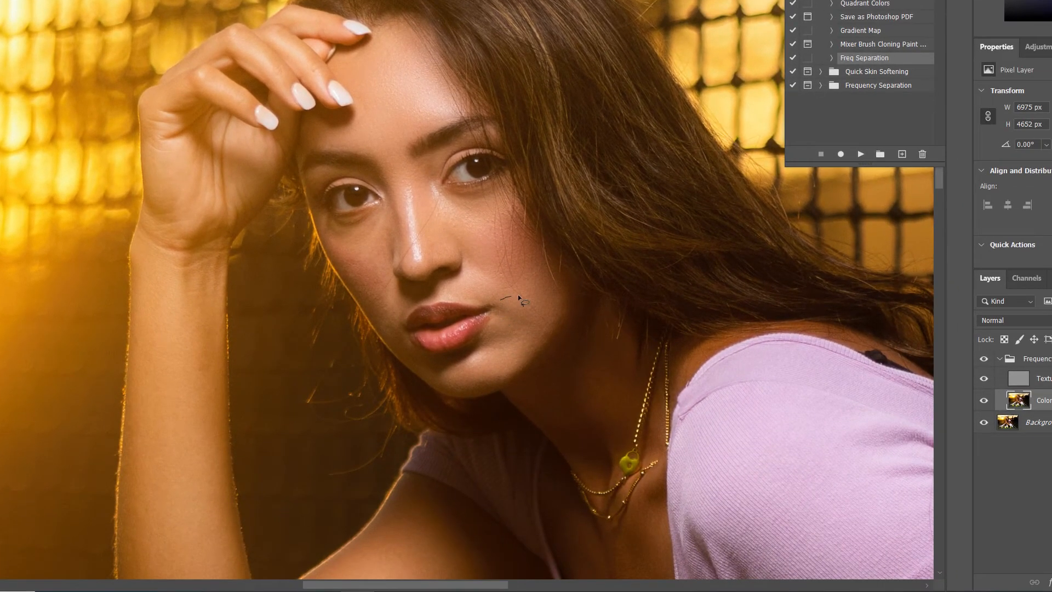
# Step: Lasso the skin beside the mouth corner and then the chin, repeating the last Gaussian Blur on each and deselecting
pyautogui.moveTo(502, 305); pyautogui.dragTo(500, 308)
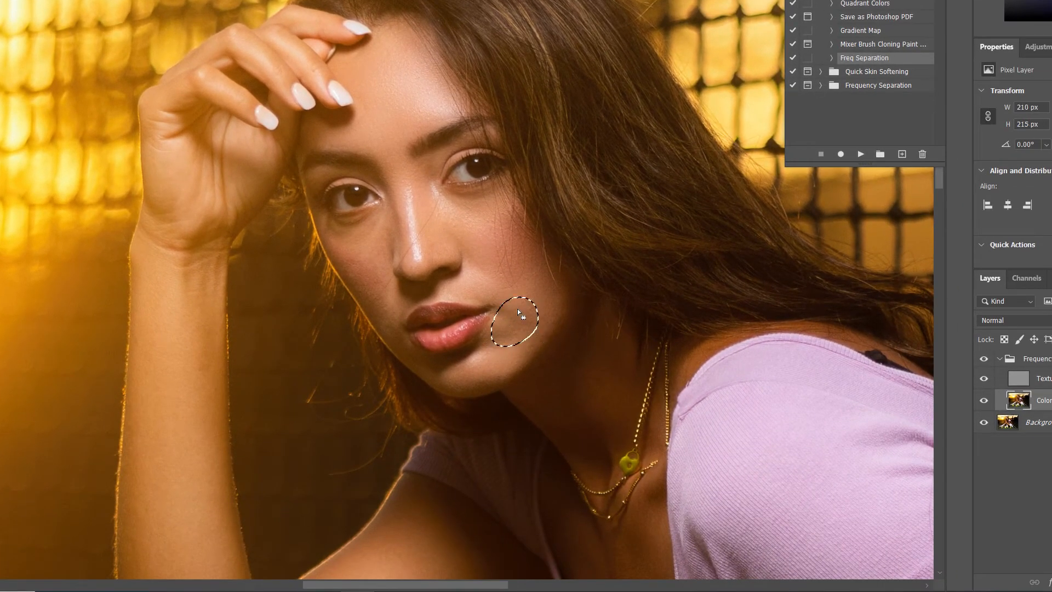
pyautogui.hotkey('ctrl', 'd')
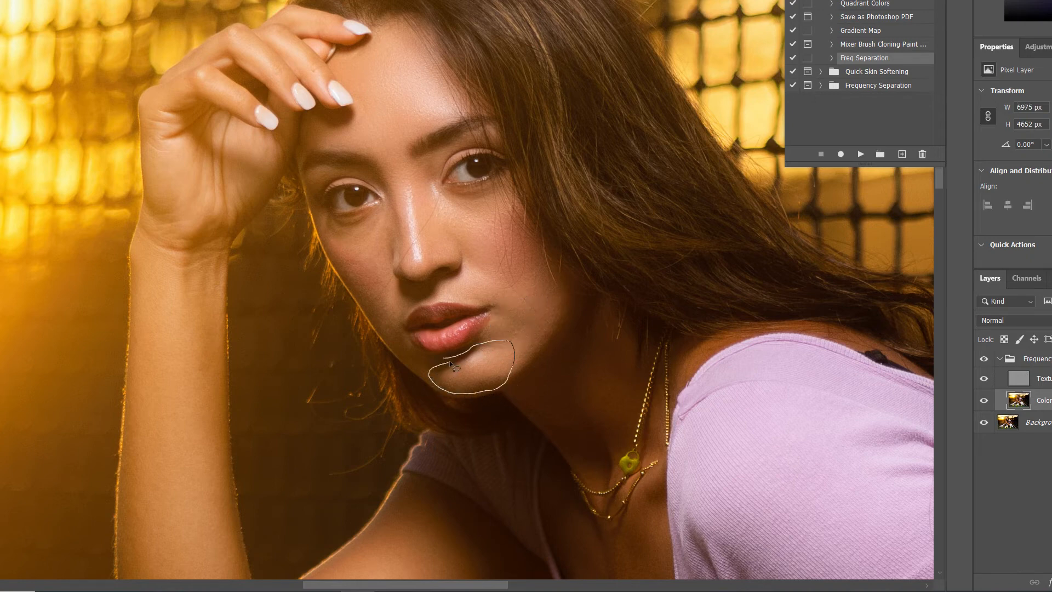
pyautogui.moveTo(449, 361); pyautogui.dragTo(445, 360)
pyautogui.hotkey('ctrl', 'd')
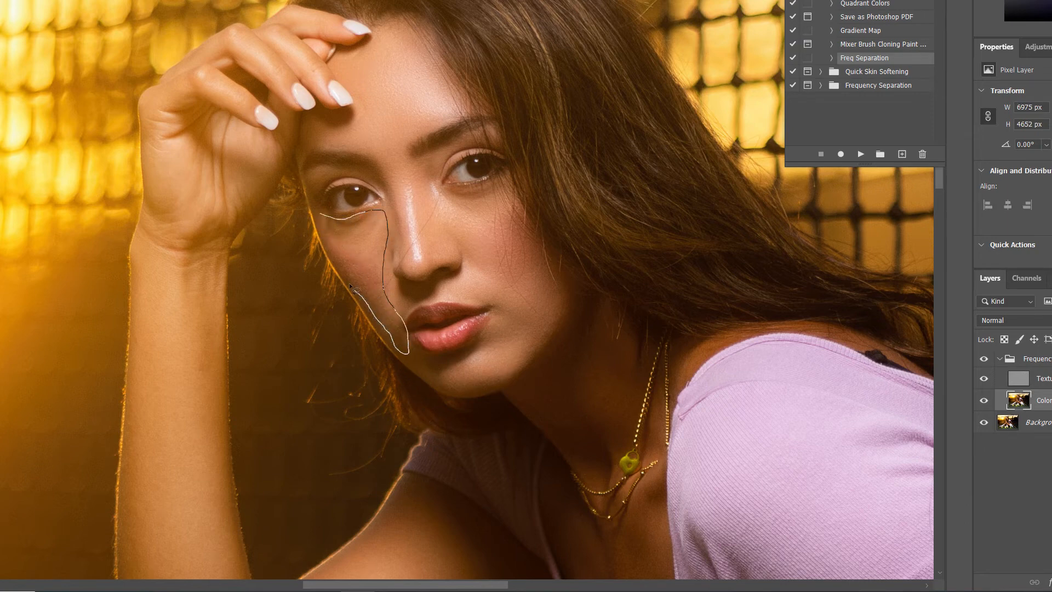
# Step: Lasso the cheek on the raised-hand side from under the eye to the mouth, repeat the last Gaussian Blur and deselect
pyautogui.moveTo(326, 206); pyautogui.dragTo(327, 208)
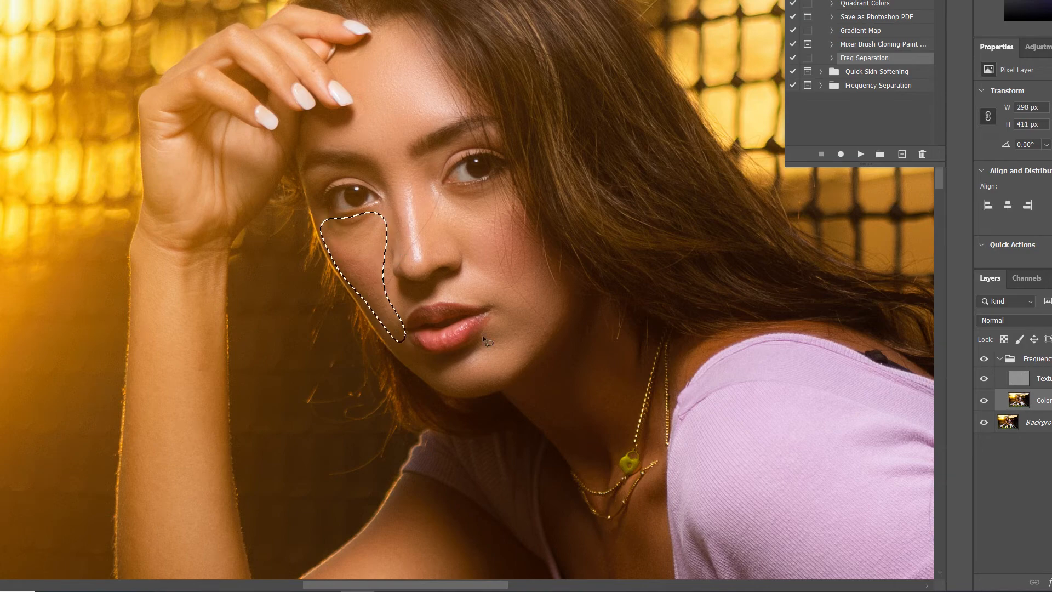
pyautogui.hotkey('ctrl', 'd')
# Step: Examine the smoothed skin tones and preserved texture on the face, both up close and from farther away
pyautogui.scroll(-3, 532, 405)
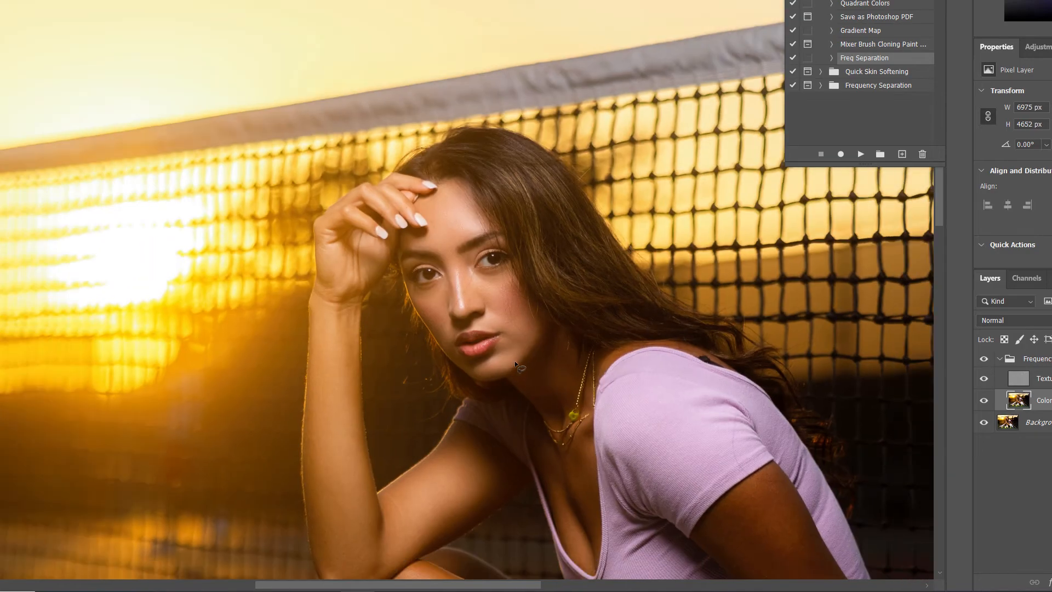
pyautogui.scroll(-2, 617, 390)
pyautogui.scroll(6, 481, 329)
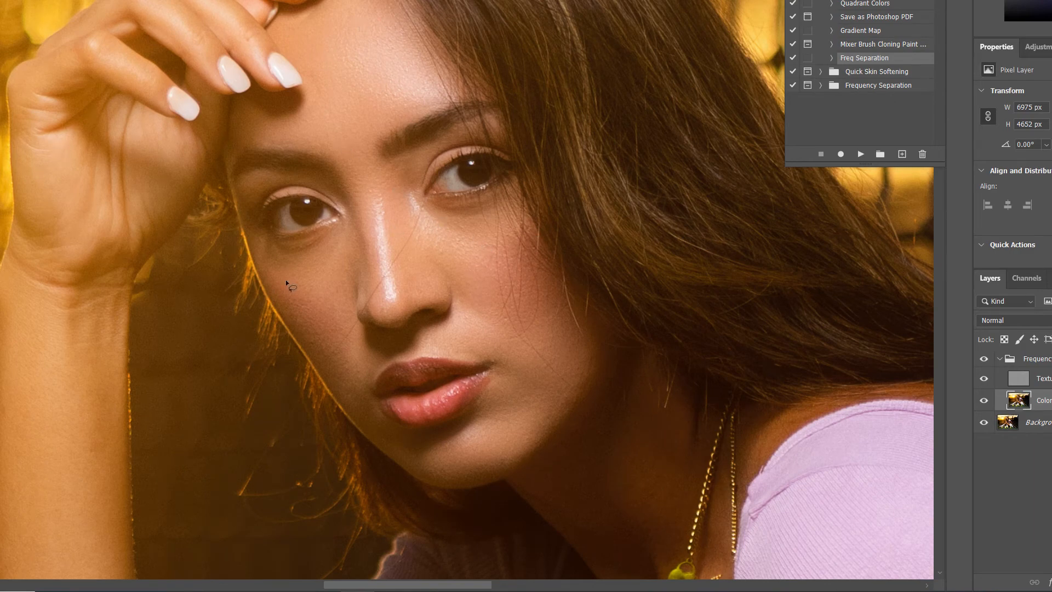
pyautogui.scroll(-3, 527, 435)
pyautogui.scroll(1, 551, 428)
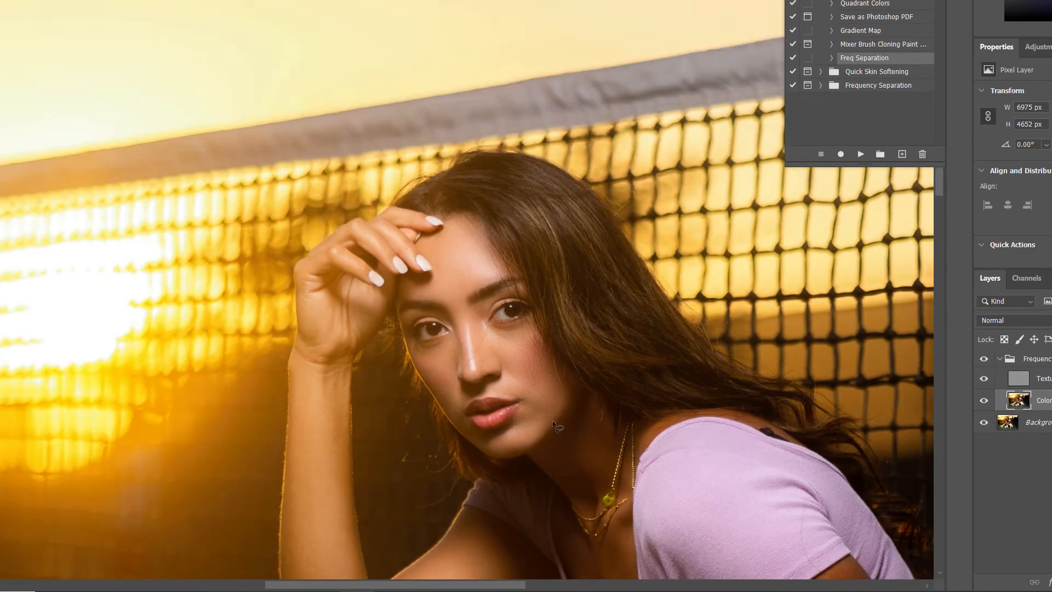
pyautogui.scroll(5, 425, 255)
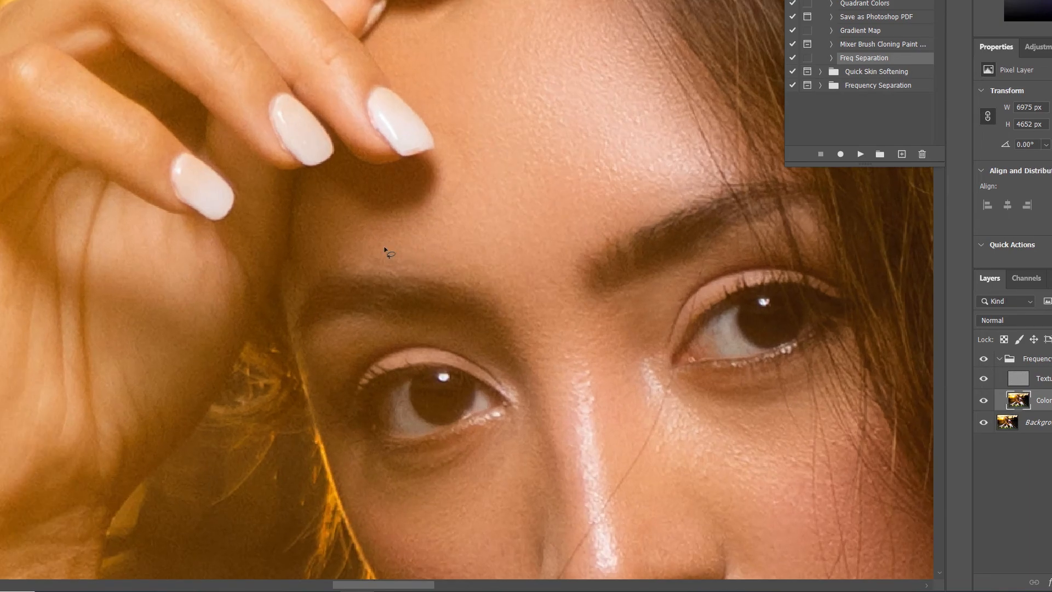
pyautogui.scroll(-4, 453, 275)
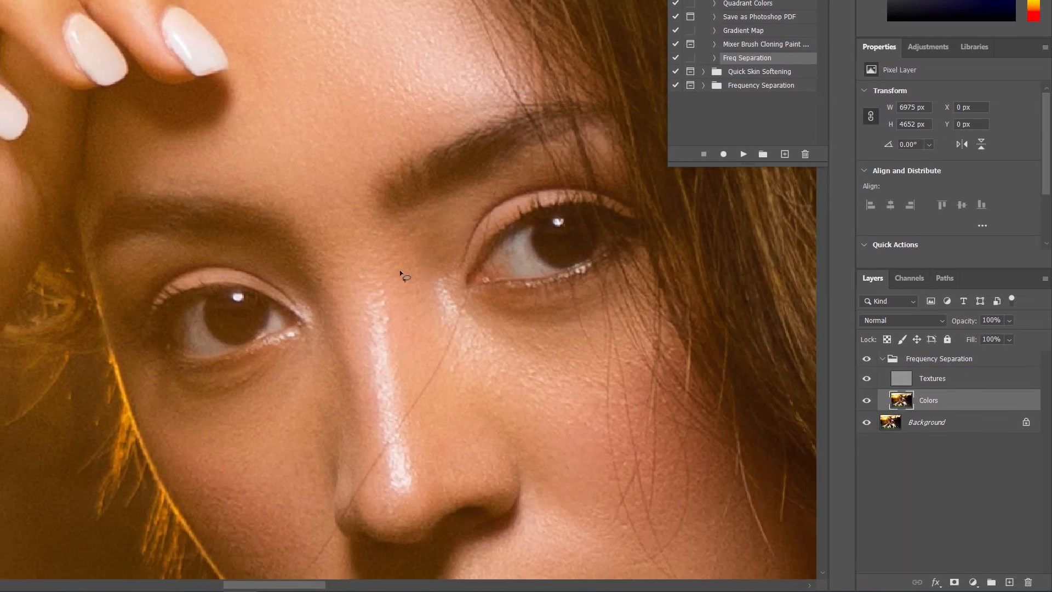
pyautogui.scroll(-5, 412, 296)
# Step: Lasso the bare skin between the sock and the knee, repeat the last Gaussian Blur on it and deselect
pyautogui.moveTo(501, 417); pyautogui.dragTo(393, 162)
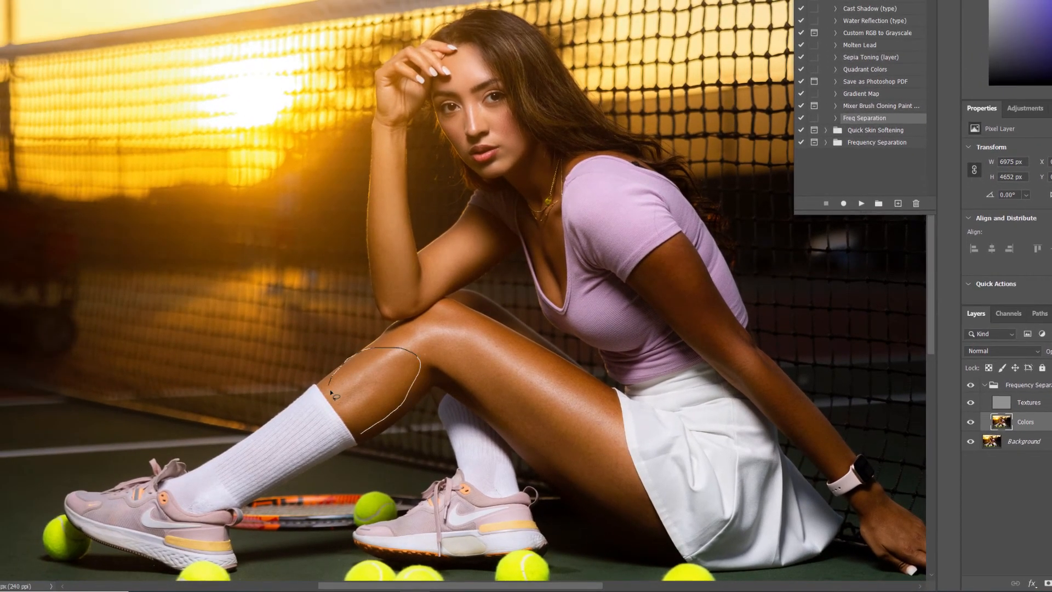
pyautogui.moveTo(375, 427); pyautogui.dragTo(376, 429)
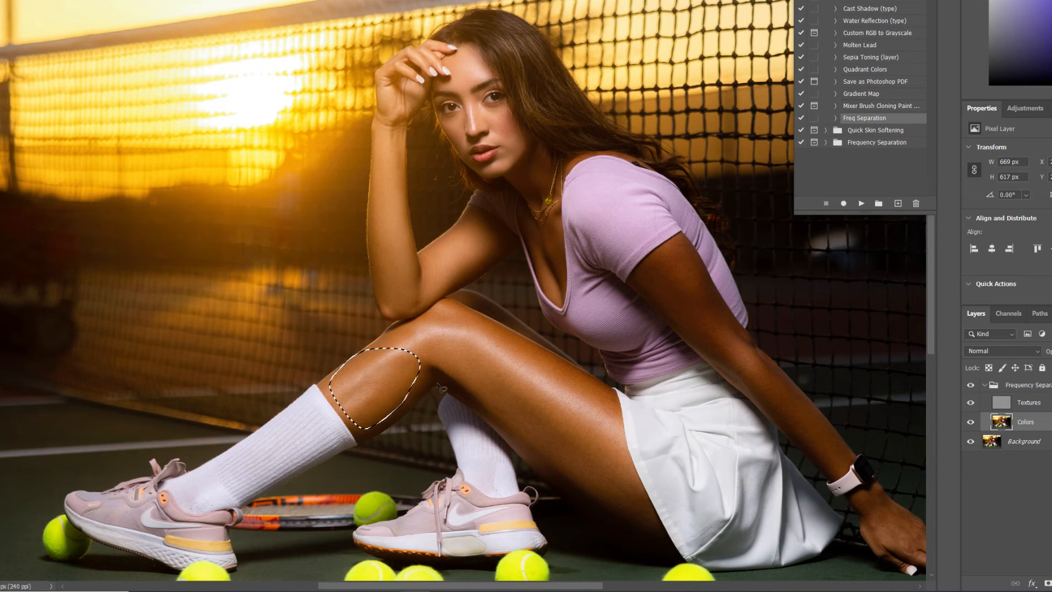
pyautogui.hotkey('ctrl', 'd')
# Step: Lasso the knee and then the highlight along the upper thigh, repeating the last Gaussian Blur on each
pyautogui.moveTo(434, 316)
pyautogui.mouseDown()
pyautogui.moveTo(474, 328)
pyautogui.moveTo(446, 375)
pyautogui.mouseUp()
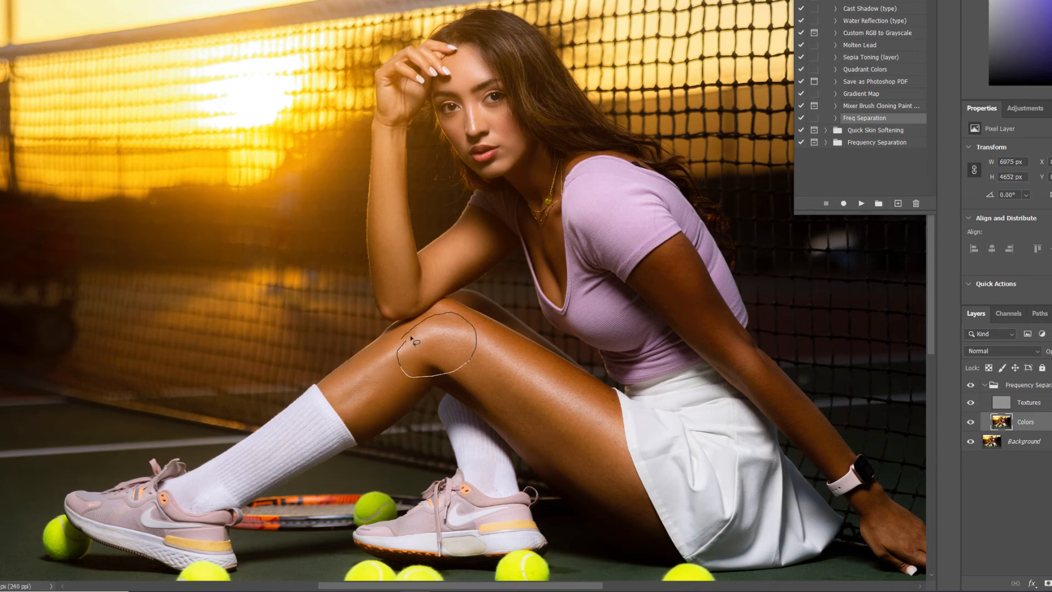
pyautogui.moveTo(412, 339); pyautogui.dragTo(410, 336)
pyautogui.hotkey('ctrl', 'd')
pyautogui.moveTo(581, 399)
pyautogui.mouseDown()
pyautogui.moveTo(515, 397)
pyautogui.moveTo(480, 334)
pyautogui.mouseUp()
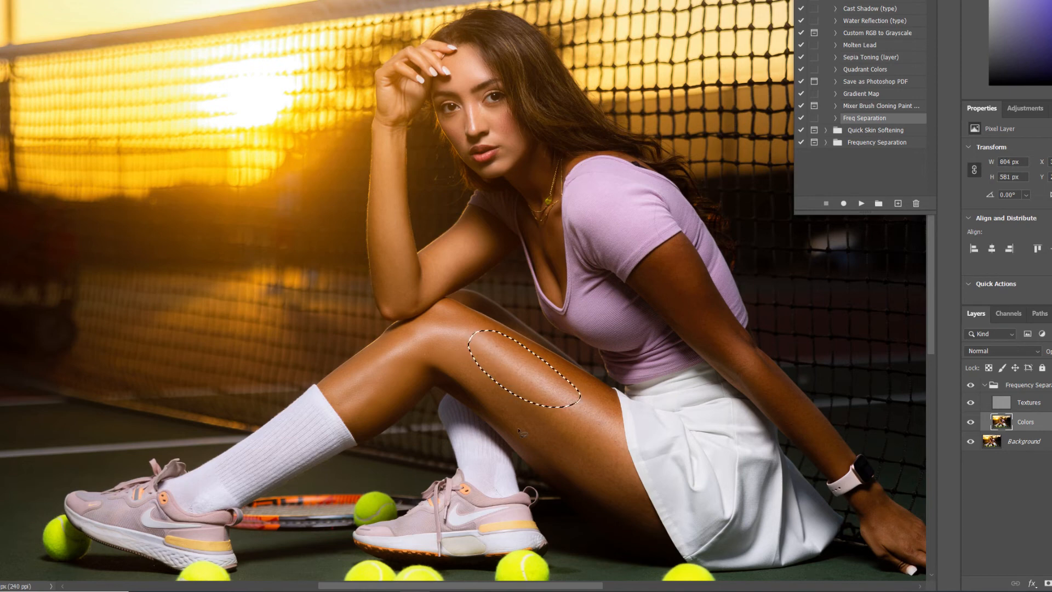
# Step: Lasso the shaded underside of the thigh from behind the knee toward the skirt, repeat the last Gaussian Blur and deselect
pyautogui.moveTo(528, 421); pyautogui.dragTo(524, 420)
pyautogui.click(766, 161)
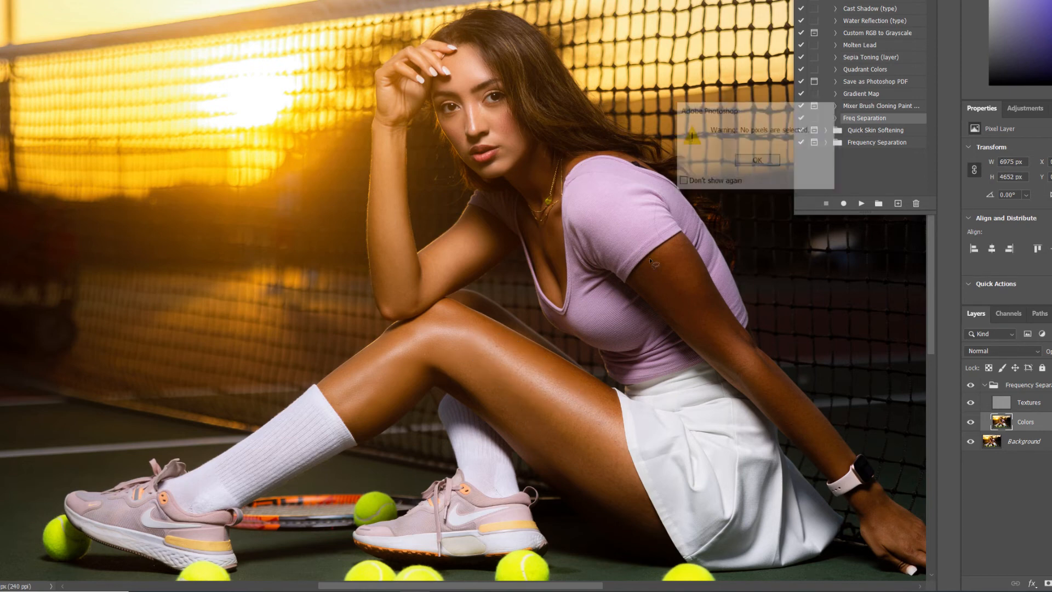
pyautogui.moveTo(504, 429)
pyautogui.mouseDown()
pyautogui.moveTo(535, 469)
pyautogui.moveTo(610, 517)
pyautogui.moveTo(609, 458)
pyautogui.mouseUp()
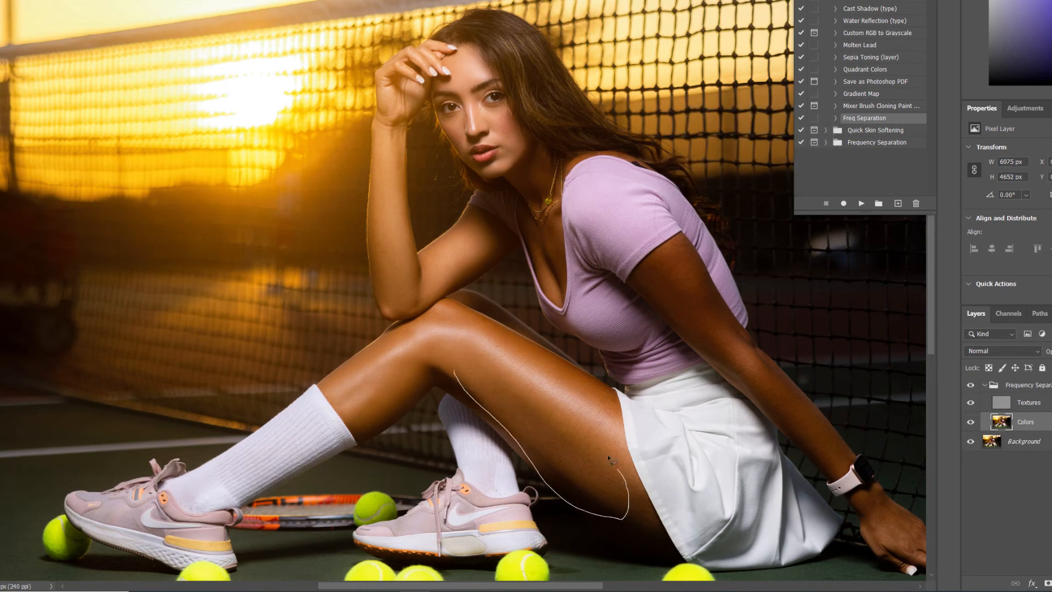
pyautogui.moveTo(457, 371); pyautogui.dragTo(461, 372)
pyautogui.hotkey('ctrl', 'alt', 'f')
pyautogui.hotkey('ctrl', 'd')
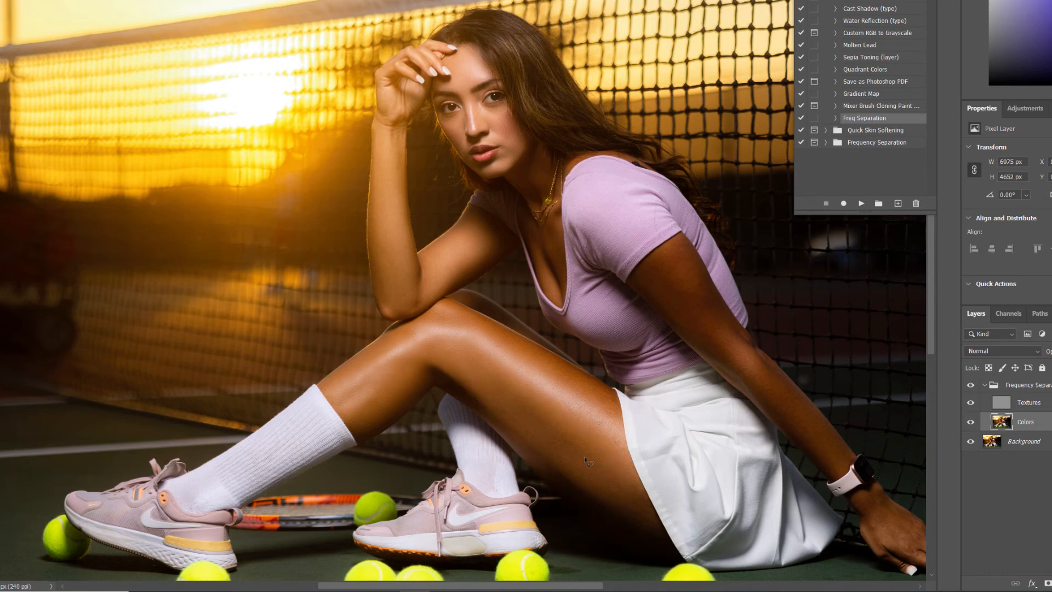
# Step: Lasso the strip of thigh along the skirt's hem, repeat the last Gaussian Blur on it and deselect
pyautogui.moveTo(611, 419)
pyautogui.mouseDown()
pyautogui.moveTo(654, 514)
pyautogui.moveTo(636, 519)
pyautogui.moveTo(569, 394)
pyautogui.mouseUp()
pyautogui.press('f')
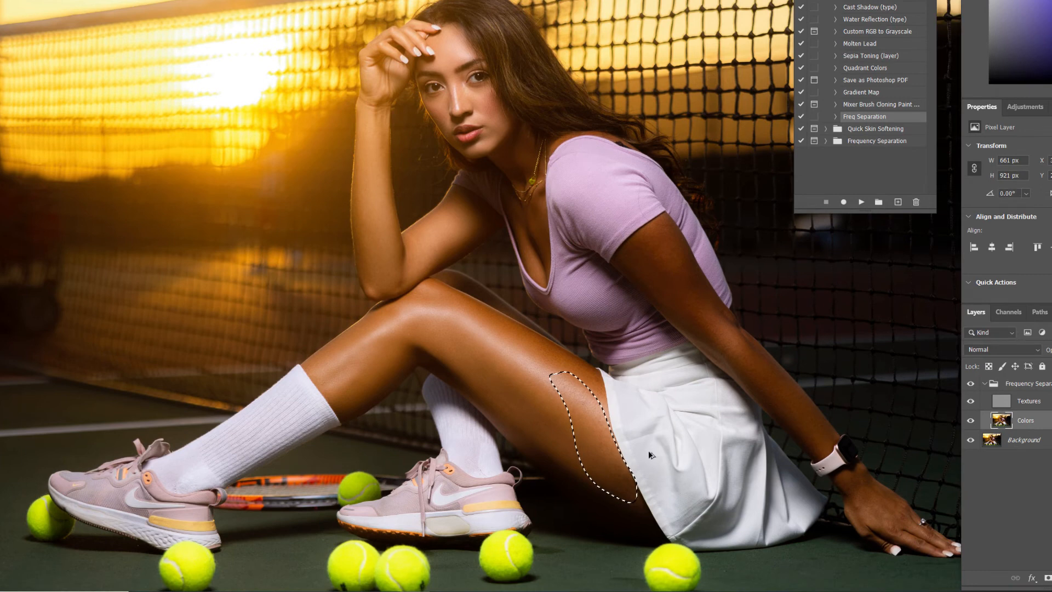
pyautogui.hotkey('ctrl', 'd')
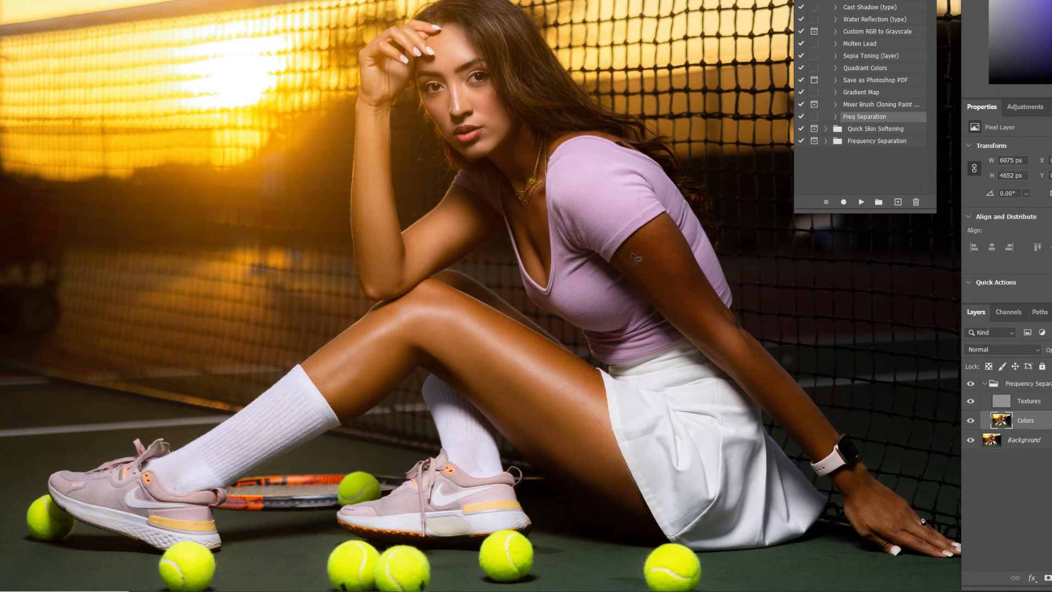
# Step: Lasso the upper arm below the sleeve and then the forearm above the watch, repeating the last Gaussian Blur on each
pyautogui.moveTo(693, 262)
pyautogui.mouseDown()
pyautogui.moveTo(679, 310)
pyautogui.moveTo(636, 291)
pyautogui.moveTo(624, 249)
pyautogui.mouseUp()
pyautogui.hotkey('ctrl', 'd')
pyautogui.hotkey('ctrl', 'd')
pyautogui.moveTo(747, 386); pyautogui.dragTo(797, 425)
pyautogui.hotkey('ctrl', 'd')
# Step: Select the Textures layer and resize the Clone Stamp brush to a small tip for retouching the face
pyautogui.scroll(-5, 581, 314)
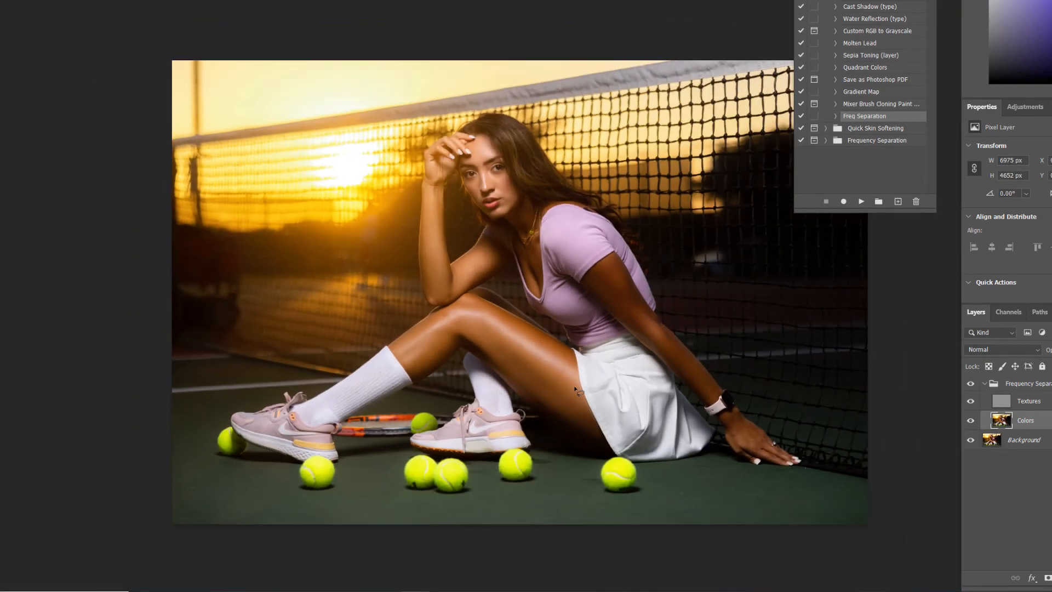
pyautogui.scroll(4, 490, 403)
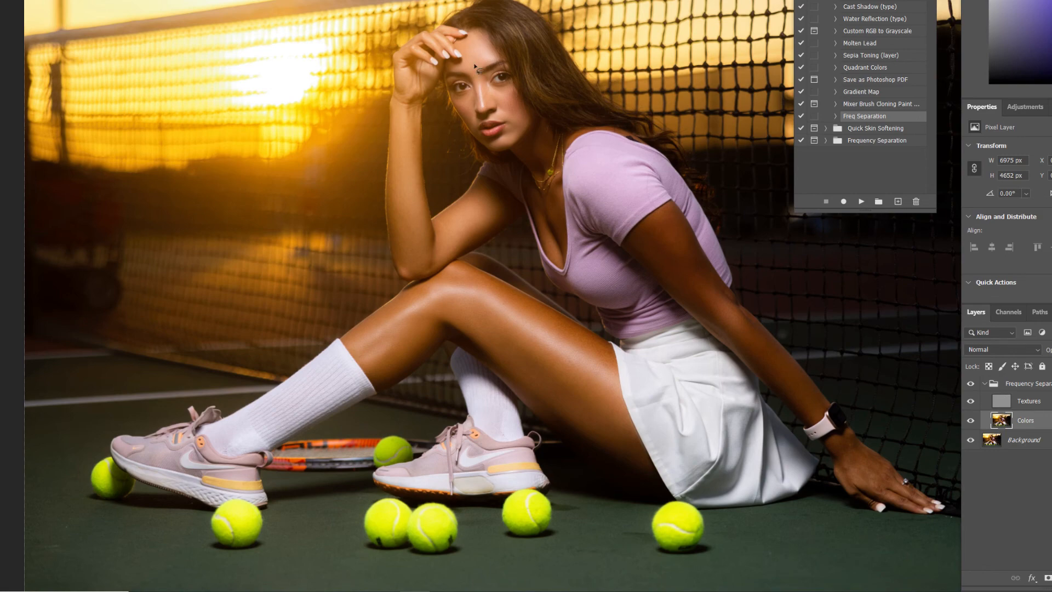
pyautogui.scroll(5, 475, 66)
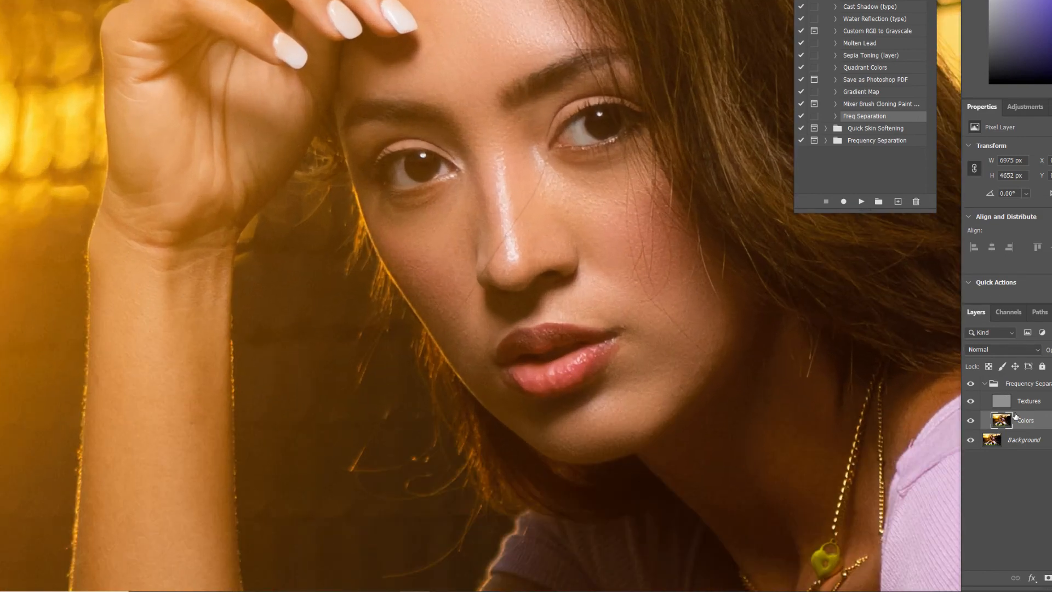
pyautogui.click(1047, 401)
pyautogui.scroll(-3, 701, 313)
pyautogui.scroll(5, 673, 321)
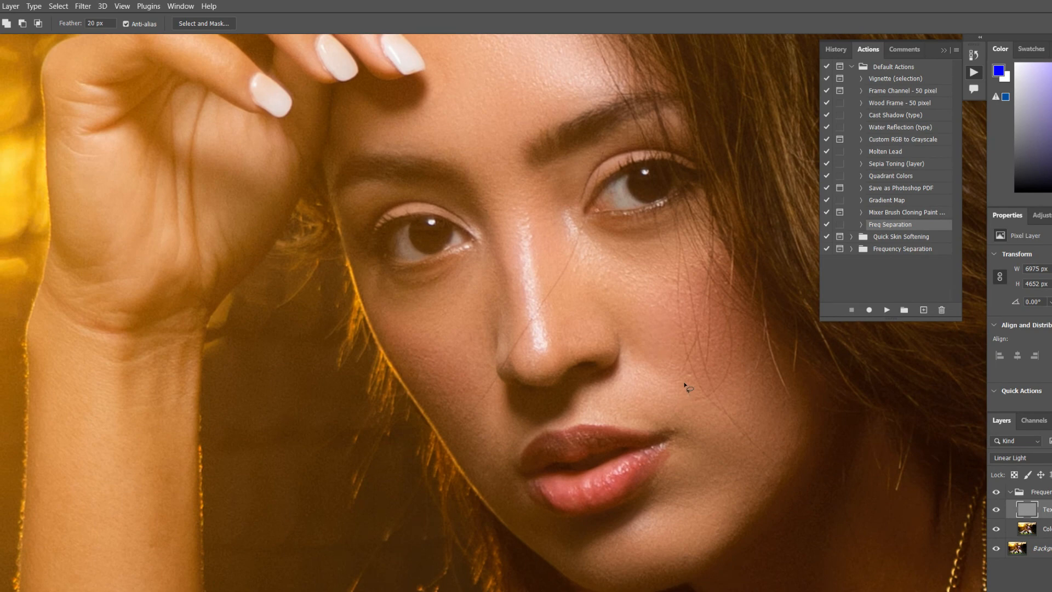
pyautogui.moveTo(677, 271); pyautogui.dragTo(665, 473)
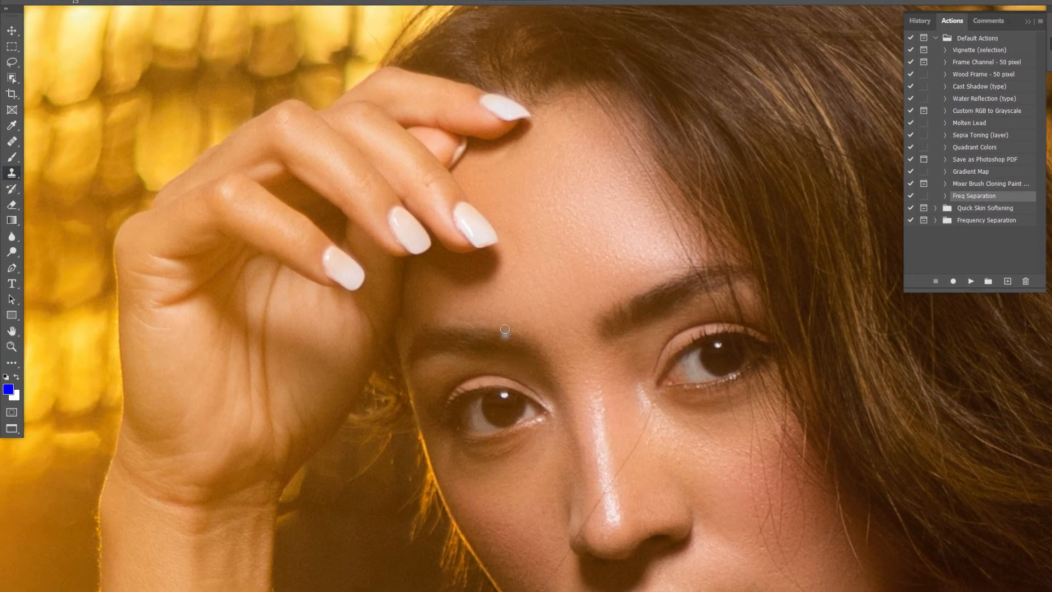
pyautogui.keyDown('alt'); pyautogui.rightClick(407, 240); pyautogui.keyUp('alt')
pyautogui.moveTo(544, 333); pyautogui.dragTo(553, 331)
pyautogui.scroll(-4, 615, 434)
pyautogui.scroll(4, 645, 499)
pyautogui.scroll(3, 592, 419)
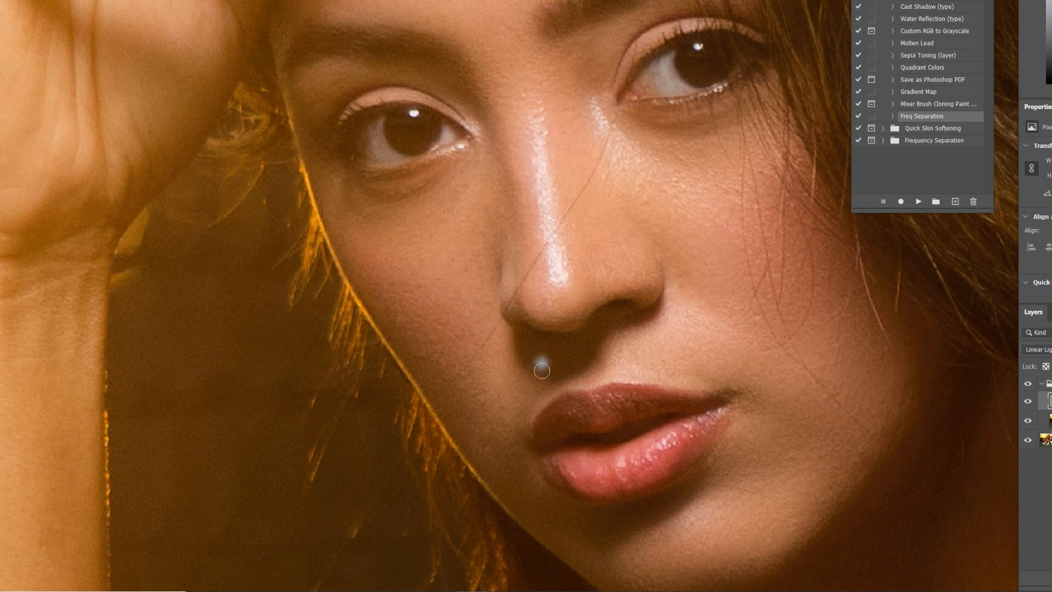
# Step: Clone nearby skin texture over the stray hair that crosses the cheek beside the nostril
pyautogui.scroll(3, 462, 364)
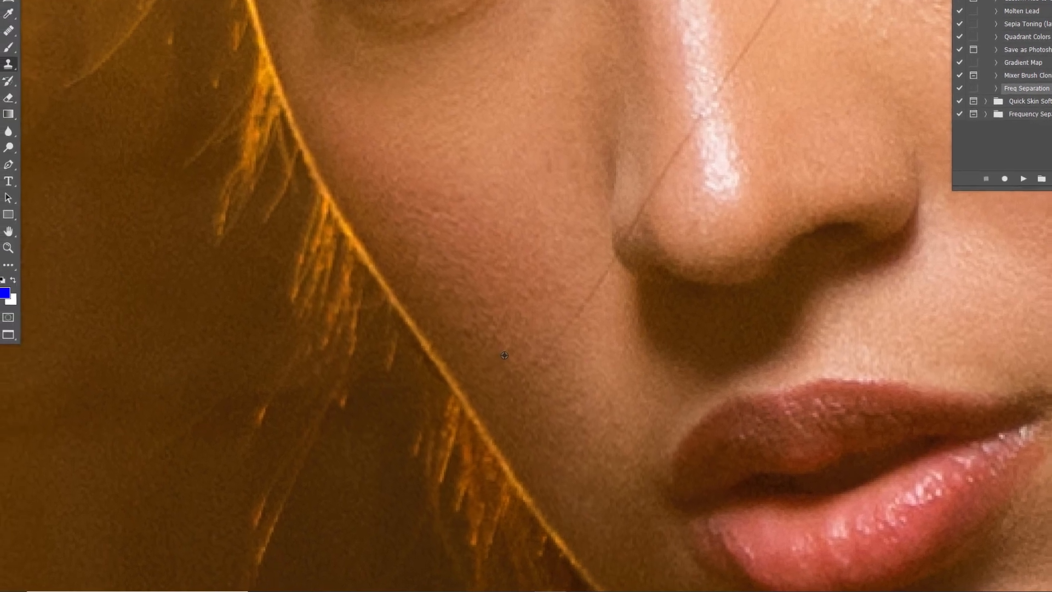
pyautogui.keyDown('alt'); pyautogui.click(510, 354); pyautogui.keyUp('alt')
pyautogui.moveTo(515, 377); pyautogui.dragTo(577, 351)
pyautogui.keyDown('alt'); pyautogui.click(498, 341); pyautogui.keyUp('alt')
pyautogui.moveTo(518, 370)
pyautogui.mouseDown()
pyautogui.moveTo(542, 369)
pyautogui.moveTo(615, 254)
pyautogui.moveTo(626, 263)
pyautogui.mouseUp()
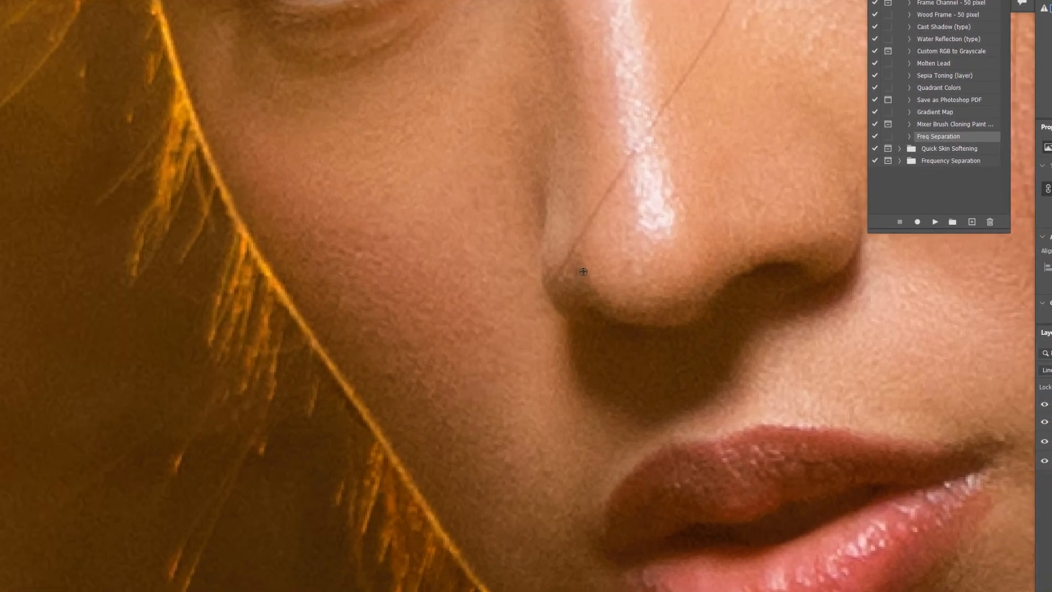
# Step: Clone clean skin texture over the stray hair along the side of the nose, from the nostril up to the highlight
pyautogui.scroll(3, 583, 271)
pyautogui.moveTo(566, 277)
pyautogui.mouseDown()
pyautogui.moveTo(527, 291)
pyautogui.moveTo(547, 262)
pyautogui.mouseUp()
pyautogui.keyDown('alt'); pyautogui.click(545, 298); pyautogui.keyUp('alt')
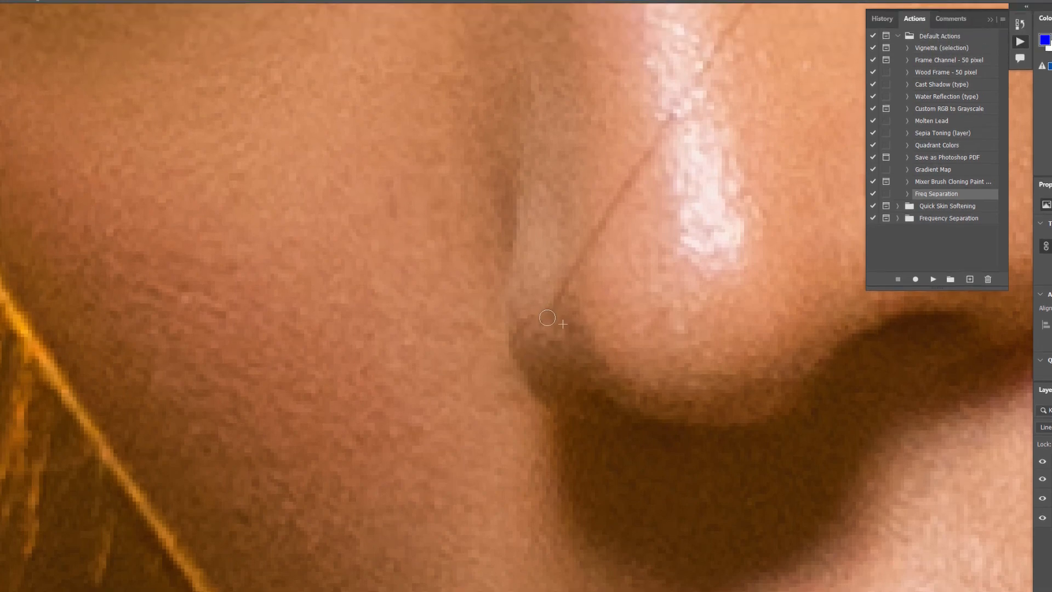
pyautogui.keyDown('alt'); pyautogui.click(564, 314); pyautogui.keyUp('alt')
pyautogui.moveTo(556, 298); pyautogui.dragTo(581, 258)
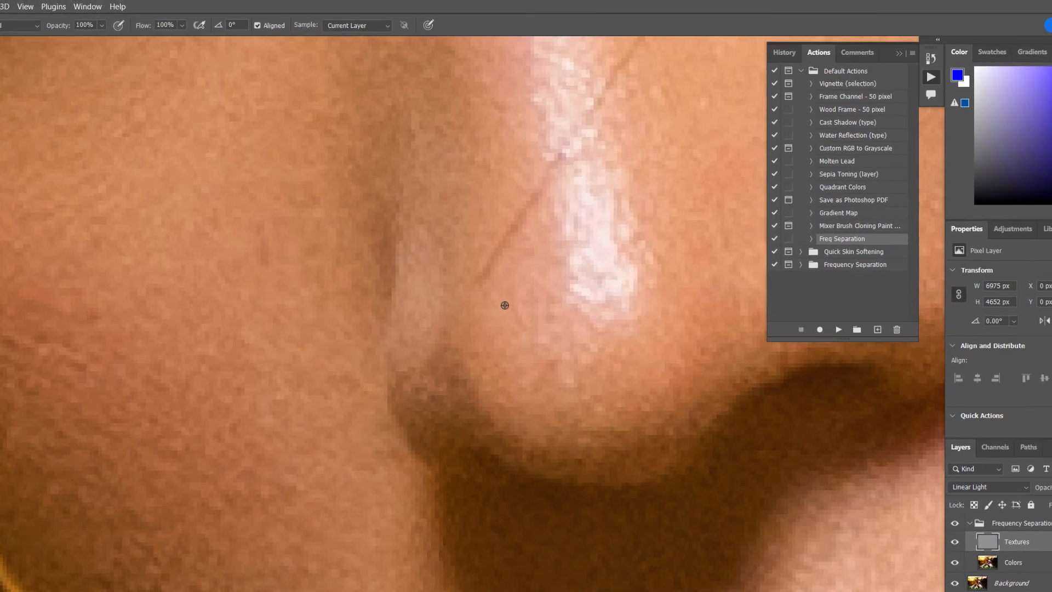
pyautogui.moveTo(480, 278)
pyautogui.mouseDown()
pyautogui.moveTo(537, 190)
pyautogui.moveTo(427, 389)
pyautogui.mouseUp()
# Step: Clone adjacent skin texture over the rest of the hair, from the nose highlight up to the inner corner of the eye
pyautogui.keyDown('alt'); pyautogui.click(525, 254); pyautogui.keyUp('alt')
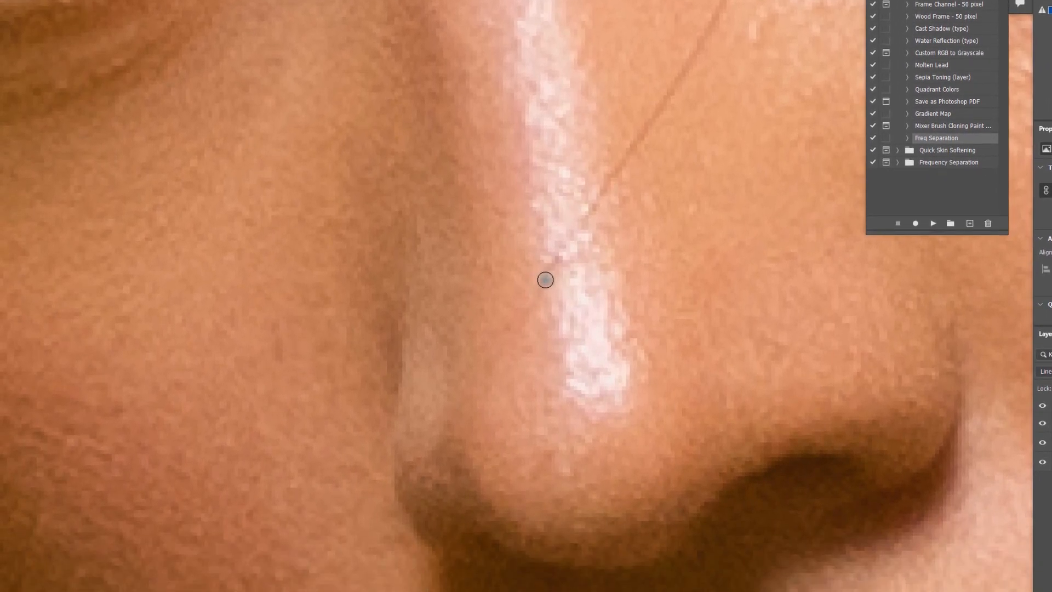
pyautogui.moveTo(543, 275); pyautogui.dragTo(639, 137)
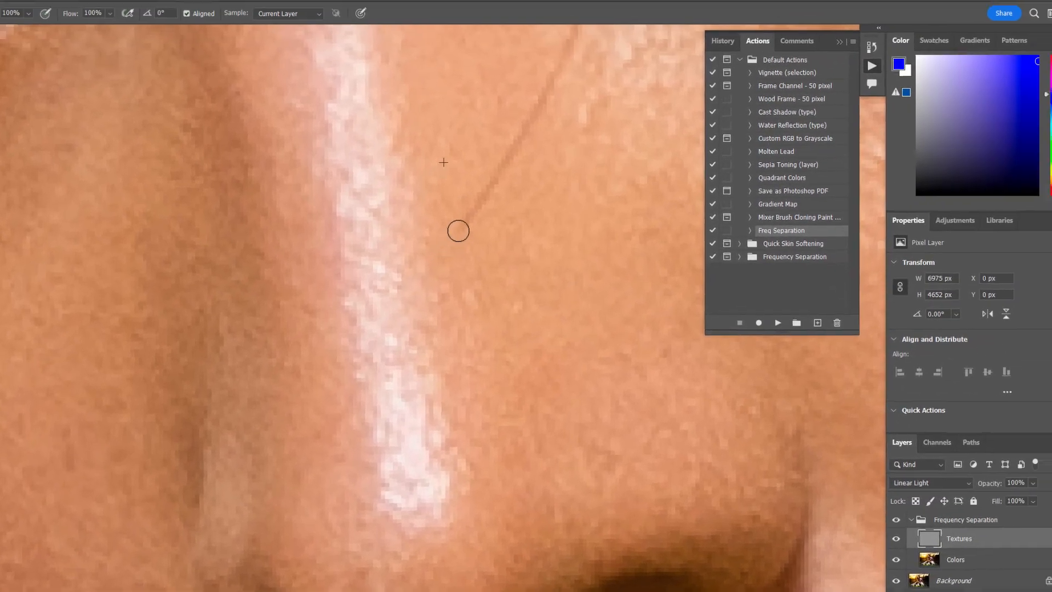
pyautogui.moveTo(458, 231)
pyautogui.mouseDown()
pyautogui.moveTo(495, 181)
pyautogui.moveTo(404, 374)
pyautogui.moveTo(385, 326)
pyautogui.moveTo(472, 146)
pyautogui.moveTo(420, 367)
pyautogui.moveTo(403, 392)
pyautogui.moveTo(396, 384)
pyautogui.moveTo(423, 320)
pyautogui.moveTo(473, 327)
pyautogui.moveTo(426, 384)
pyautogui.mouseUp()
pyautogui.keyDown('alt'); pyautogui.click(355, 296); pyautogui.keyUp('alt')
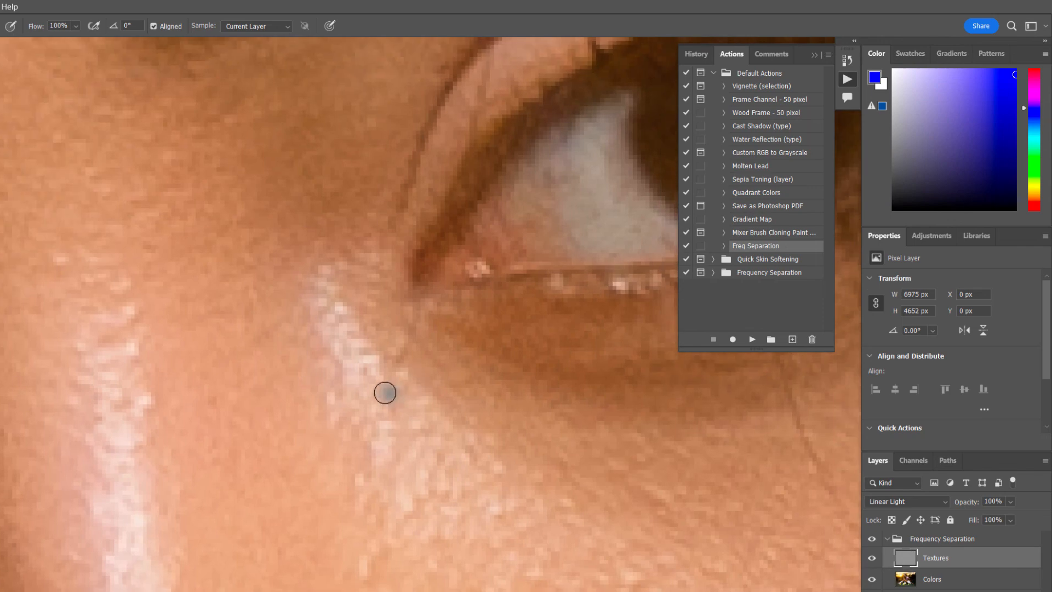
pyautogui.keyDown('alt'); pyautogui.click(368, 377); pyautogui.keyUp('alt')
pyautogui.keyDown('alt'); pyautogui.click(428, 380); pyautogui.keyUp('alt')
# Step: Resize the Clone Stamp brush, sample skin beside the eye and clone over the stray hair crossing the upper eyelid
pyautogui.scroll(-3, 487, 353)
pyautogui.scroll(3, 425, 384)
pyautogui.keyDown('alt'); pyautogui.rightClick(400, 321); pyautogui.keyUp('alt')
pyautogui.keyDown('alt'); pyautogui.click(396, 319); pyautogui.keyUp('alt')
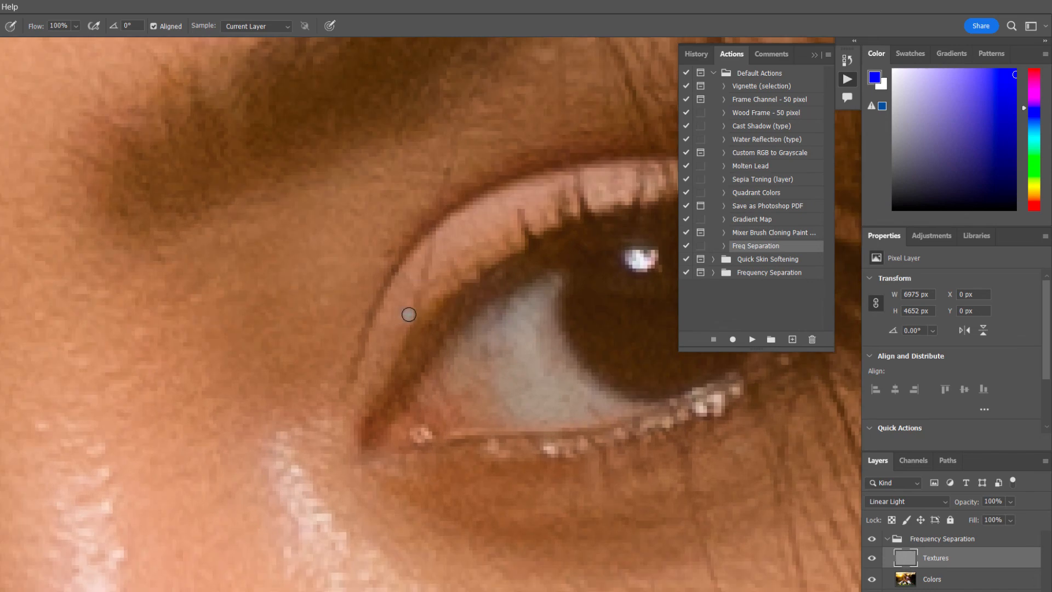
pyautogui.moveTo(409, 315); pyautogui.dragTo(437, 235)
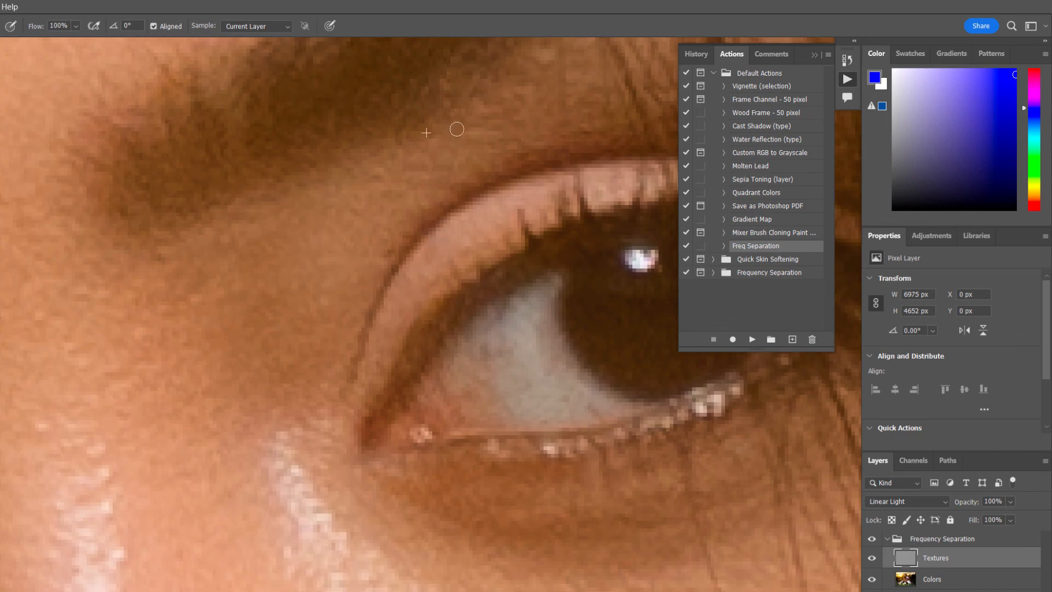
# Step: Examine the retouched face and the overall portrait from farther away
pyautogui.scroll(-5, 463, 130)
pyautogui.scroll(-3, 520, 173)
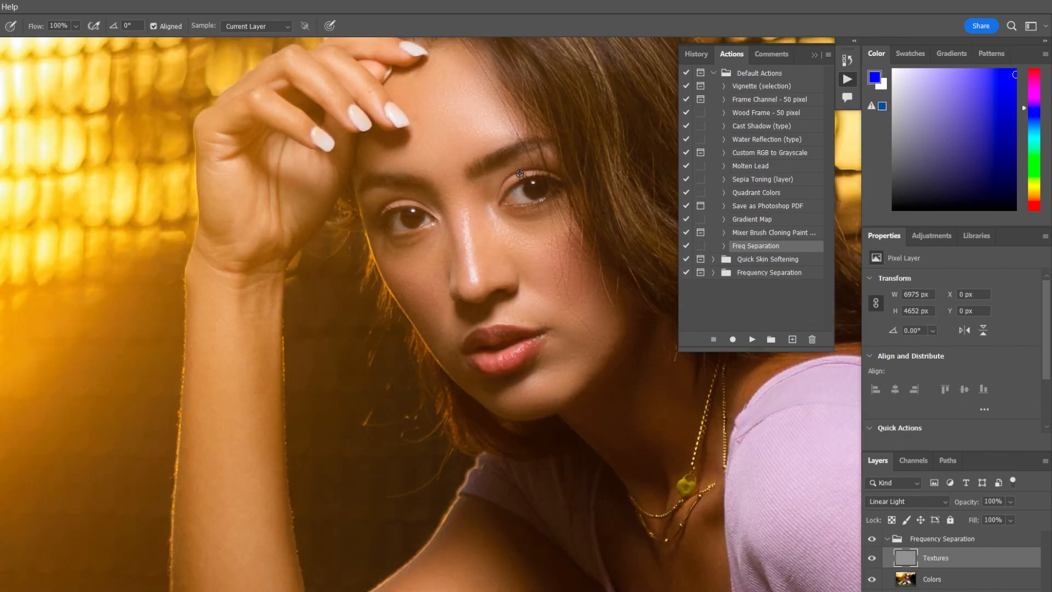
pyautogui.scroll(-4, 538, 192)
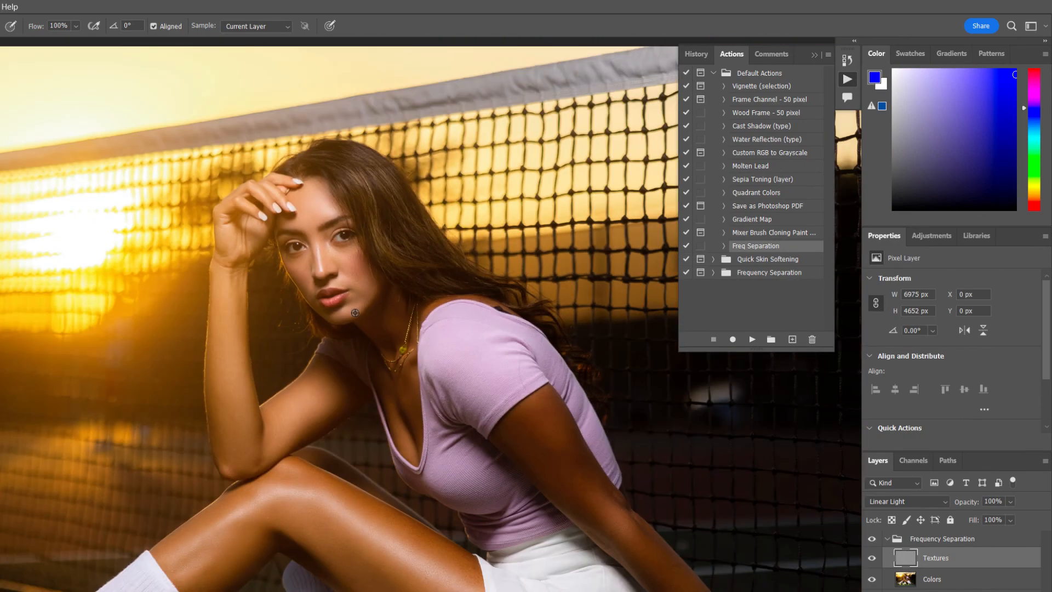
pyautogui.scroll(-2, 373, 332)
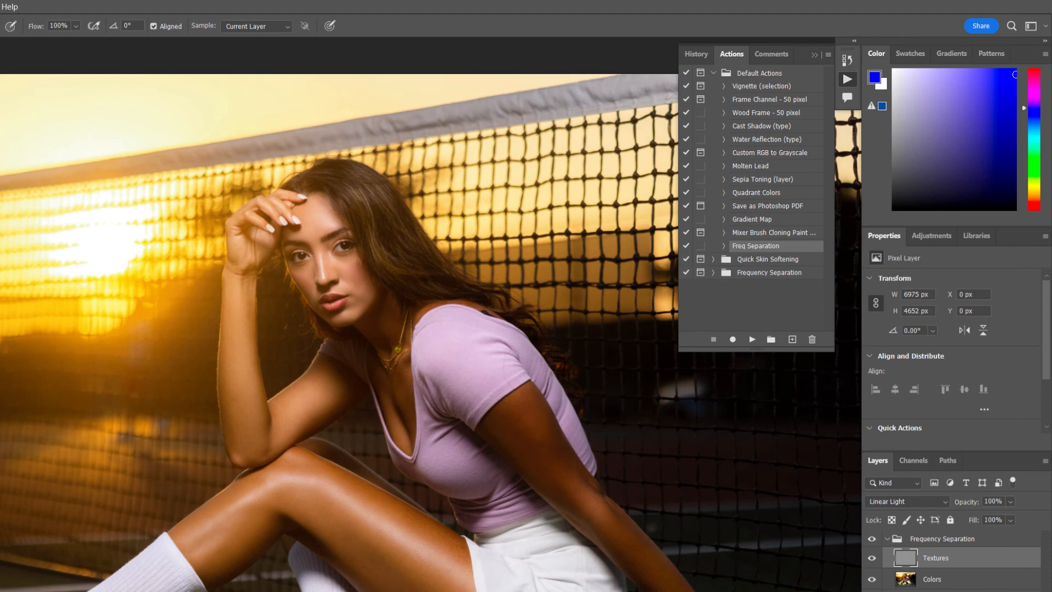
pyautogui.scroll(-1, 430, 332)
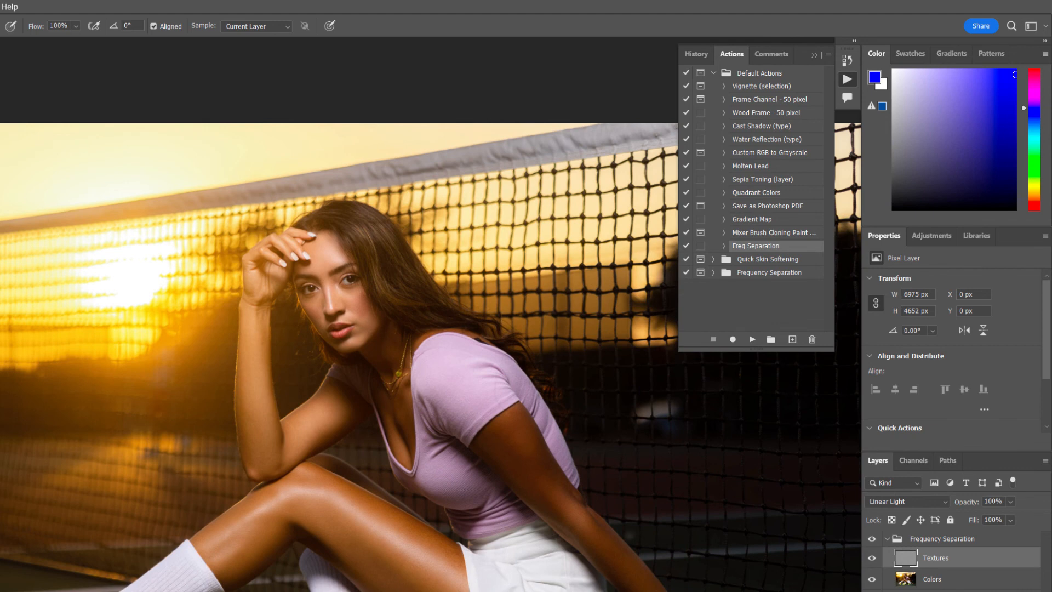